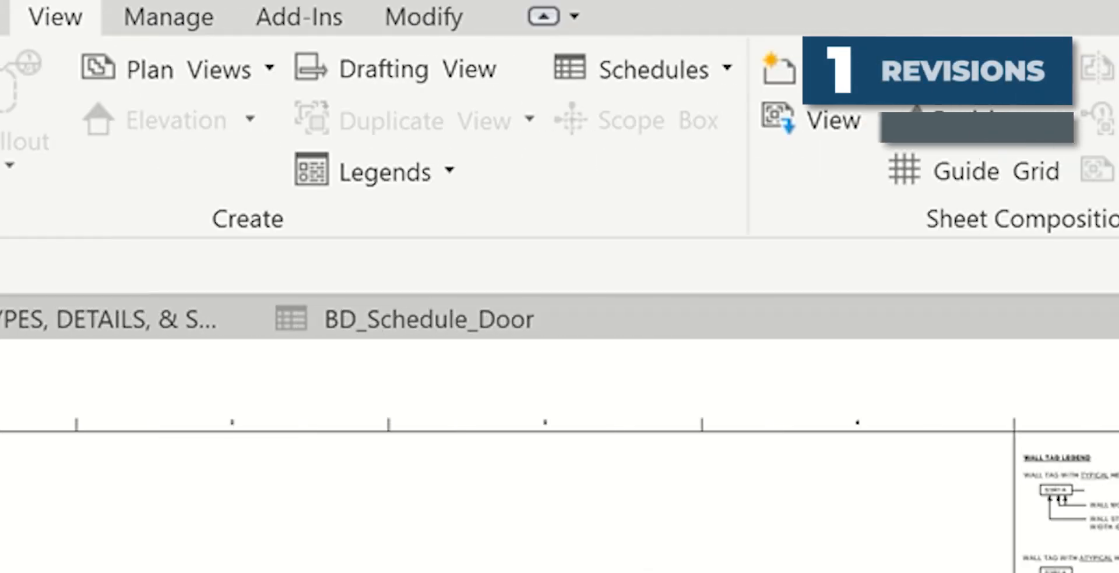
Open the project's Sheet Issues/Revisions settings.
left_click(469, 126)
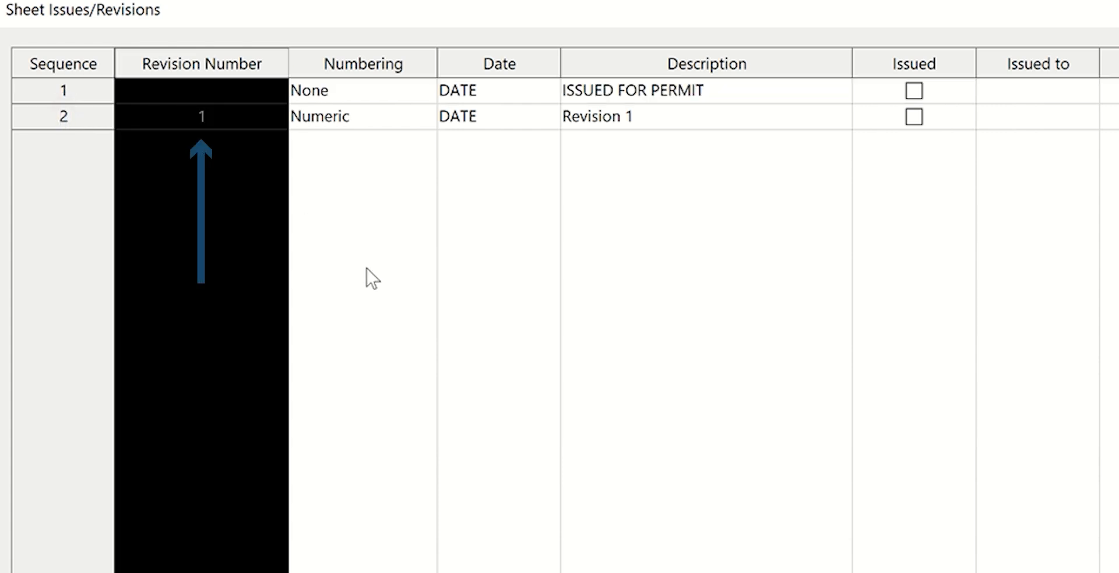
left_click(207, 115)
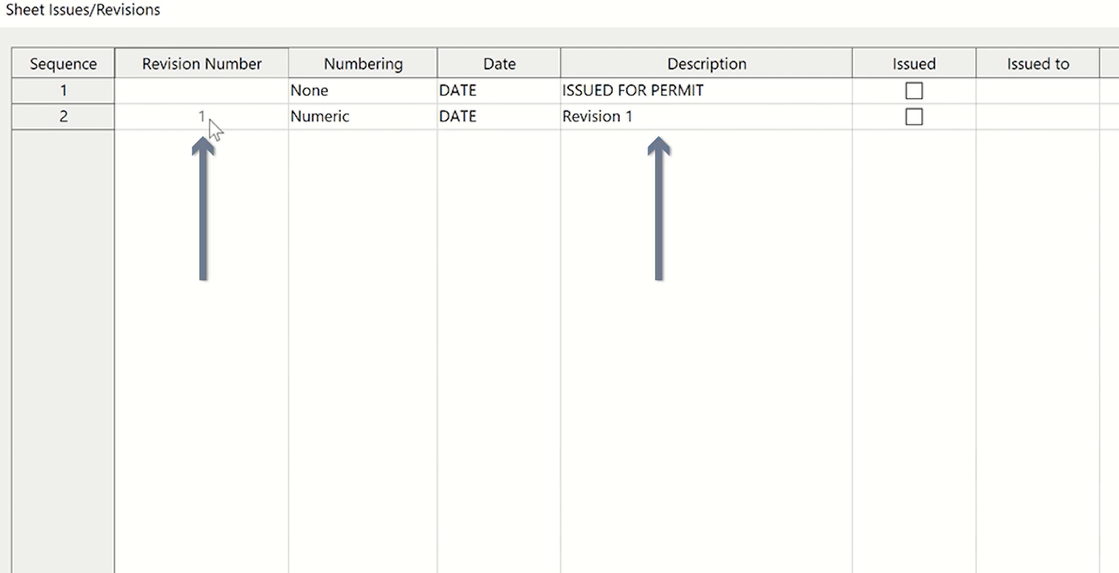
Switch the ISSUED FOR PERMIT revision's numbering to Numeric and back to None.
left_click(430, 115)
left_click(419, 111)
left_click(424, 92)
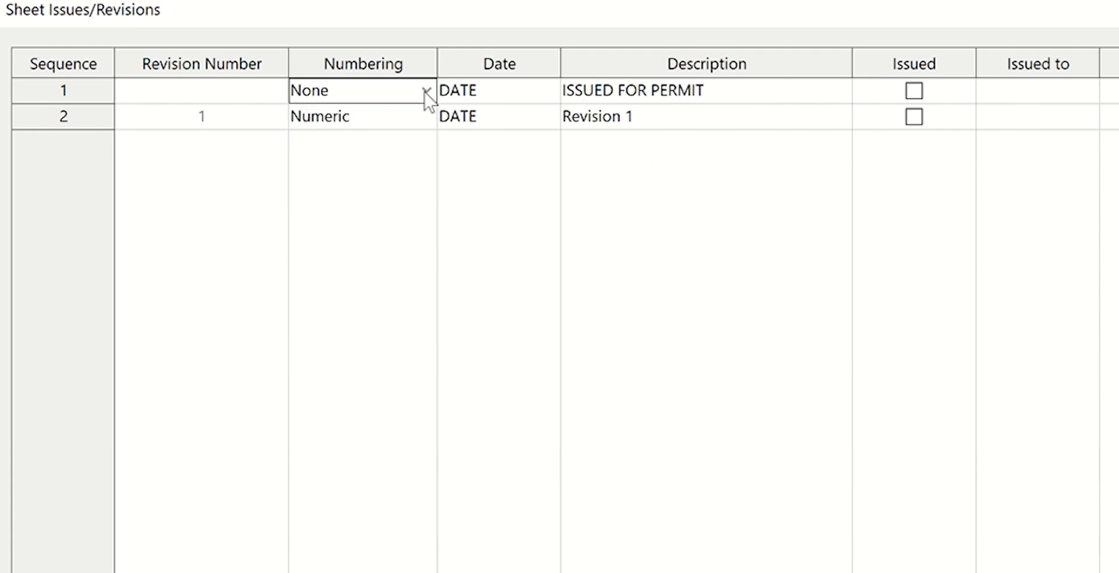
left_click(423, 93)
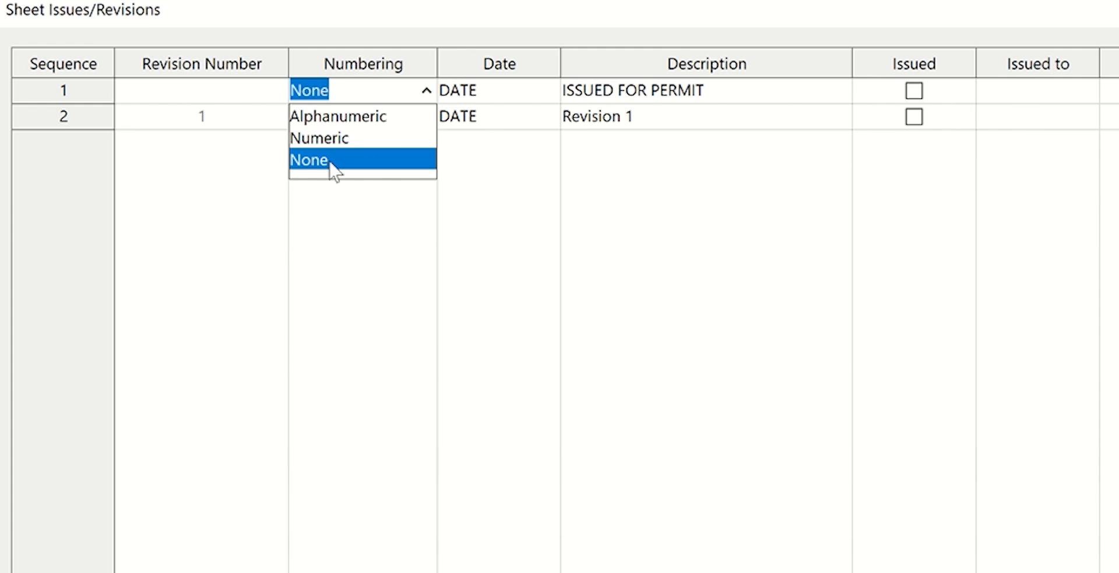
left_click(350, 139)
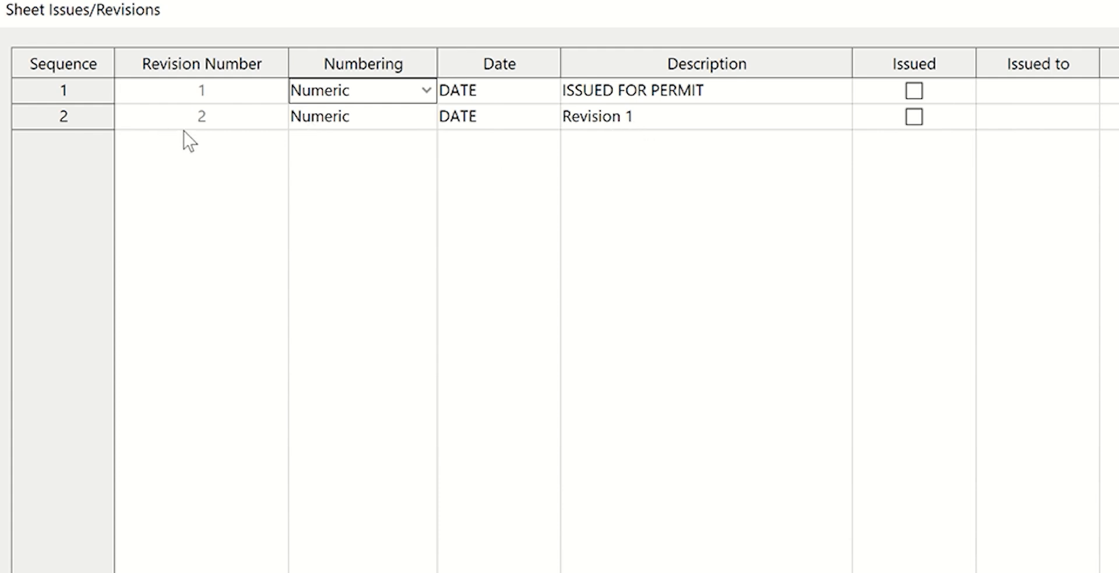
left_click(425, 93)
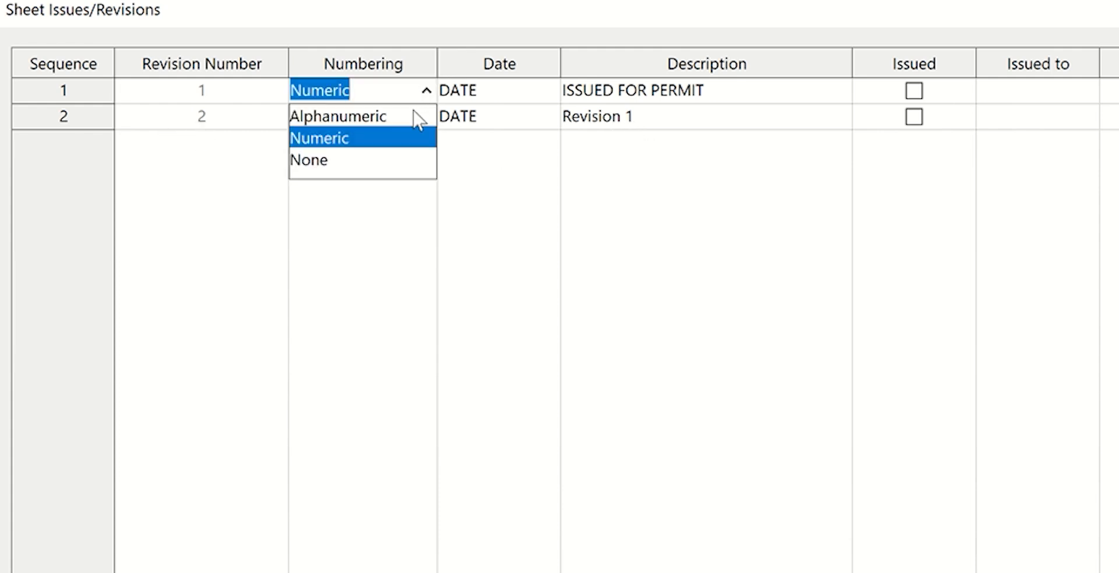
left_click(314, 162)
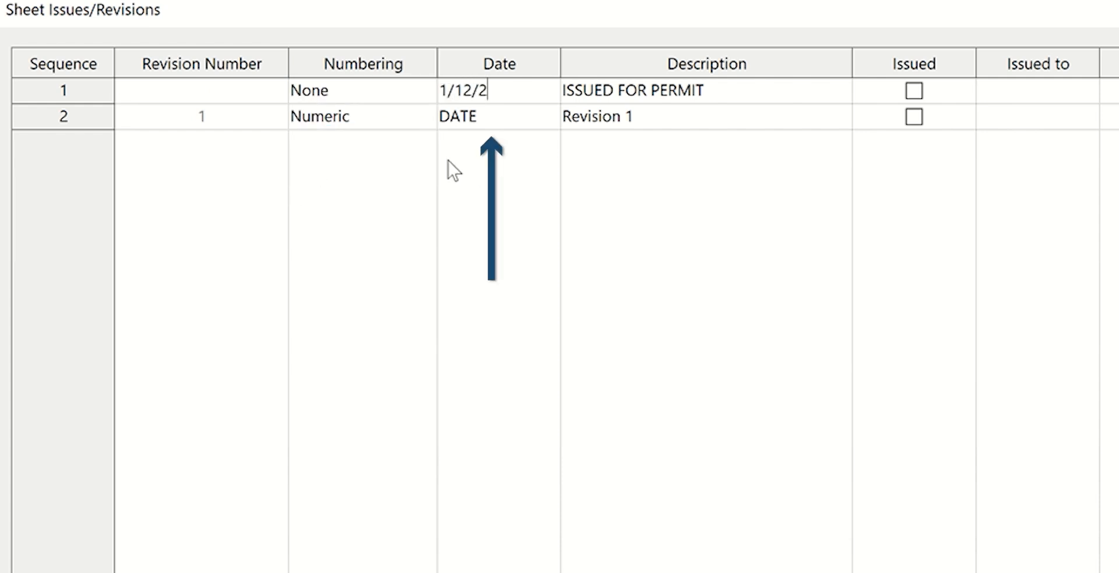
Date the ISSUED FOR PERMIT revision 1/12/2024 and mark it as issued.
left_click(804, 93)
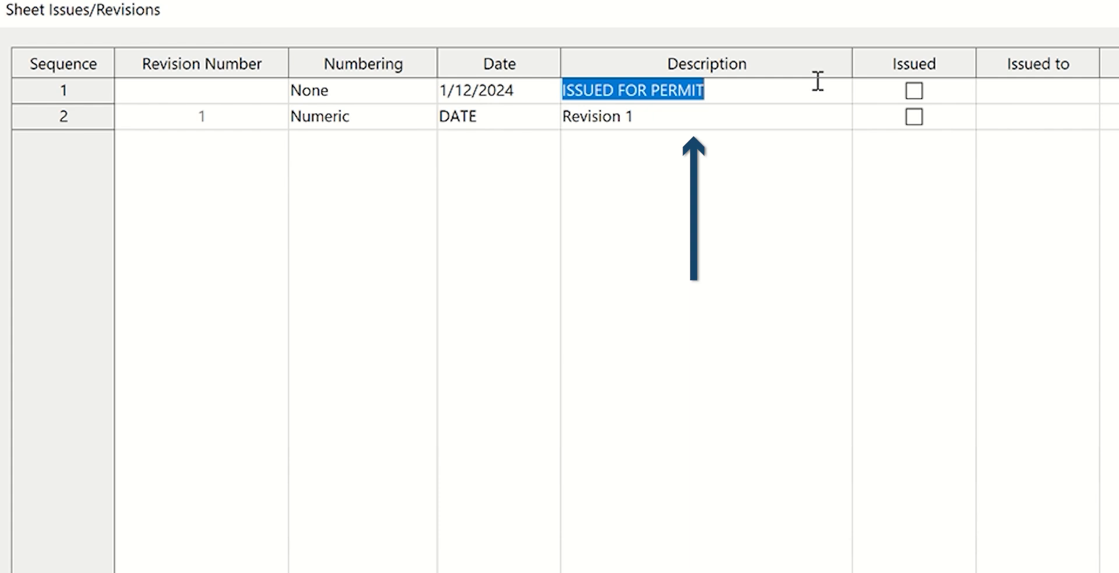
left_click(711, 197)
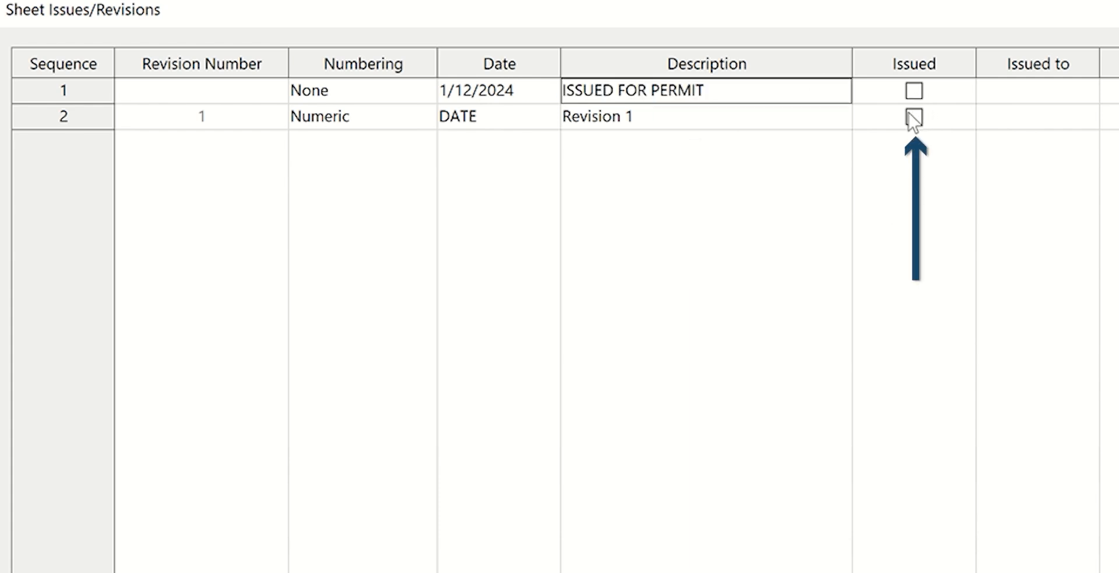
left_click(914, 91)
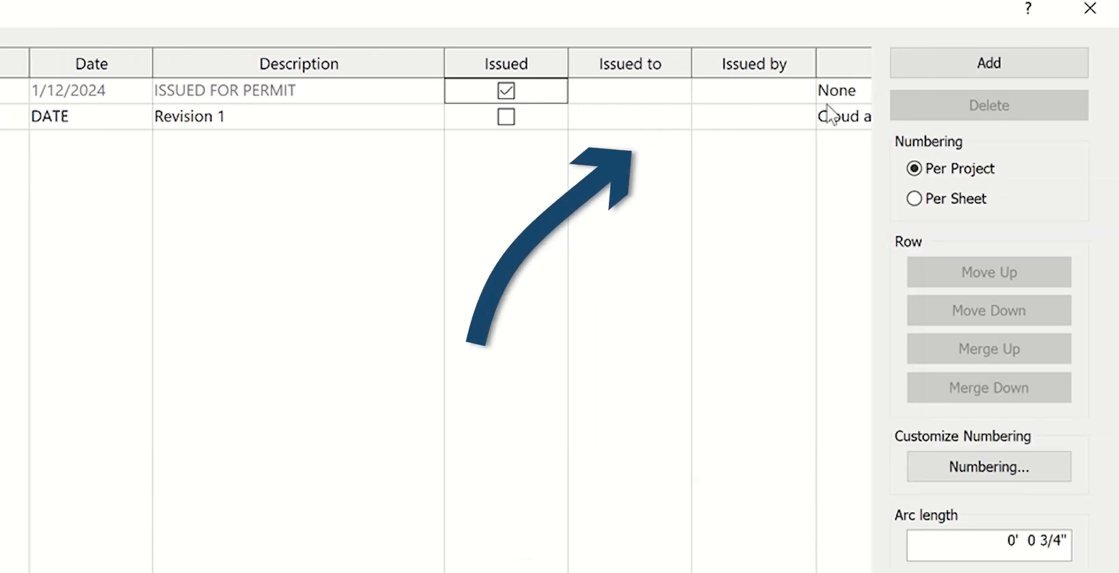
Adjust the Issued by column width and review the Show options available for the ISSUED FOR PERMIT revision.
left_click_drag(814, 68, 734, 38)
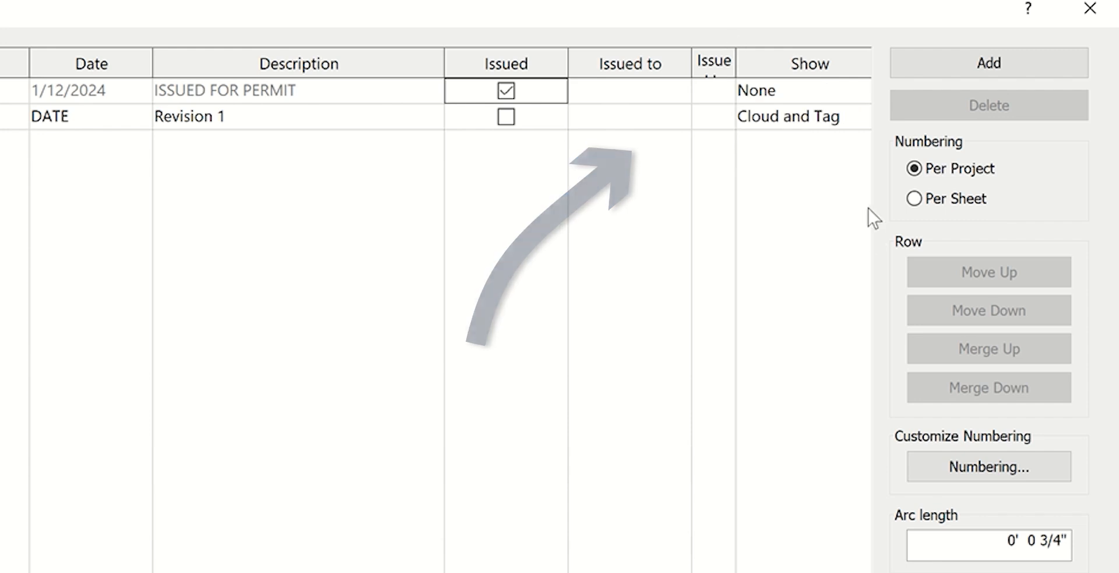
scroll(707, 387, "right", 3)
left_click(643, 96)
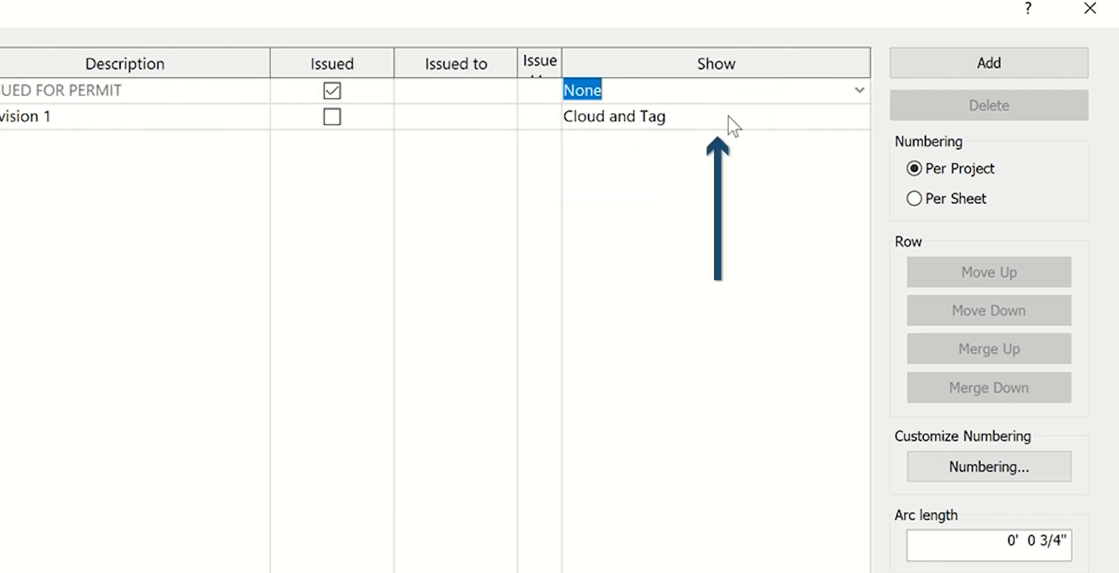
left_click(860, 92)
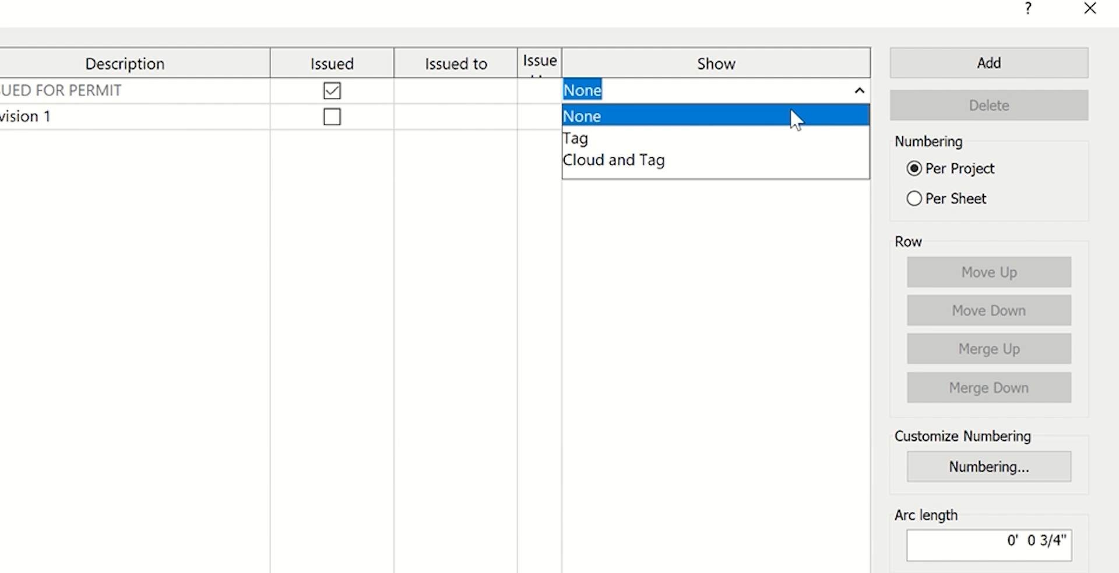
left_click(431, 247)
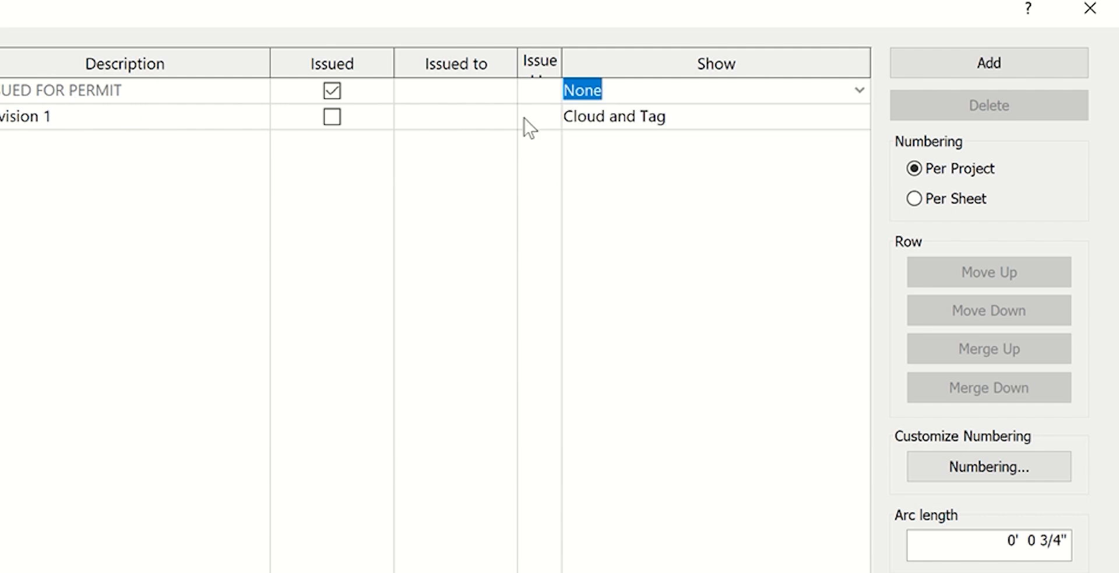
left_click_drag(563, 70, 612, 70)
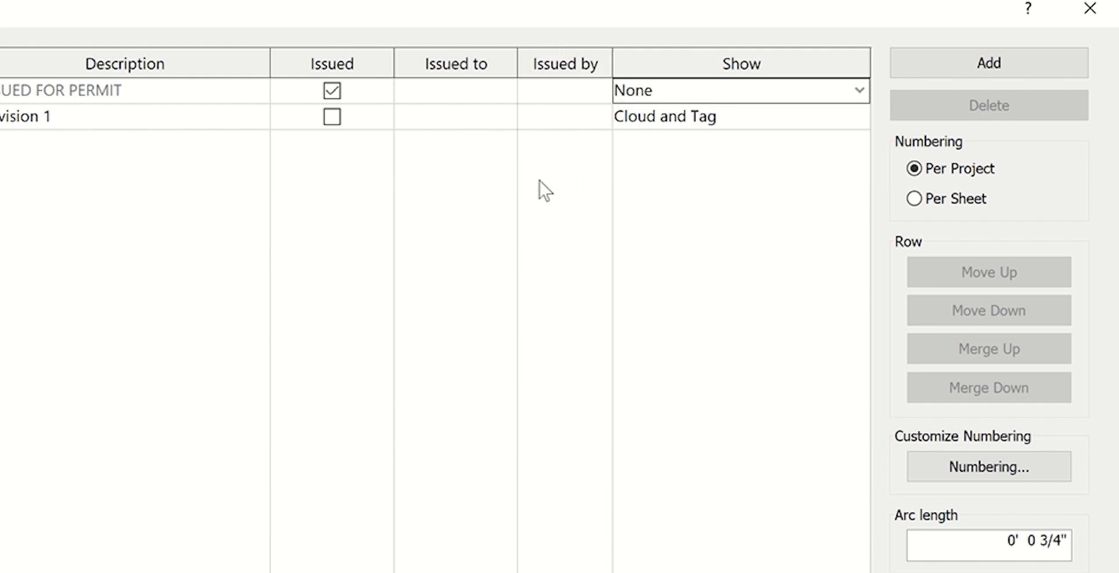
Switch the Show setting of Revision 1 to Tag and back to Cloud and Tag.
left_click(757, 114)
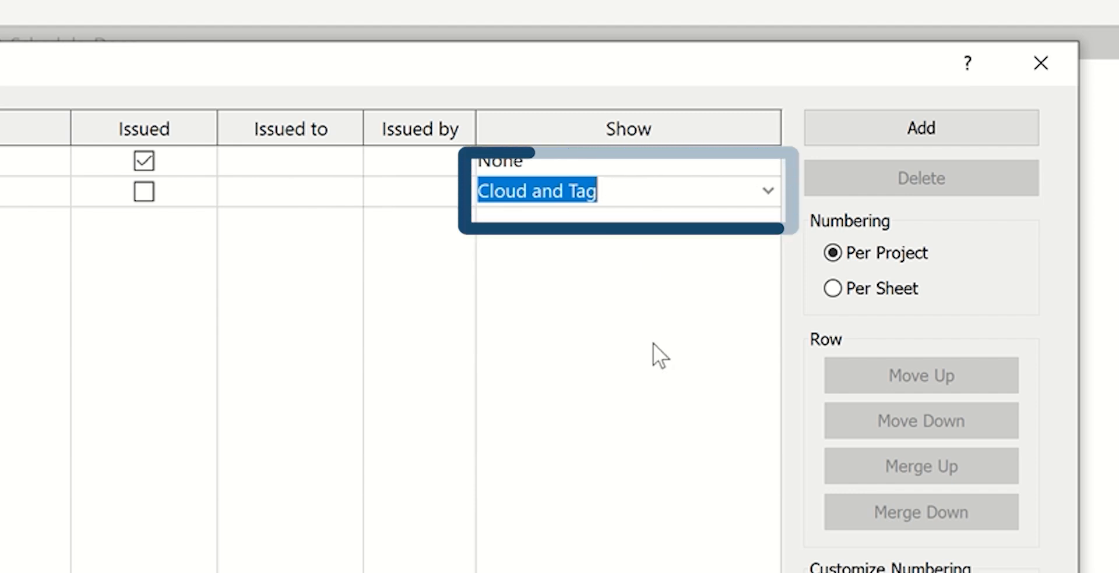
left_click(769, 192)
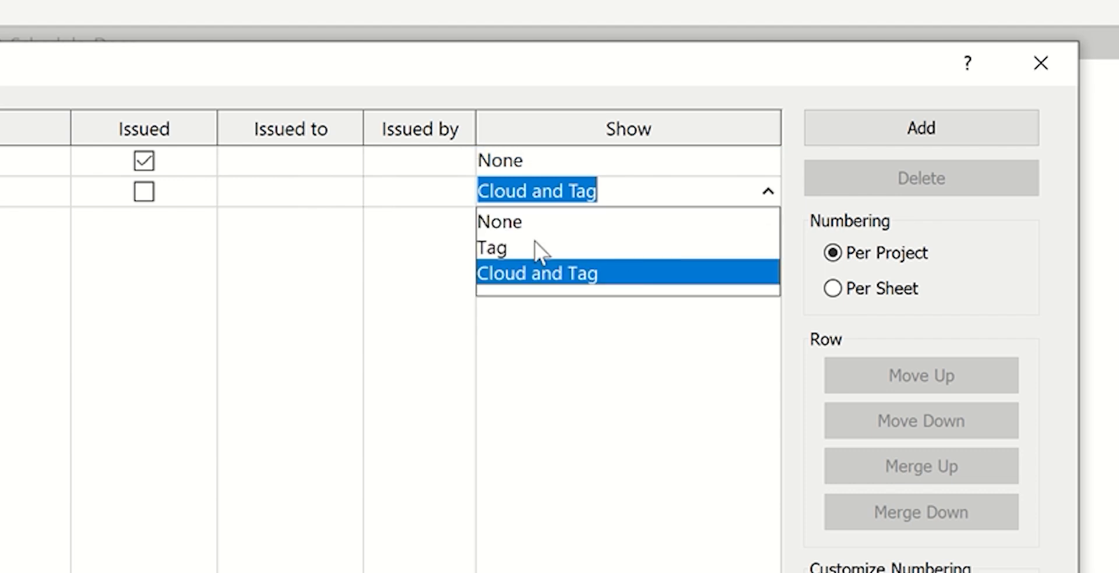
left_click(517, 247)
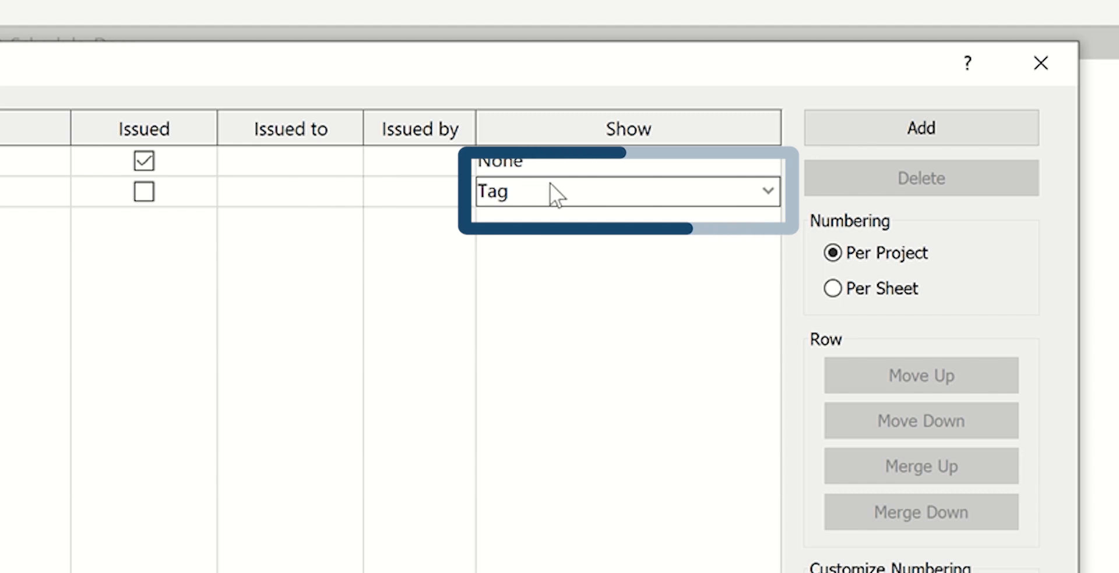
left_click(767, 192)
left_click(609, 275)
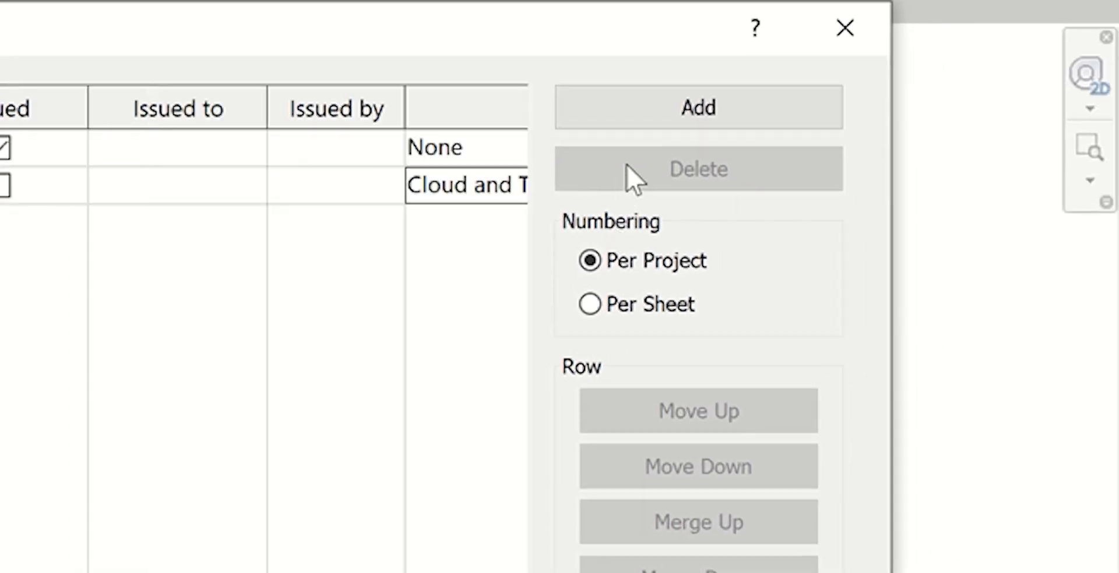
Add a third revision row to the list and delete it again.
left_click(684, 117)
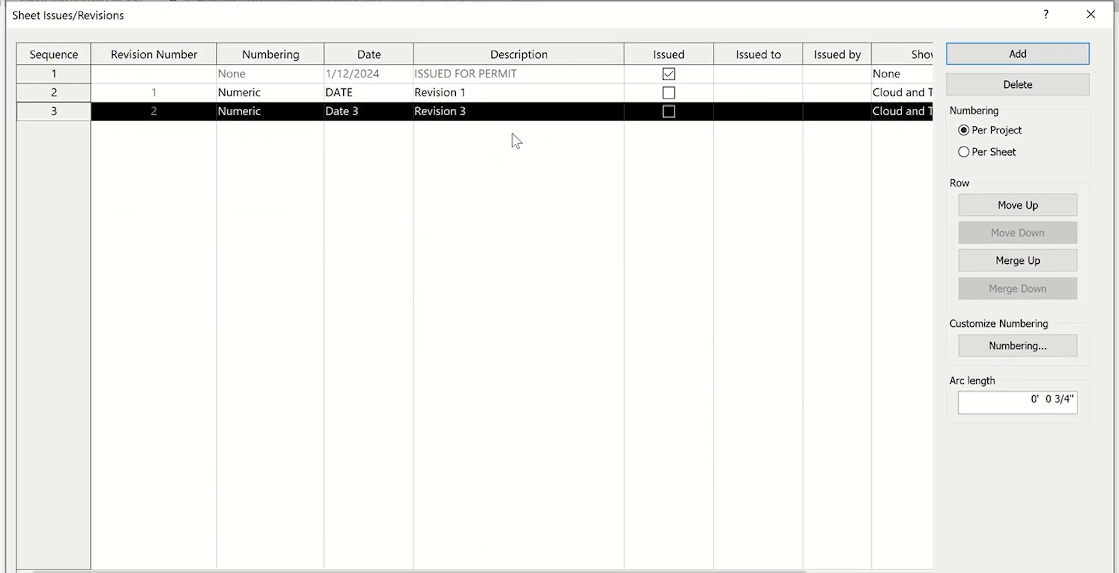
left_click(990, 88)
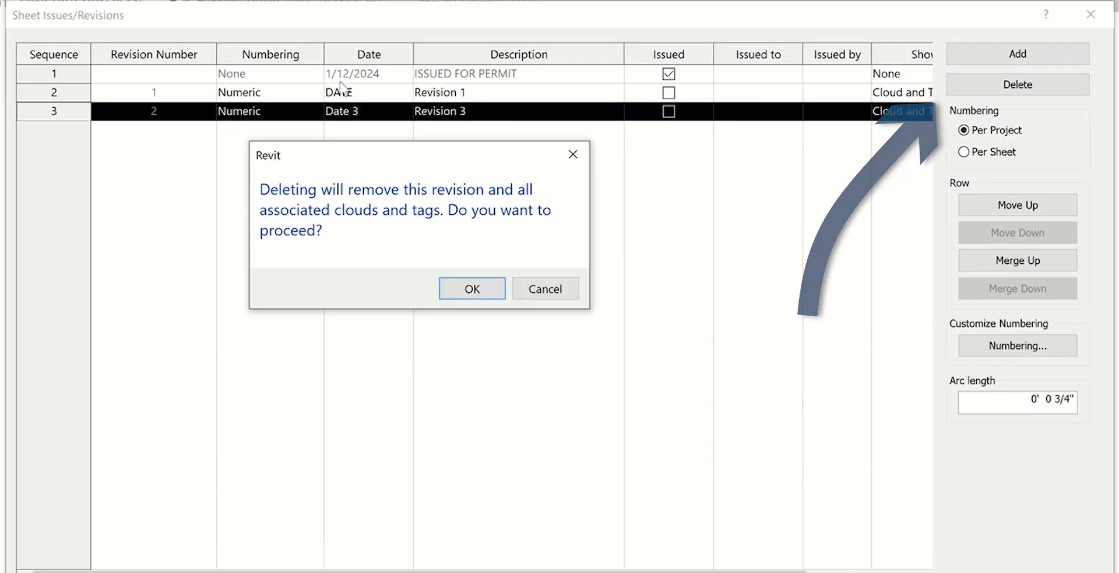
left_click(473, 289)
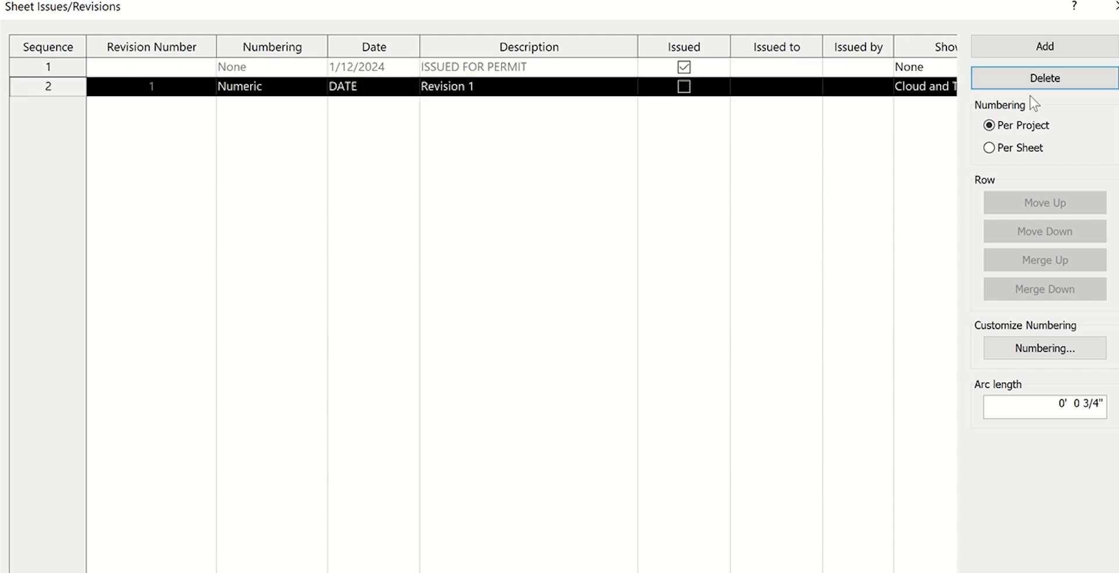
Add a new revision after Revision 1, move it up one row and move it back down.
left_click(1022, 50)
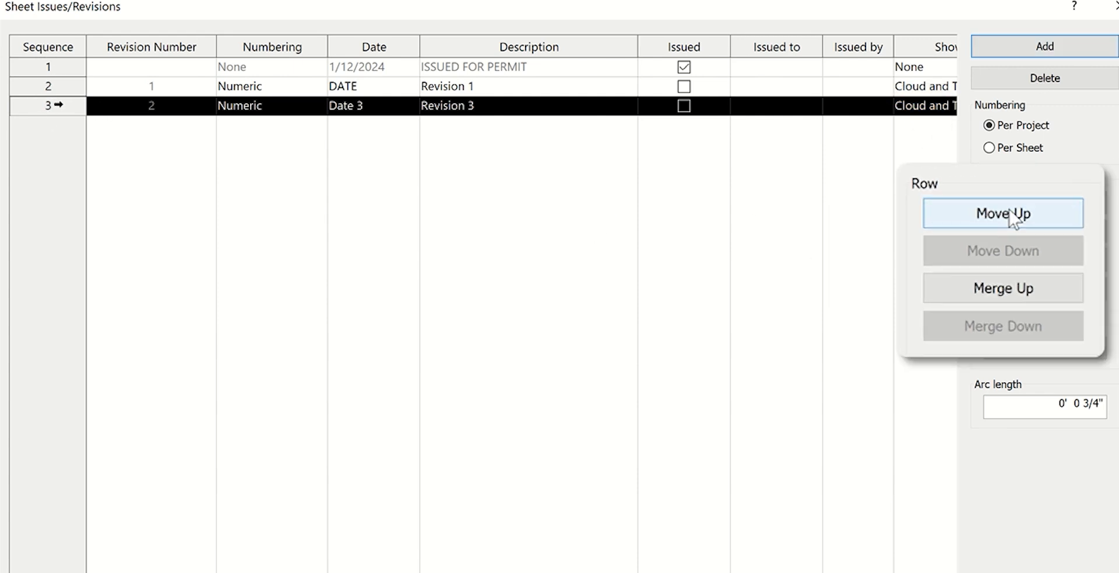
left_click(1053, 205)
left_click(1077, 232)
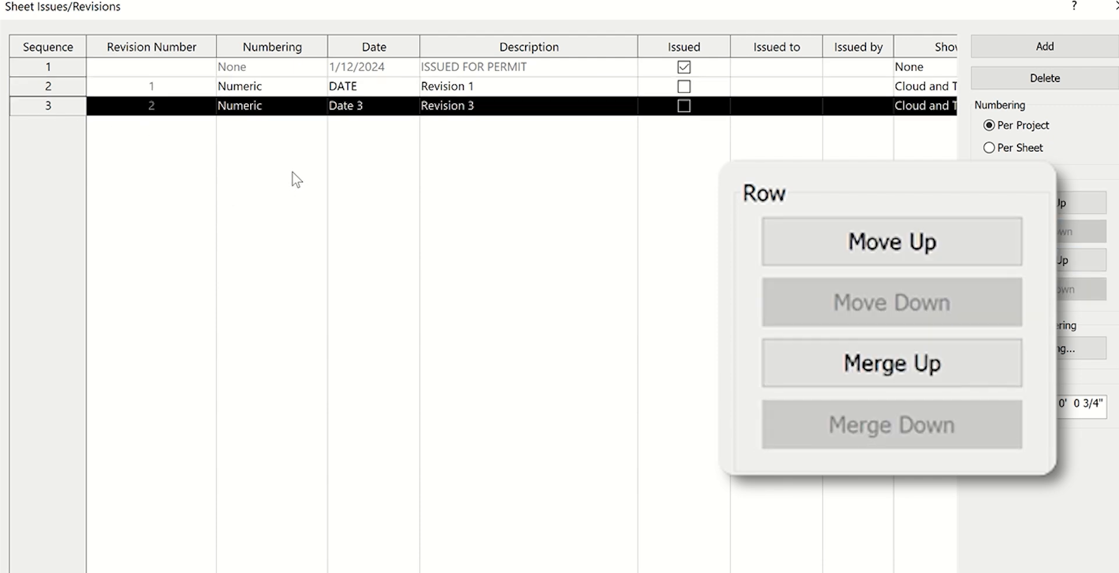
left_click(478, 93)
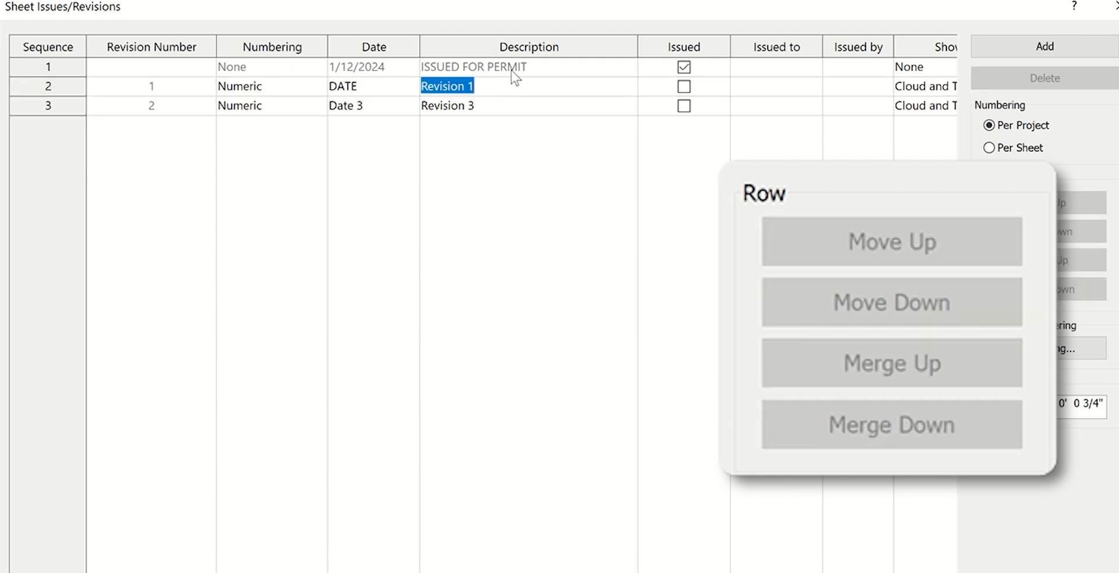
left_click(495, 108)
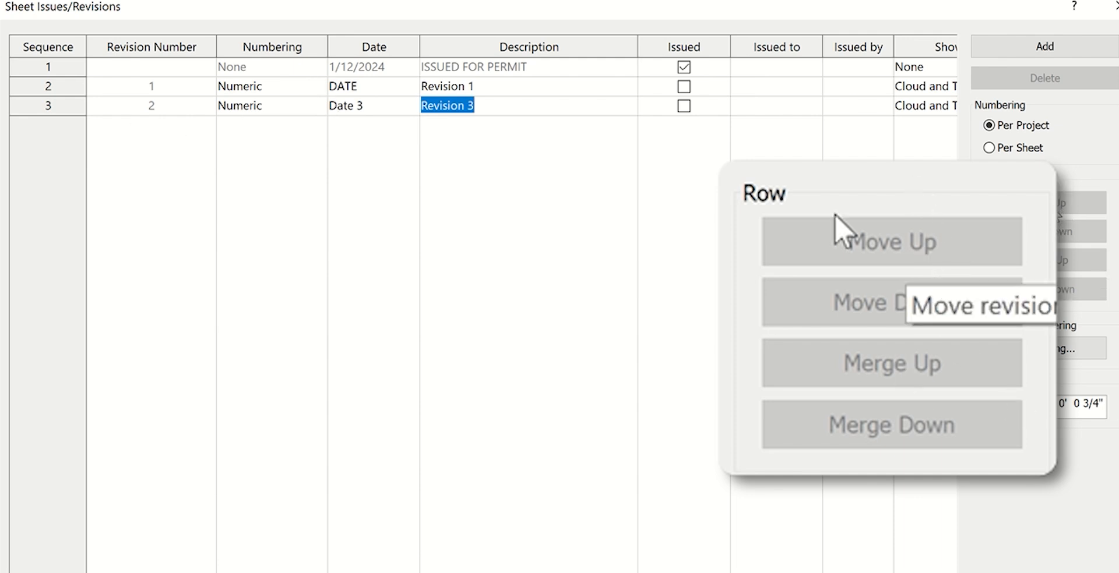
Merge the Revision 3 row up into Revision 1.
left_click(61, 106)
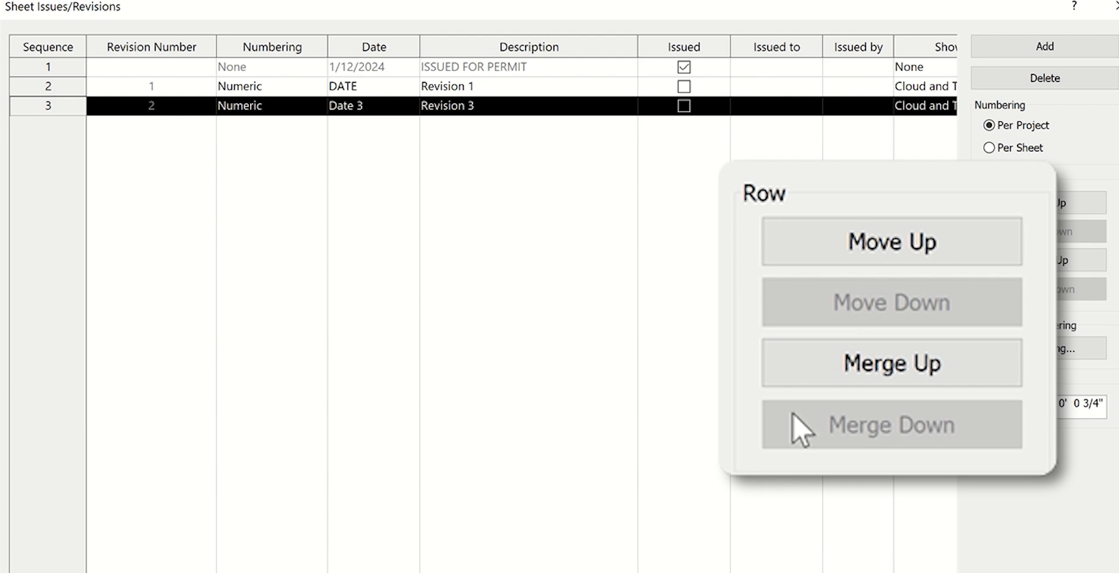
left_click(1025, 265)
left_click(495, 279)
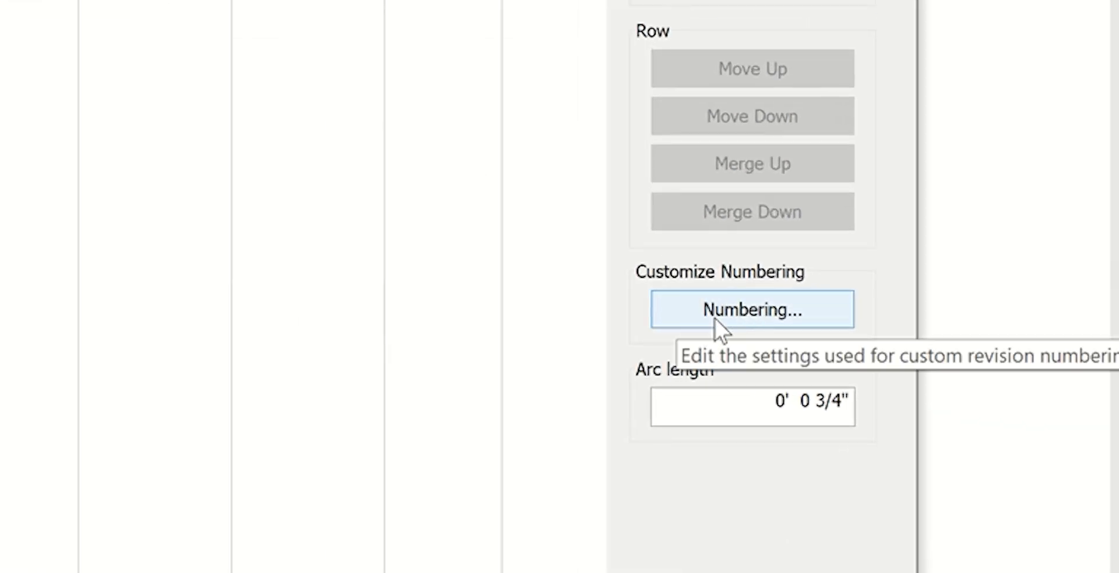
Review the settings of the Alphanumeric numbering sequence and accept the sheet issue and revision settings.
left_click(1023, 354)
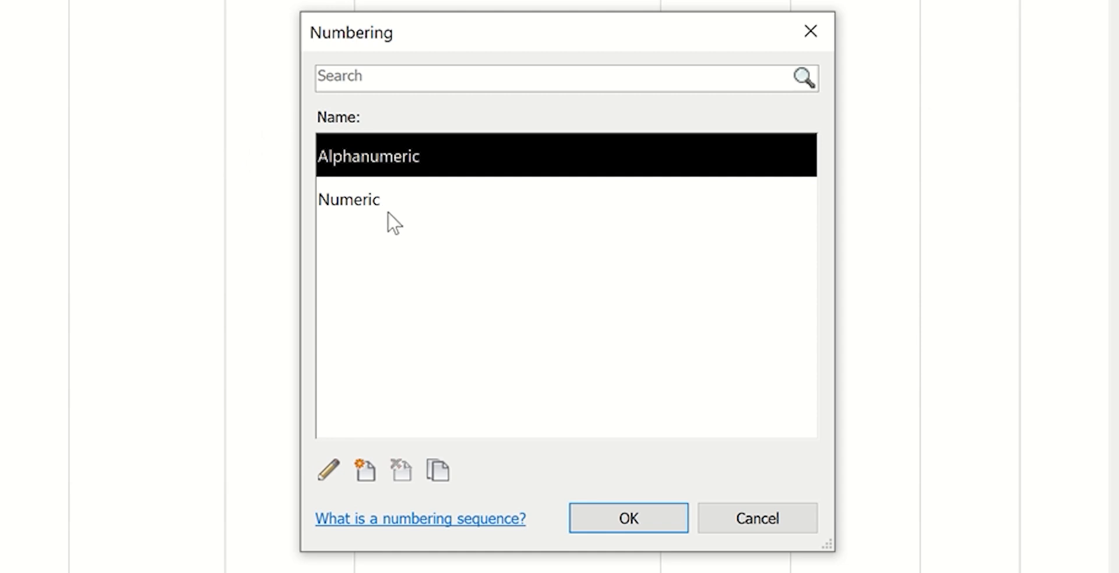
left_click(335, 475)
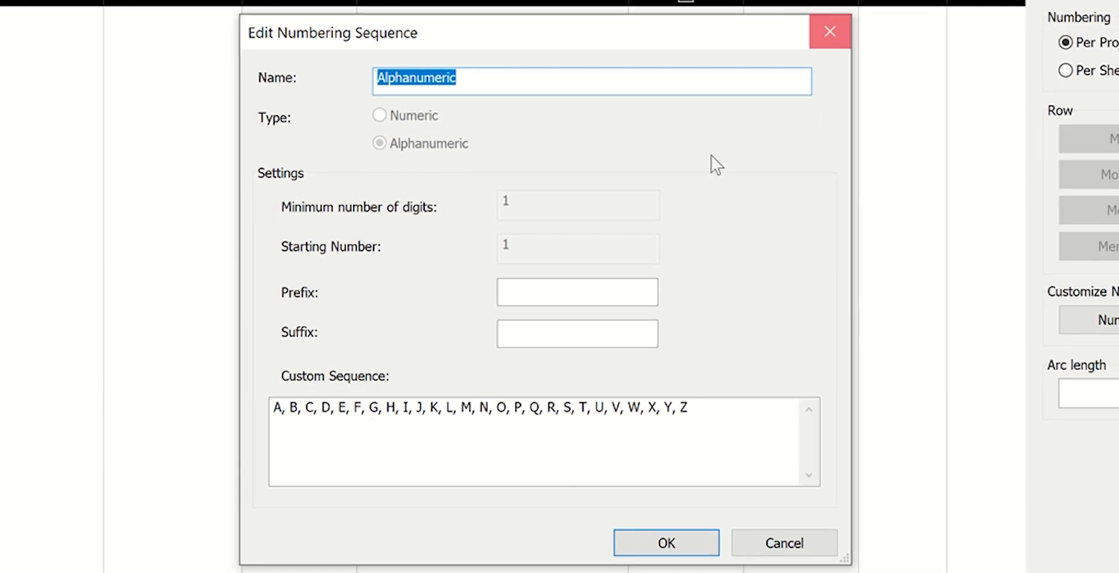
key("Return")
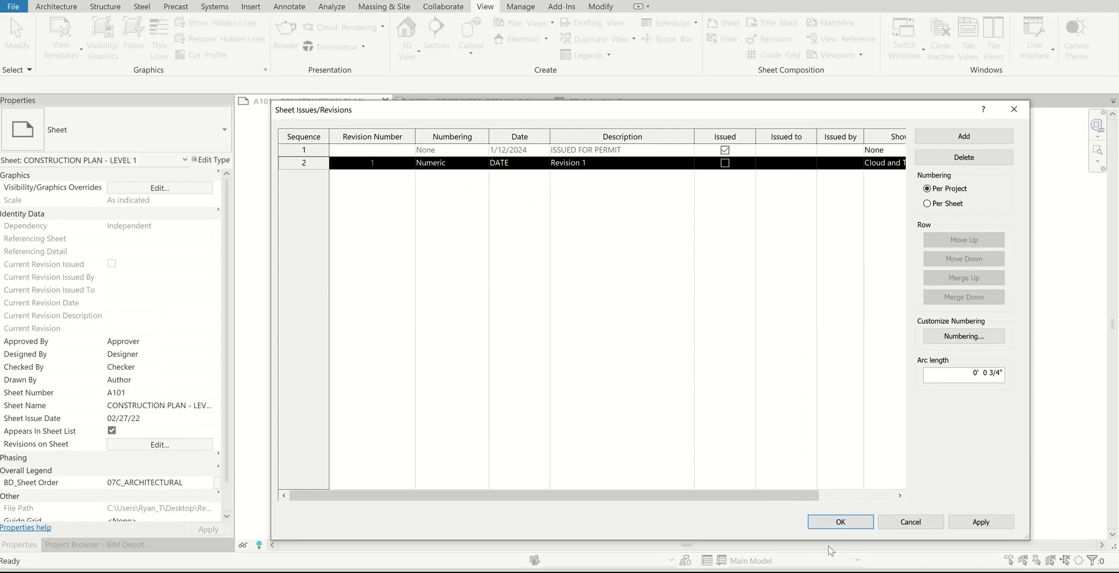
left_click(840, 522)
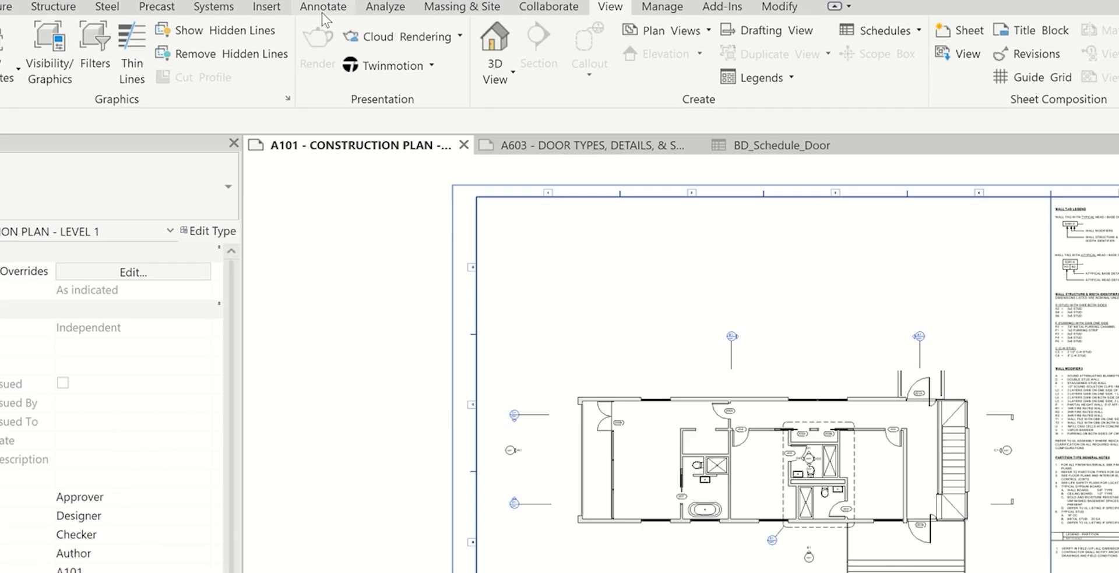
Draw a rectangular revision cloud about 2 1/2" by 3 1/4" around the bathroom at door 207 and finish the sketch.
left_click(322, 12)
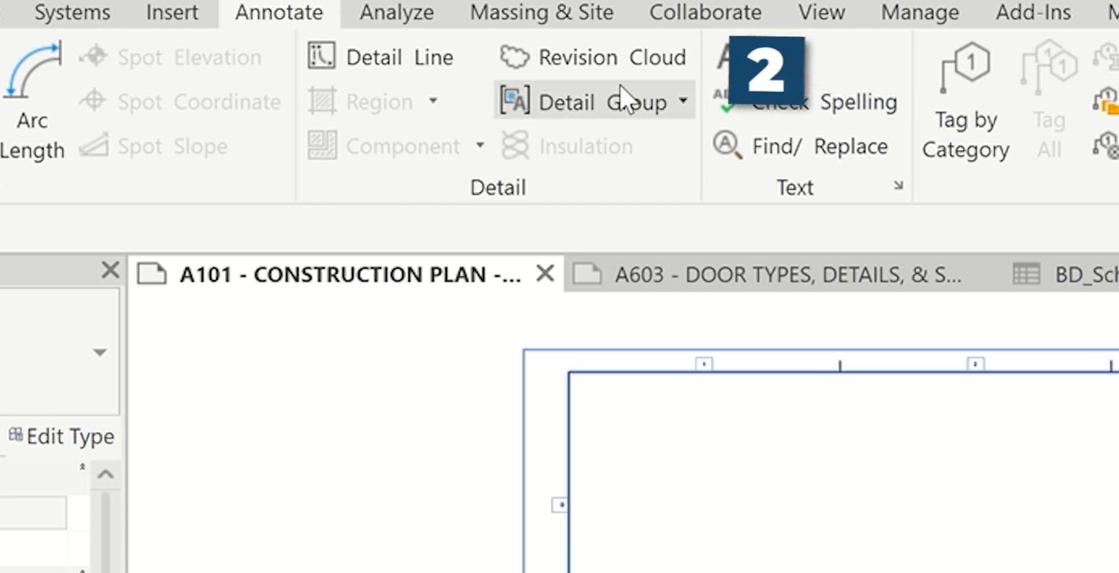
left_click(635, 57)
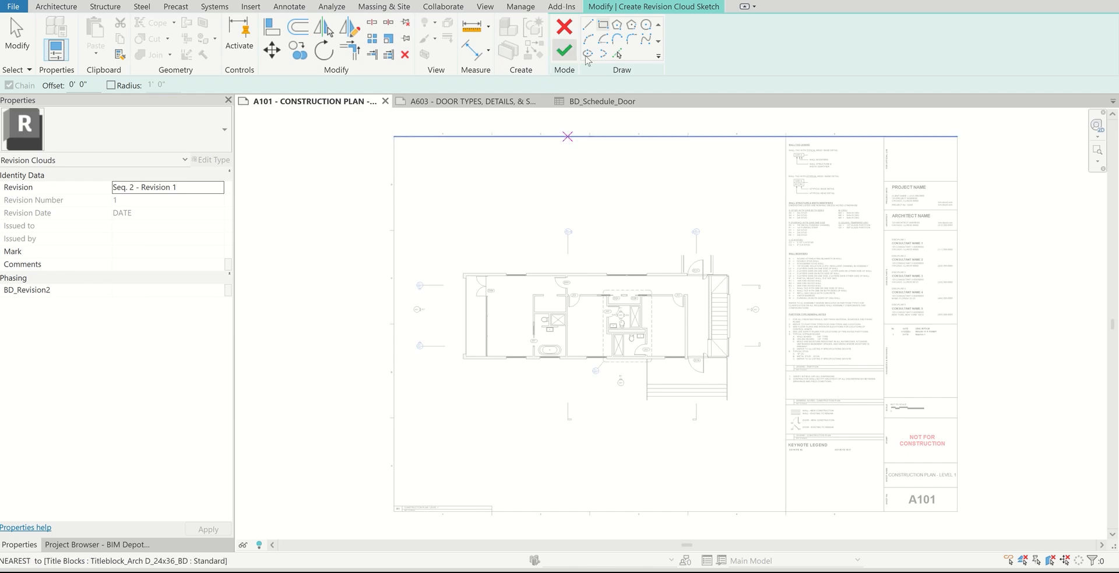
scroll(635, 335, "up", 2)
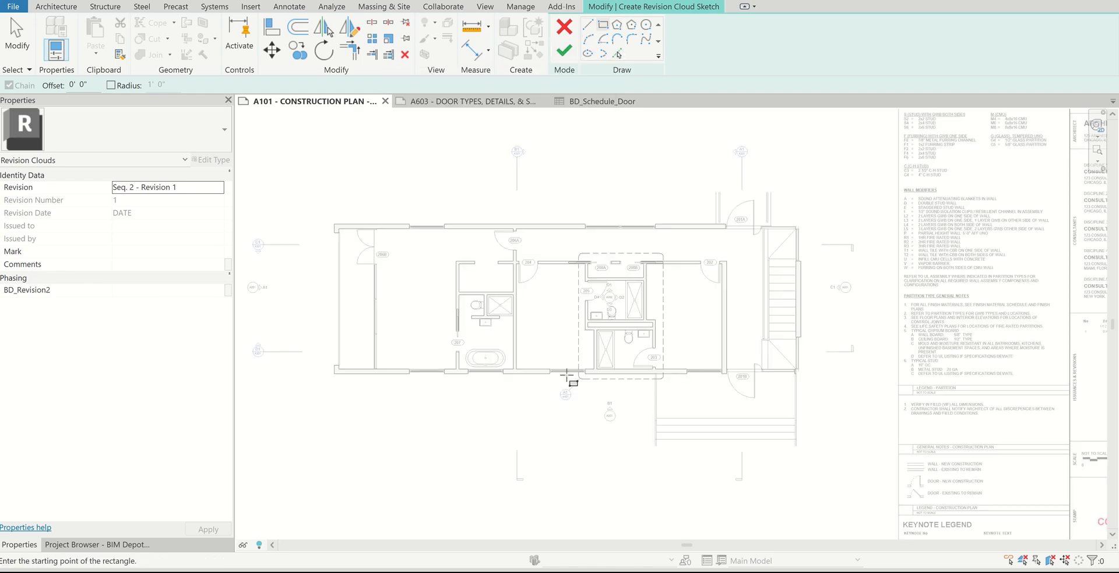
scroll(445, 328, "up", 3)
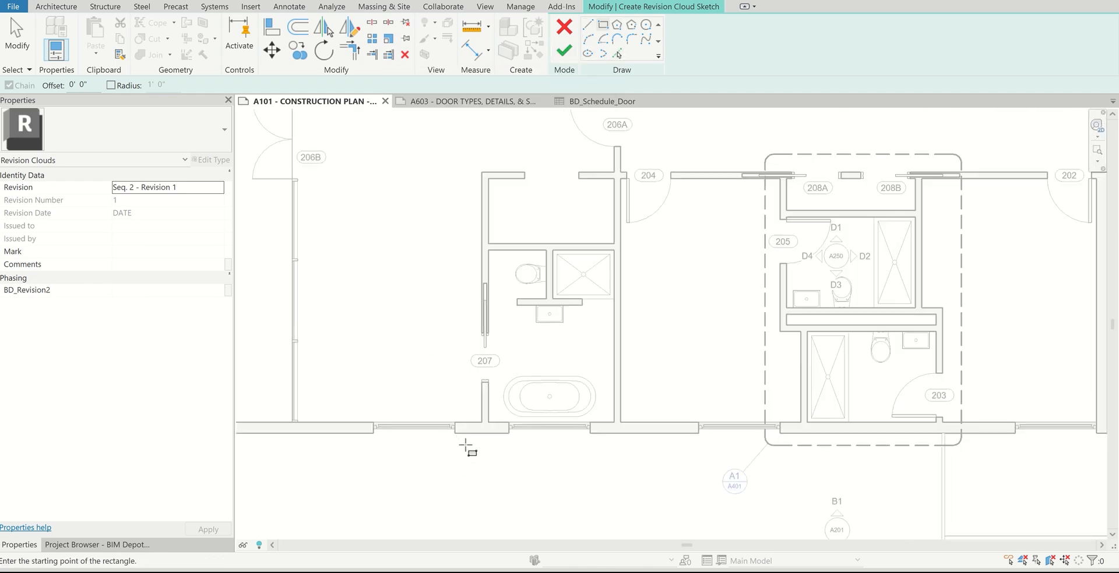
left_click(466, 447)
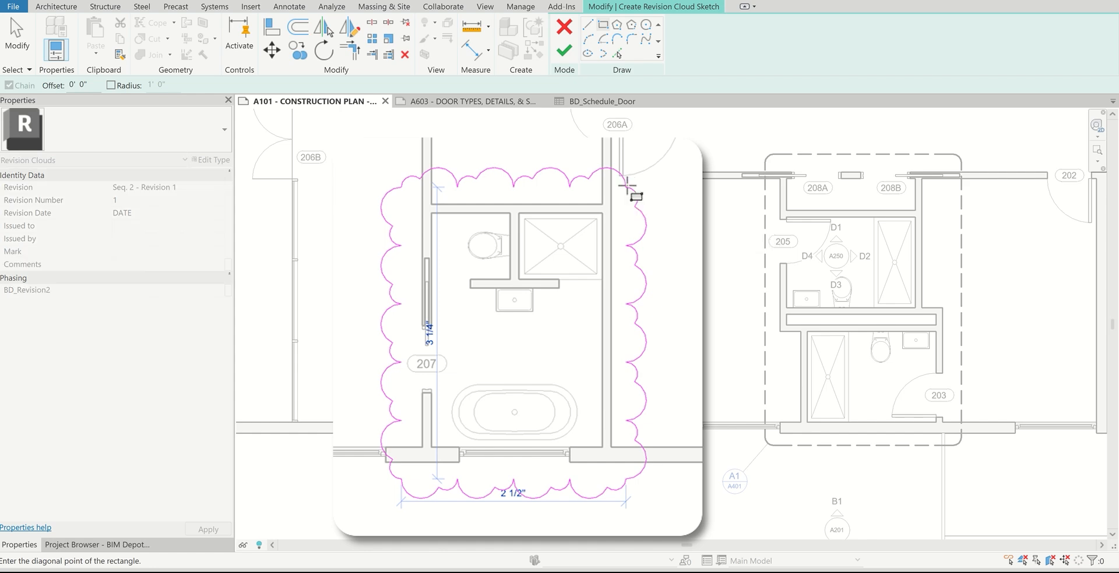
left_click(627, 187)
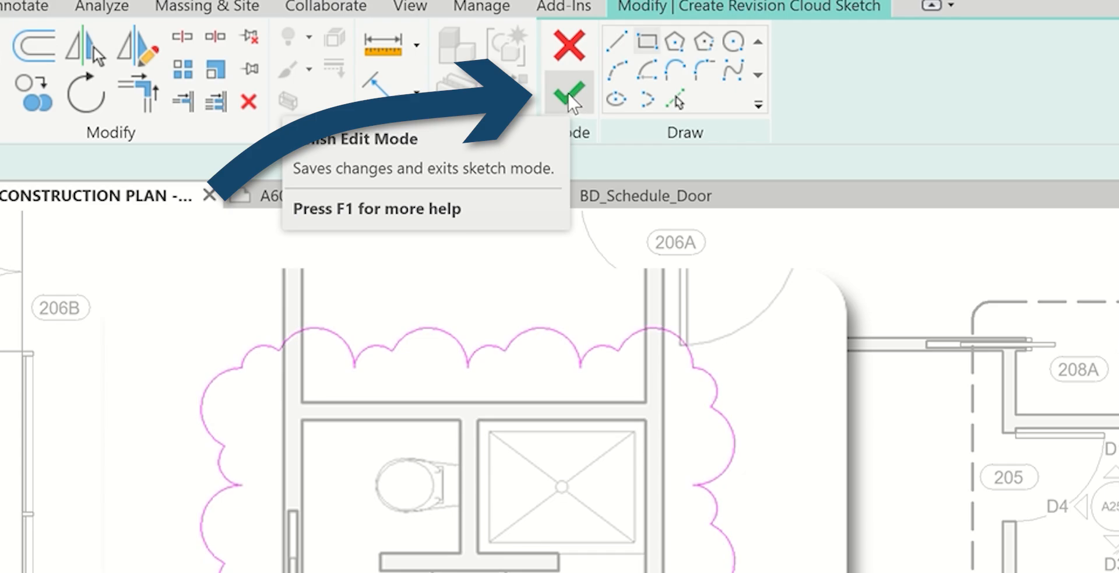
left_click(568, 96)
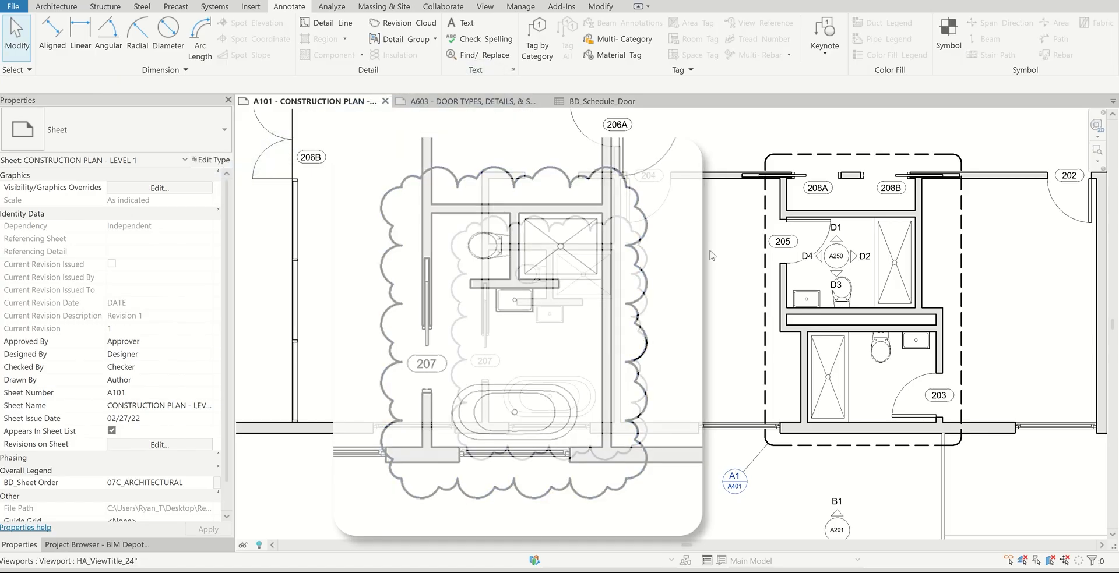
Examine the revision cloud's assigned revision and the issuances and revisions list in sheet A101's title block.
scroll(617, 268, "down", 2)
scroll(585, 303, "down", 1)
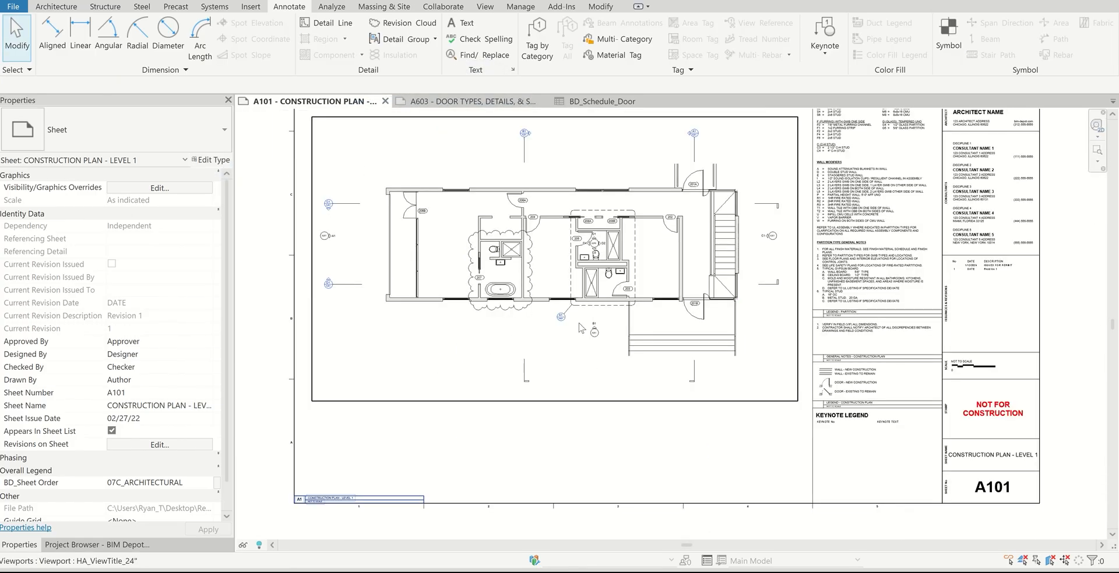
left_click(487, 308)
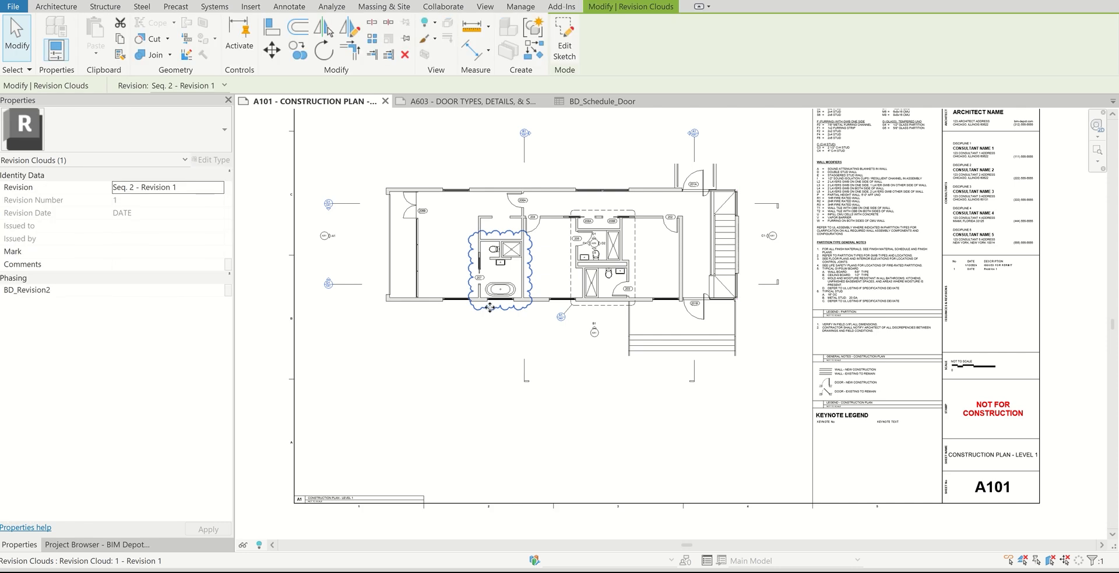
left_click(484, 325)
scroll(983, 271, "up", 6)
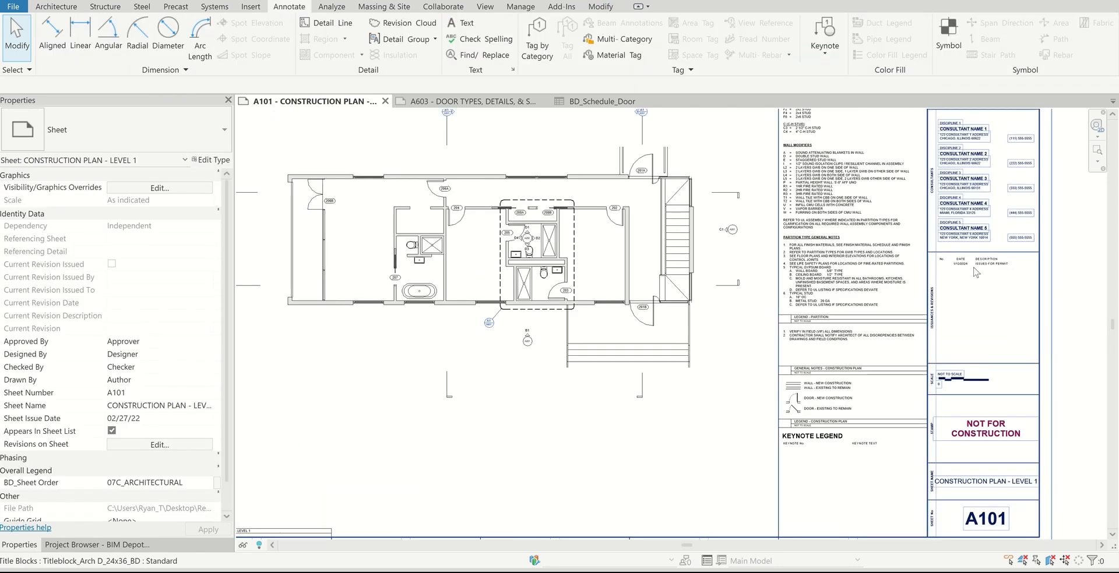
scroll(983, 272, "up", 3)
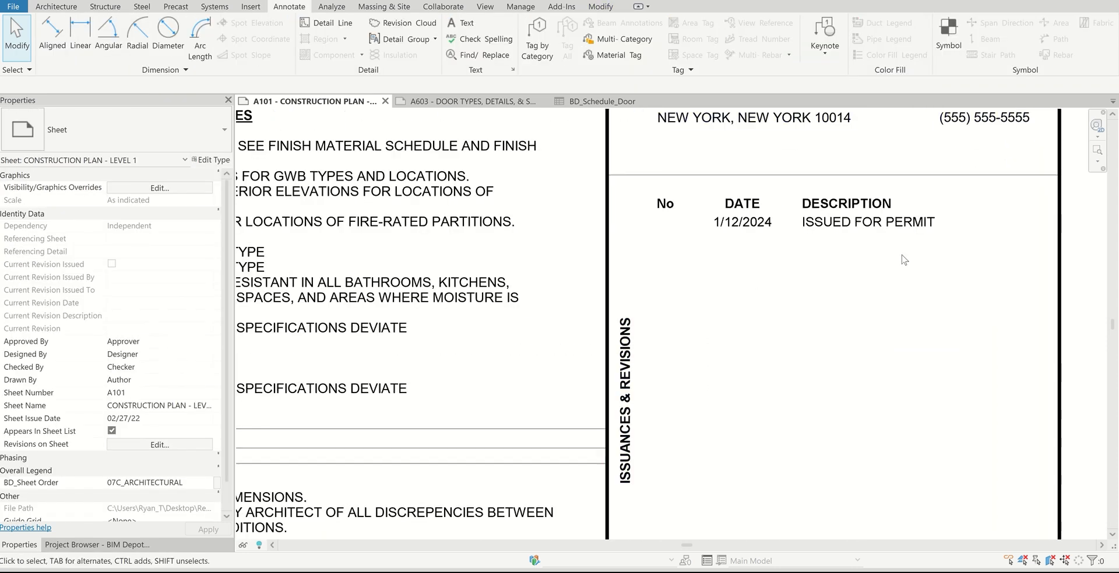
scroll(919, 250, "down", 8)
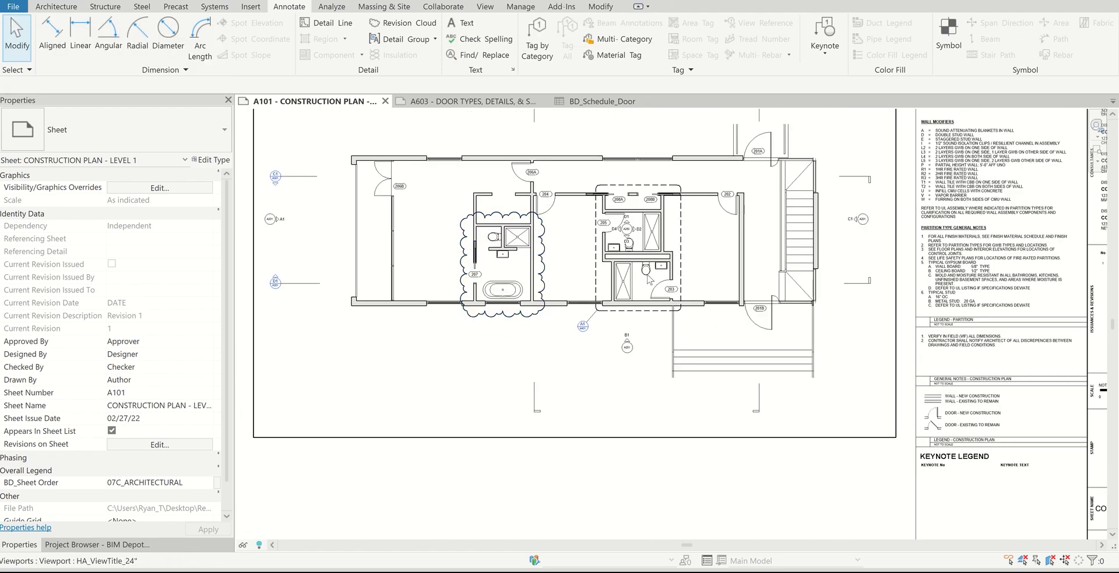
scroll(799, 262, "down", 3)
scroll(799, 262, "up", 8)
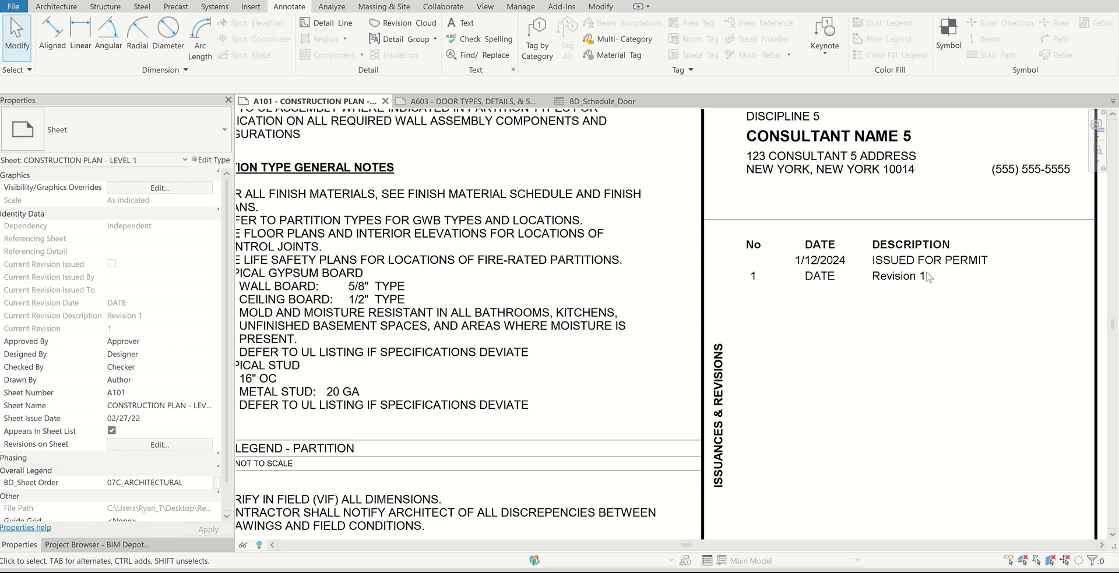
scroll(927, 278, "down", 3)
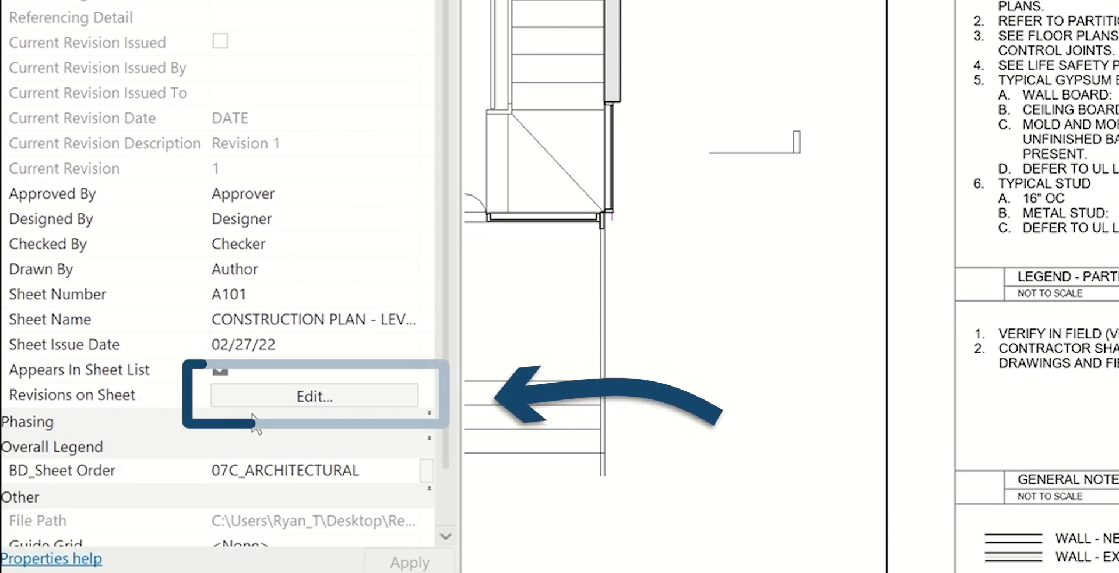
Hide the ISSUED FOR PERMIT revision from the revision schedule of sheet A101.
left_click(270, 401)
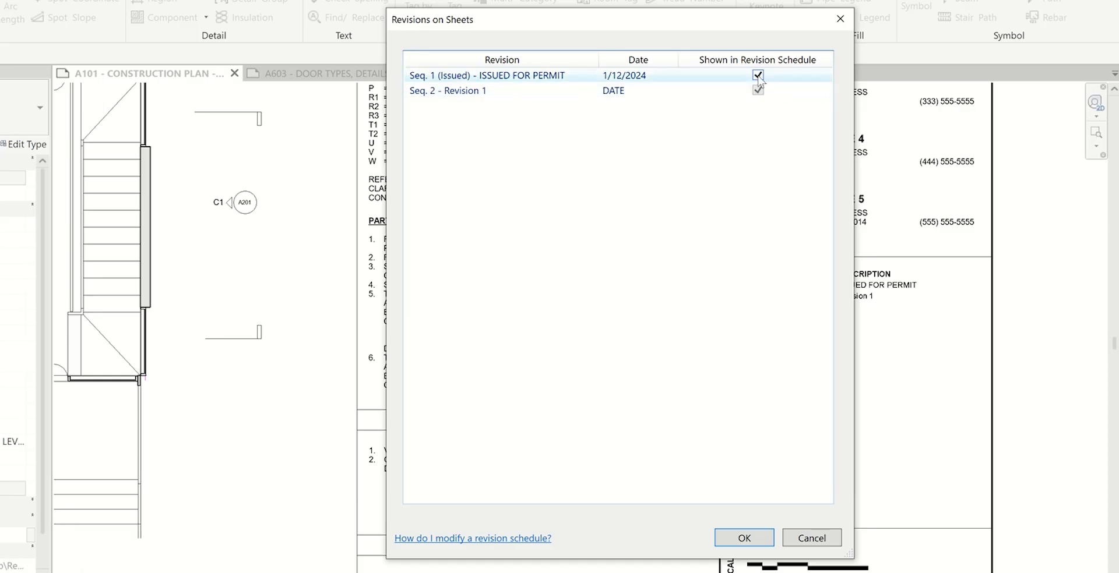
left_click(758, 75)
left_click(750, 537)
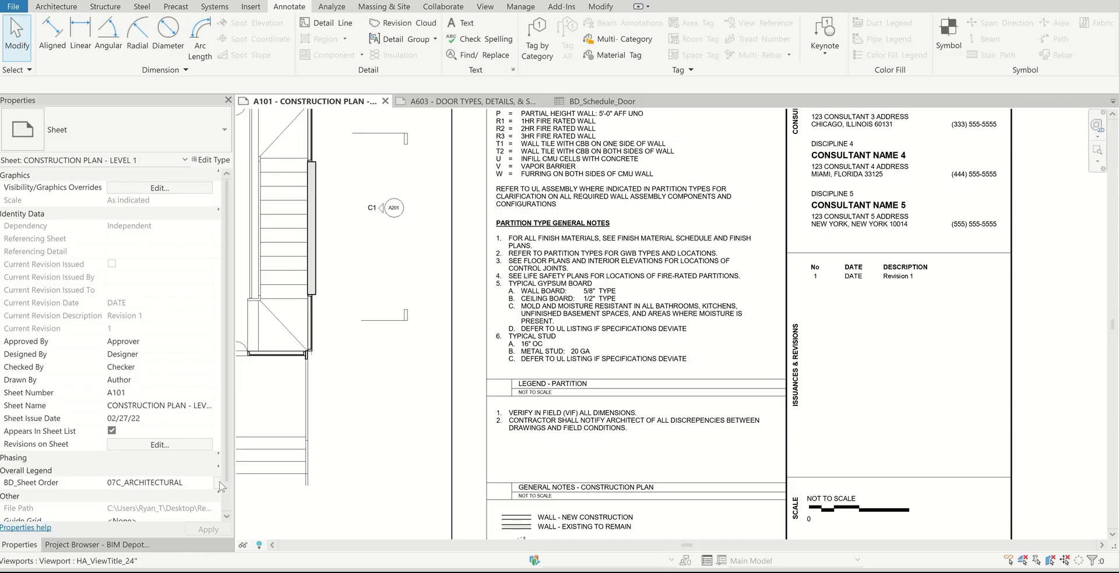
Show the ISSUED FOR PERMIT revision in the revision schedules of all 07C_ARCHITECTURAL sheets together and check sheet A603's title block.
left_click(96, 545)
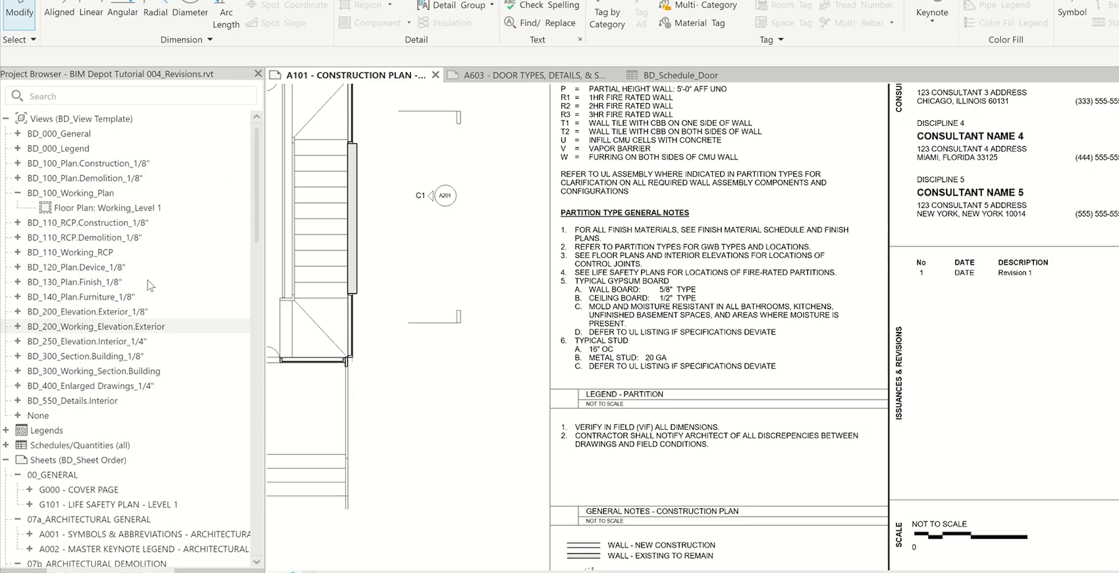
scroll(137, 356, "down", 10)
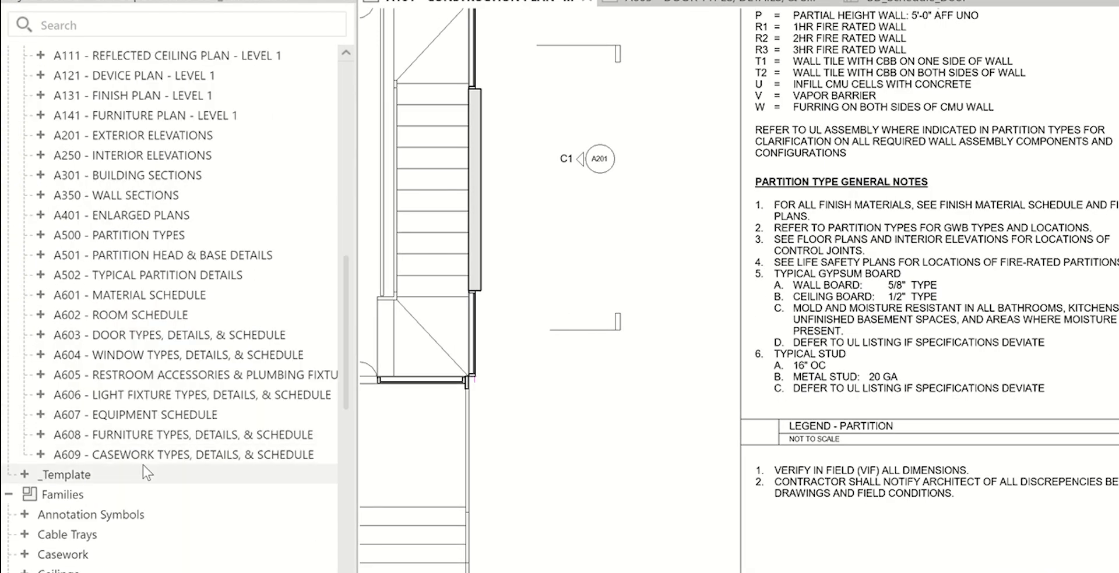
left_click(155, 454)
scroll(53, 155, "up", 2)
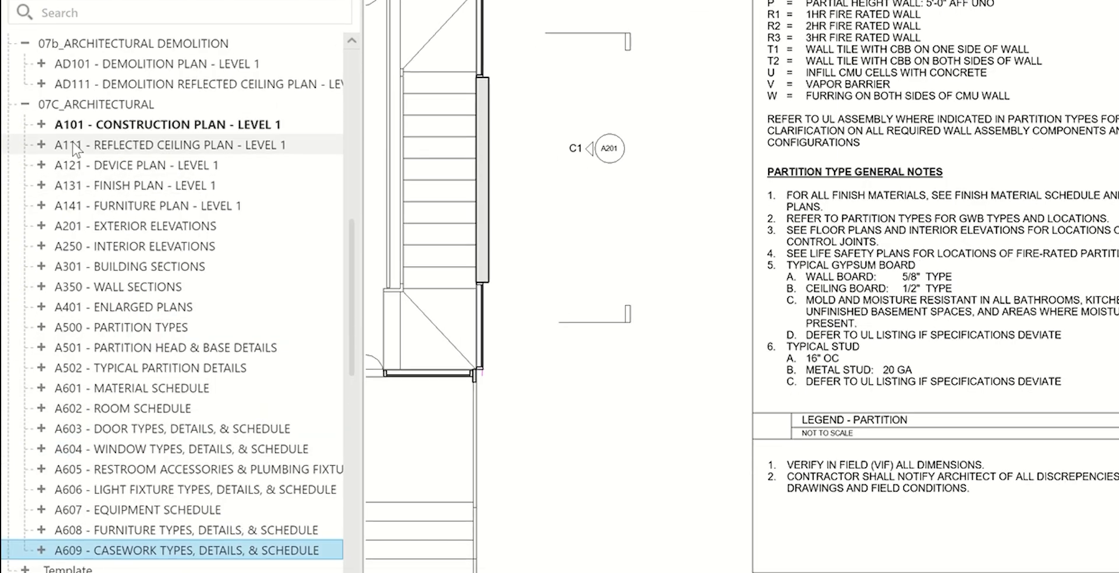
left_click(87, 135, "shift")
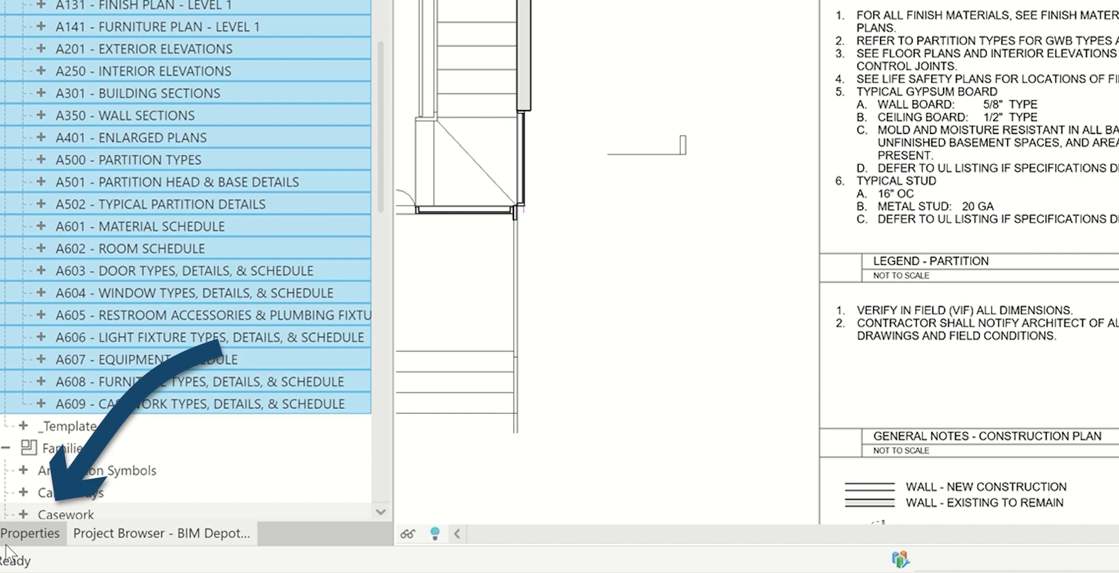
left_click(12, 534)
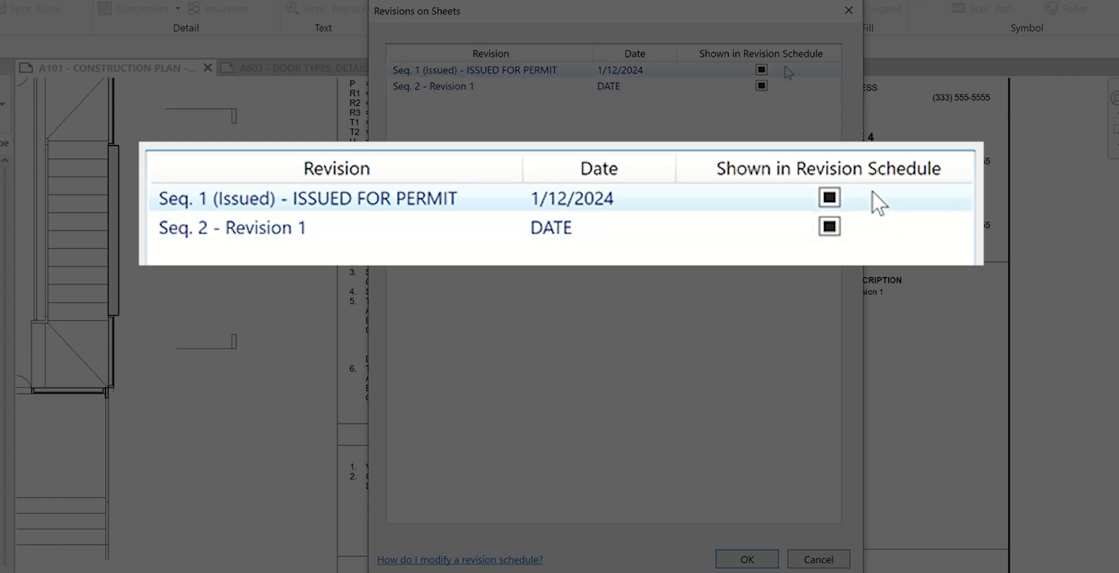
left_click(761, 70)
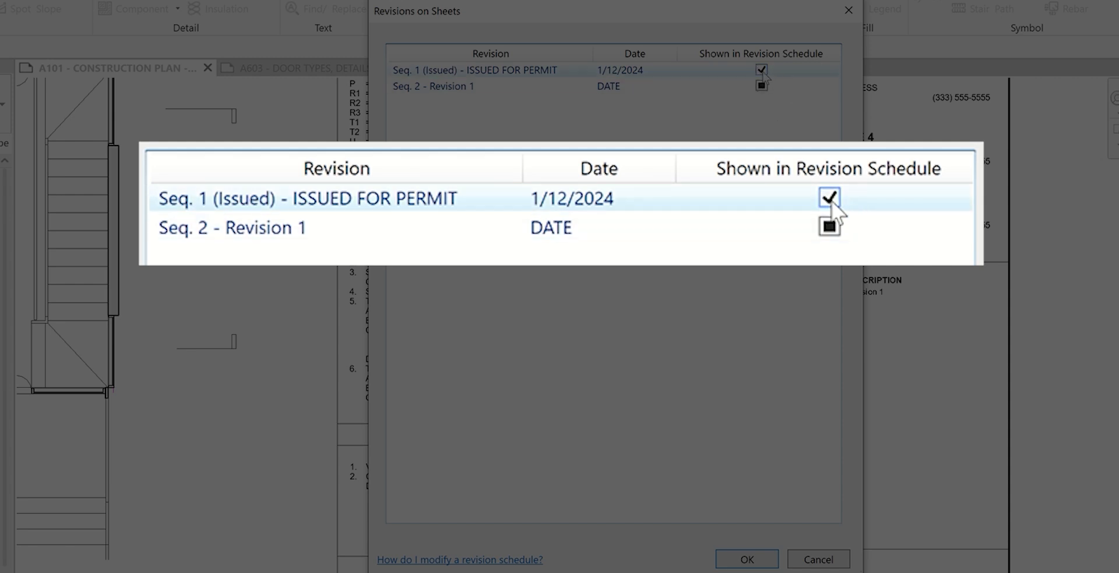
left_click(762, 71)
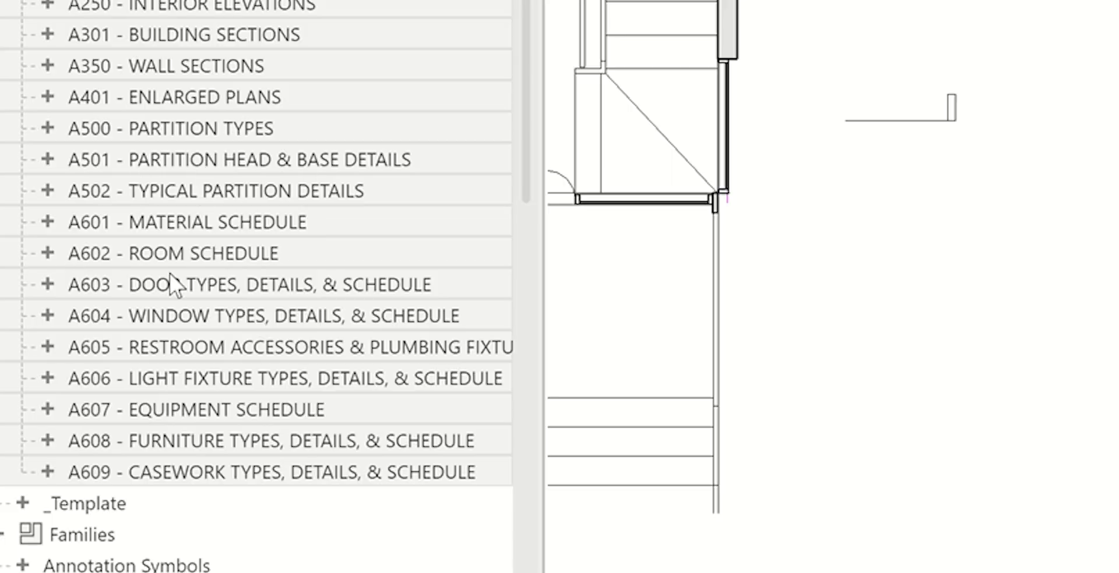
double_click(73, 391)
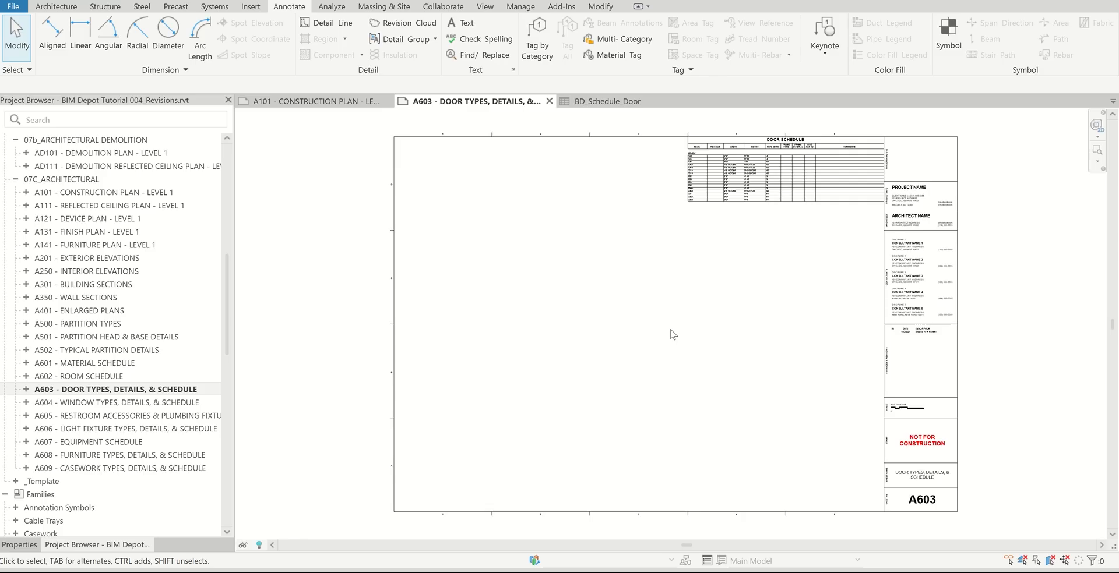
scroll(929, 382, "up", 5)
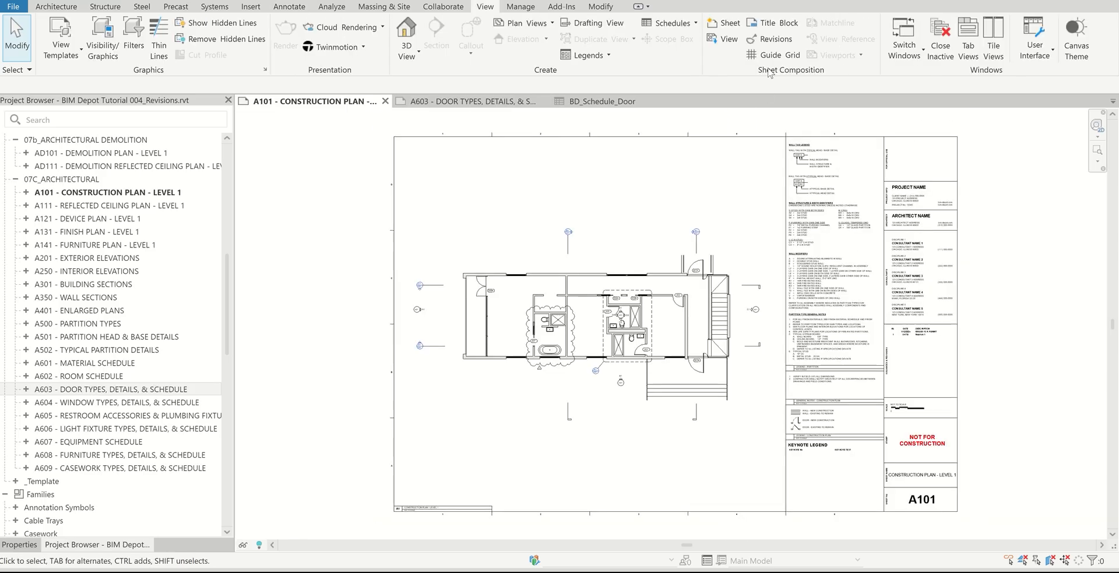
Add a revision to the project's revision list directly above Revision 1 with the description ISSUED FOR CONSTRUCTION.
left_click(769, 39)
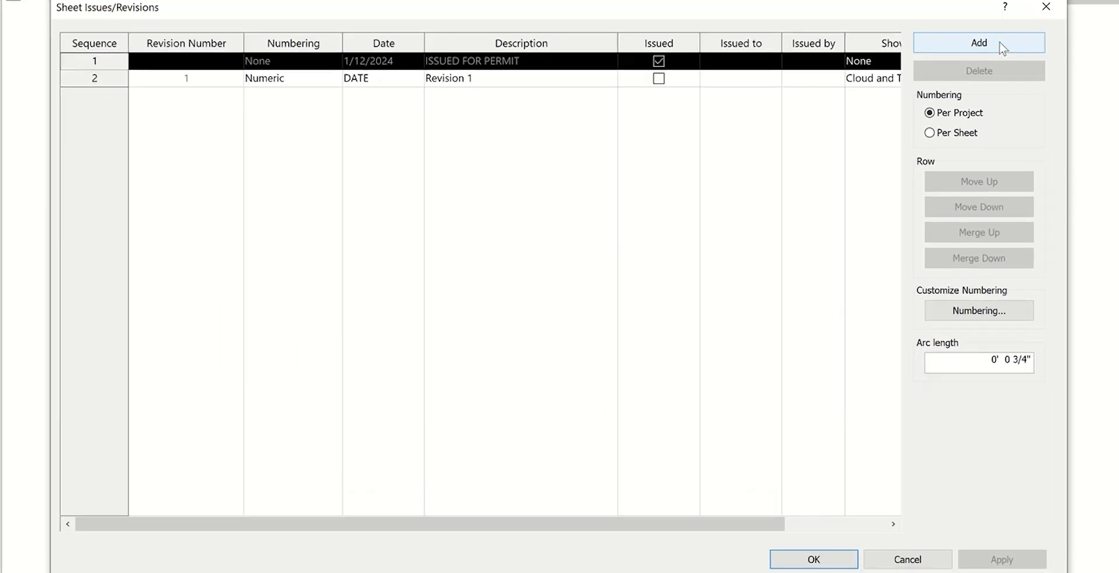
left_click(963, 137)
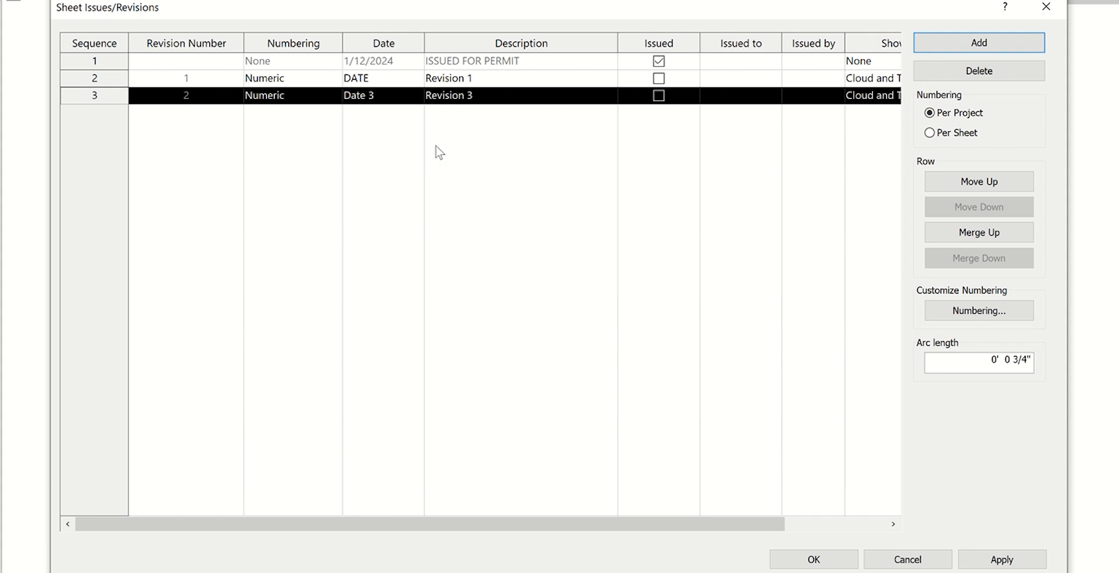
left_click(979, 181)
left_click(512, 77)
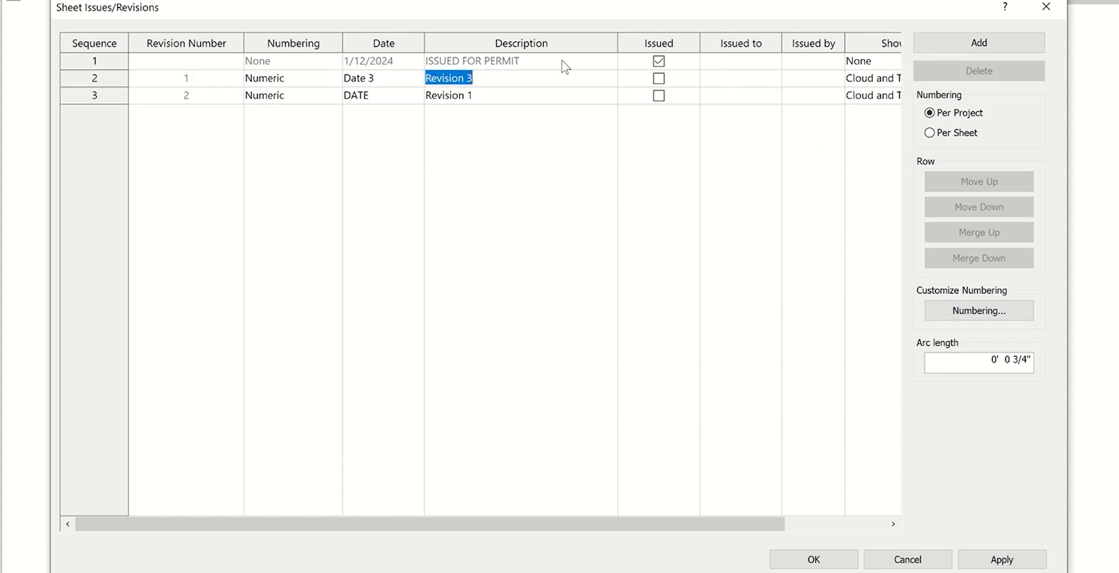
key("BackSpace")
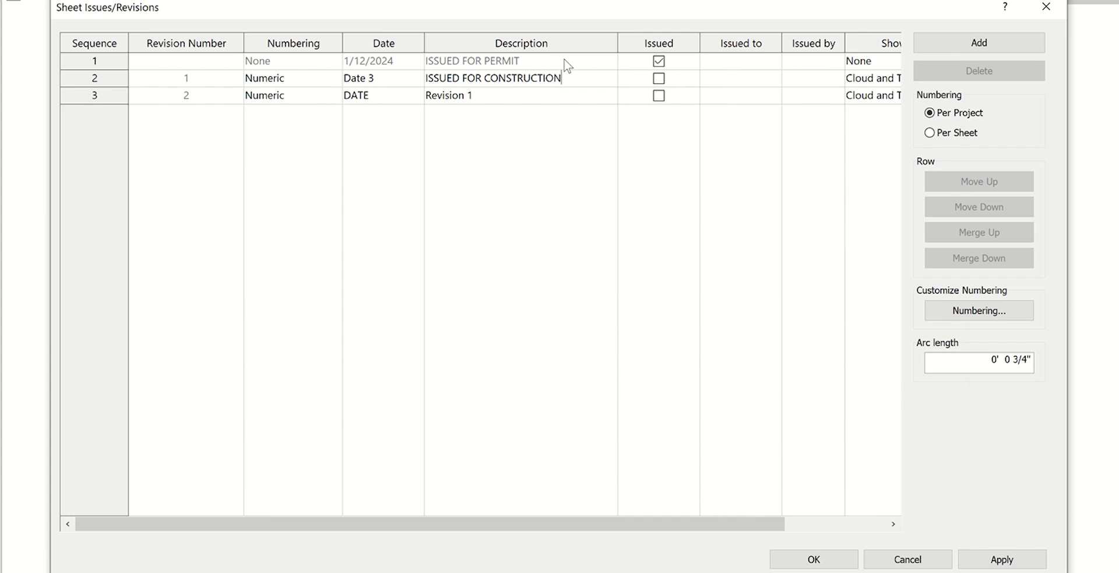
key("Return")
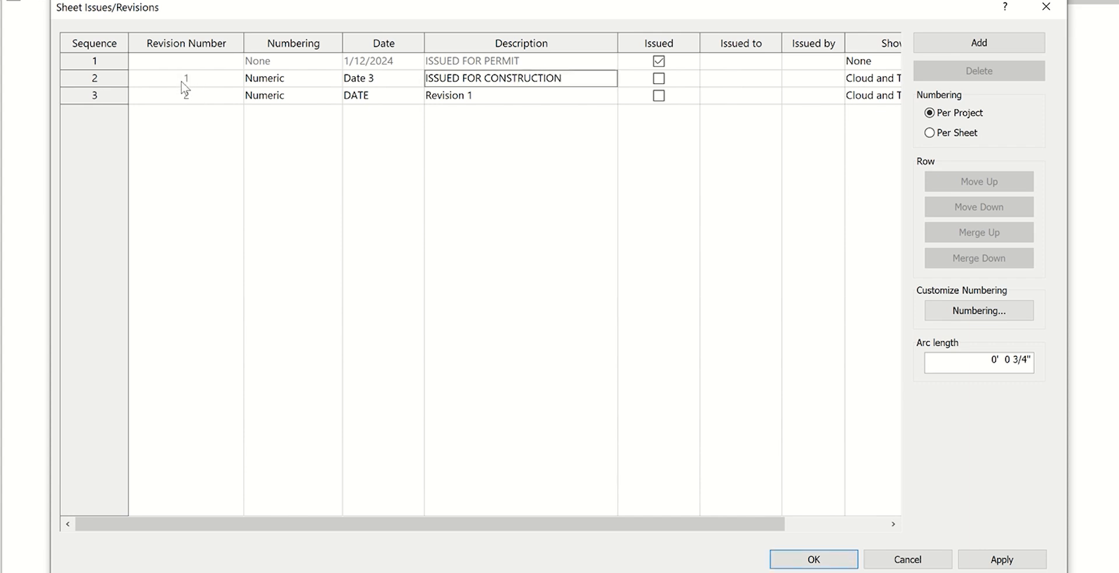
Set the ISSUED FOR CONSTRUCTION revision's numbering to None and its date to 1/31/2024.
left_click(310, 82)
left_click(330, 83)
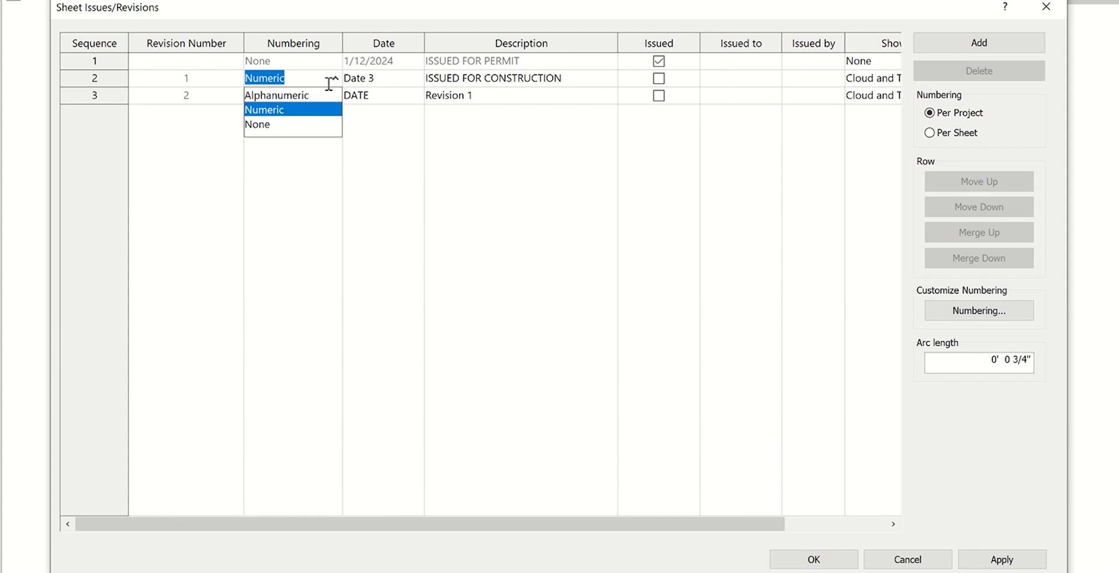
left_click(274, 124)
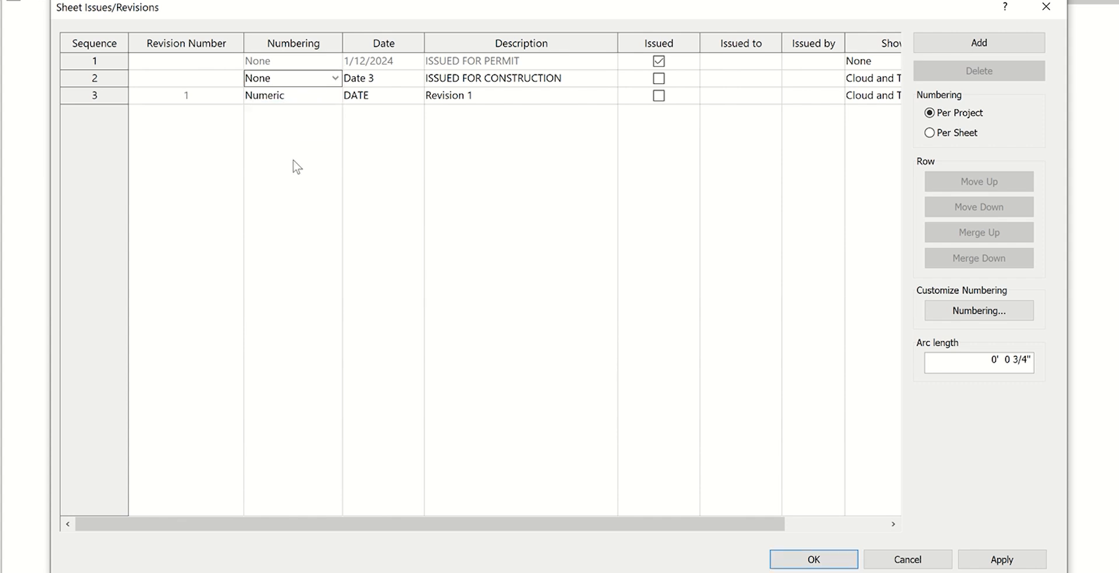
left_click(419, 76)
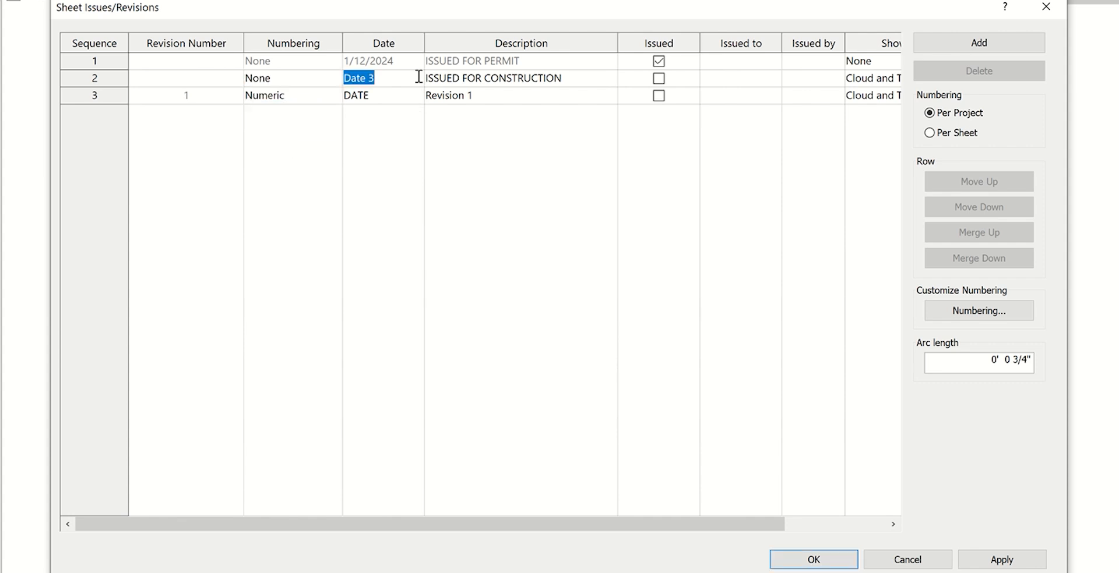
type("1/31/2024")
Set the ISSUED FOR CONSTRUCTION revision's Show option to None and accept the revision list.
left_click(883, 81)
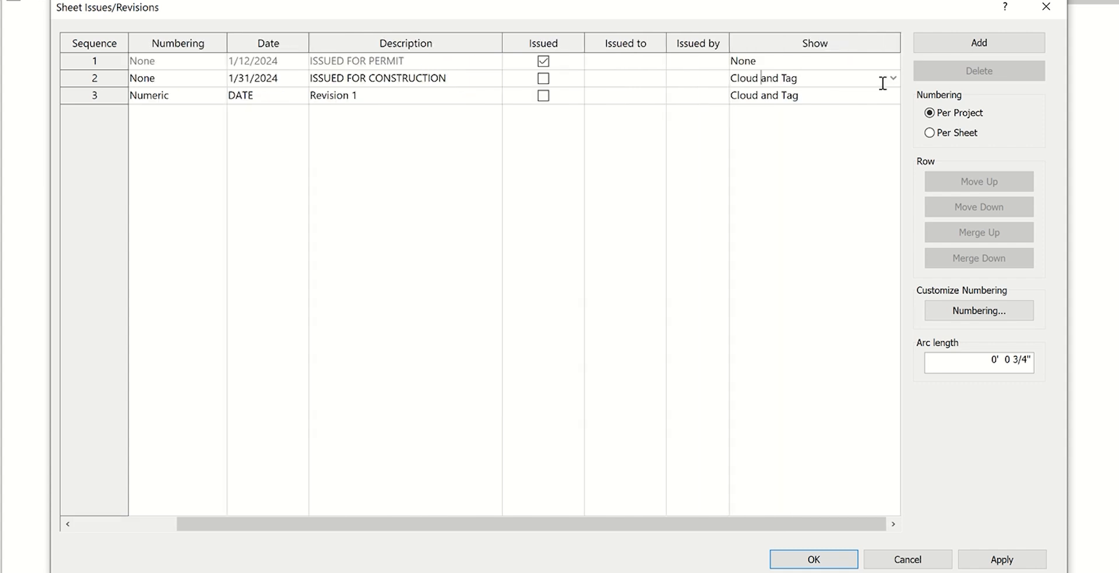
left_click(893, 79)
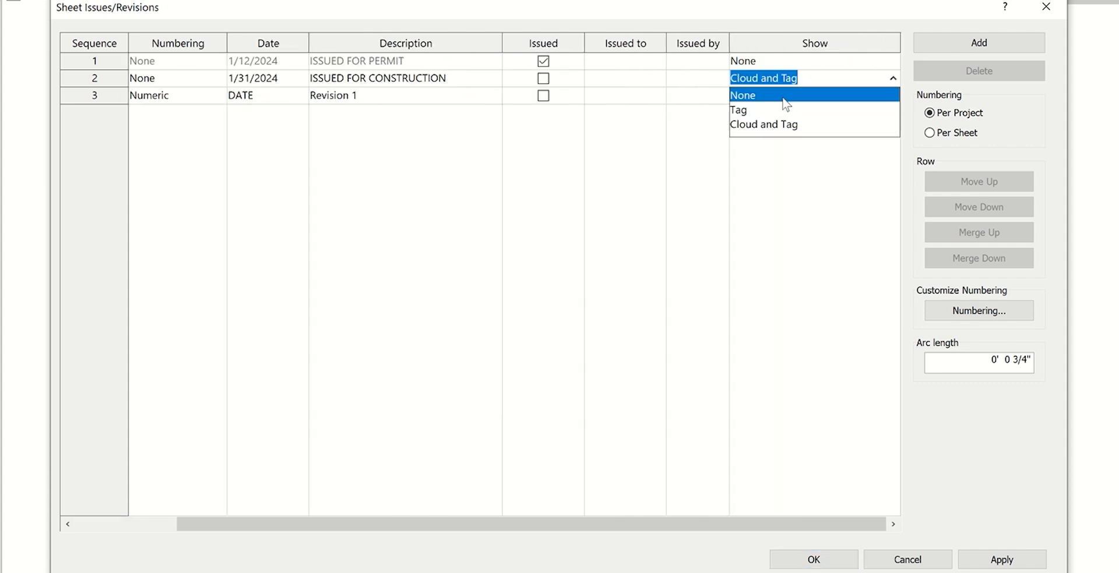
left_click(781, 92)
left_click_drag(735, 524, 395, 401)
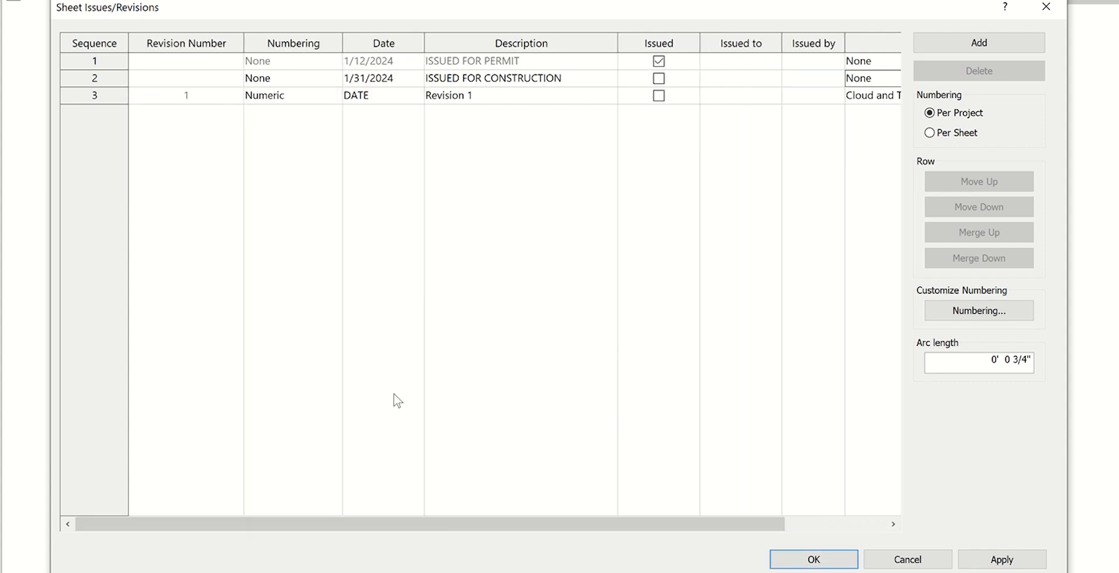
left_click(781, 559)
Show the ISSUED FOR CONSTRUCTION revision in the revision schedules of all 07C_ARCHITECTURAL sheets together and check sheet A603.
scroll(885, 345, "up", 5)
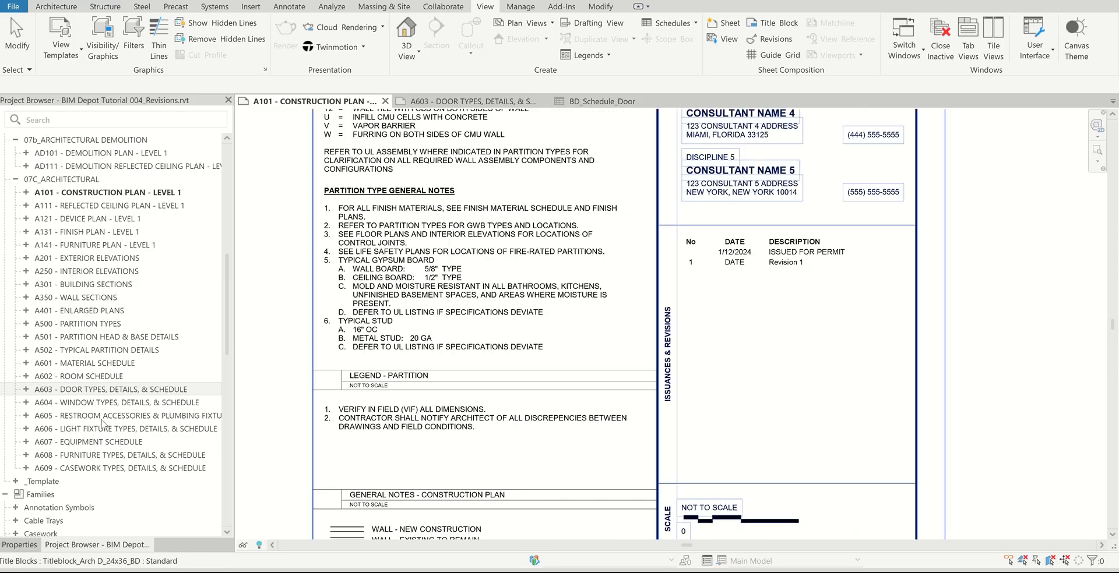
left_click(131, 193)
left_click(152, 470, "shift")
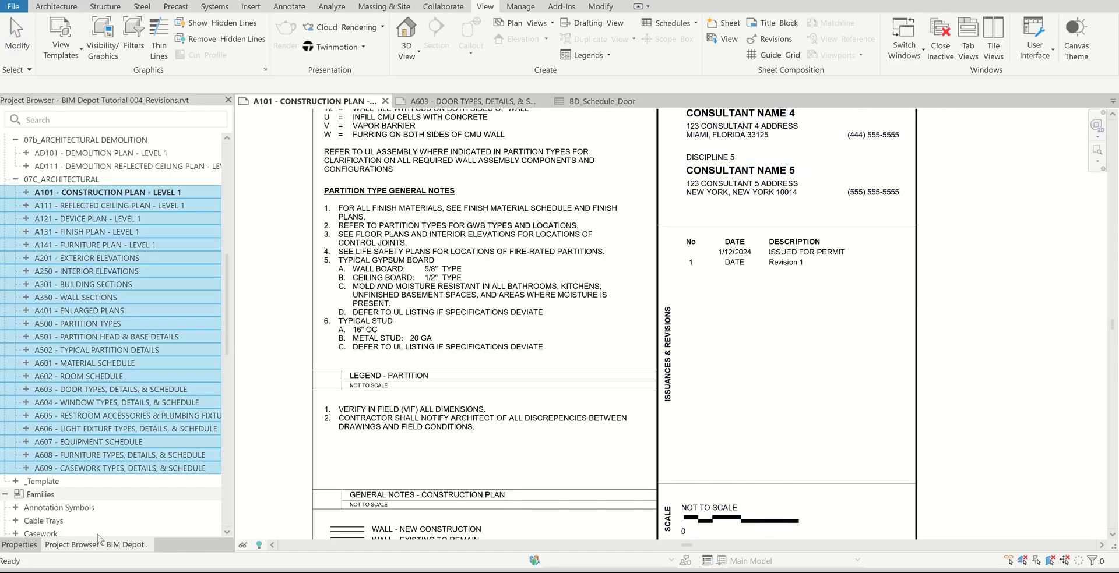
left_click(22, 545)
left_click(160, 431)
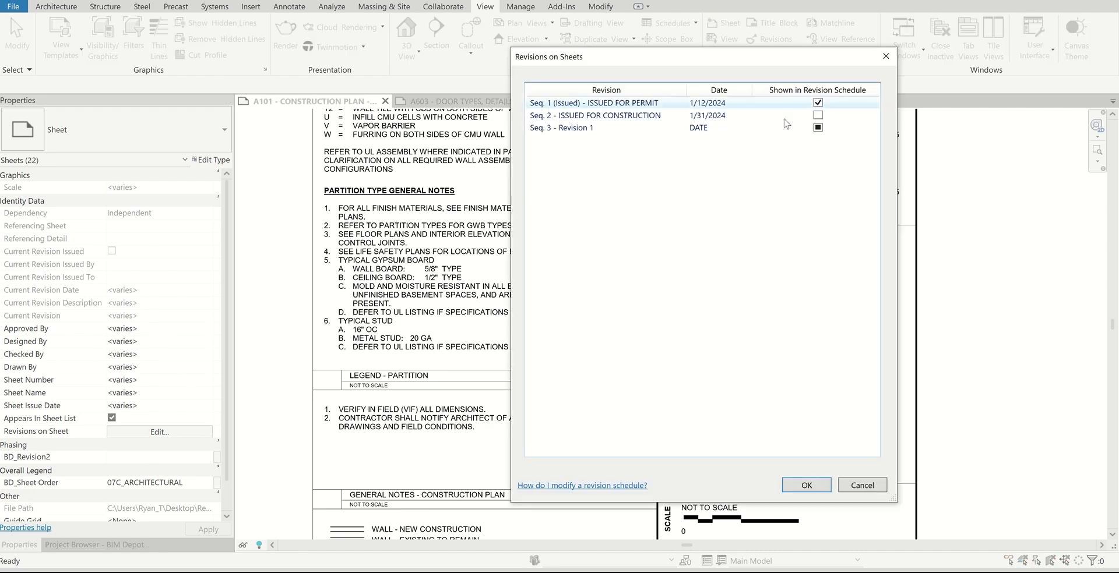
left_click(817, 115)
left_click(806, 485)
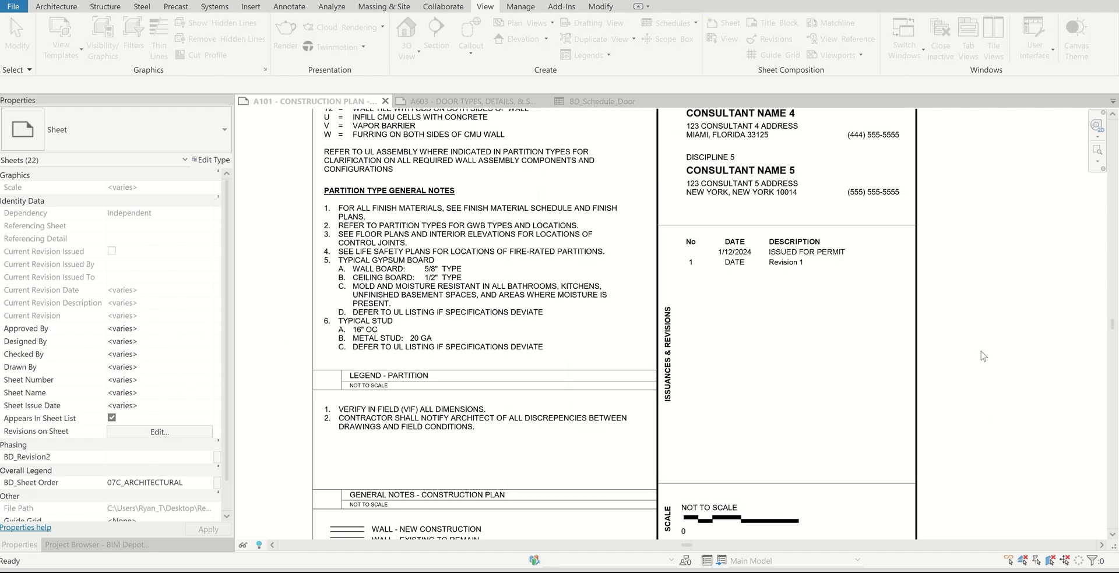
left_click(471, 102)
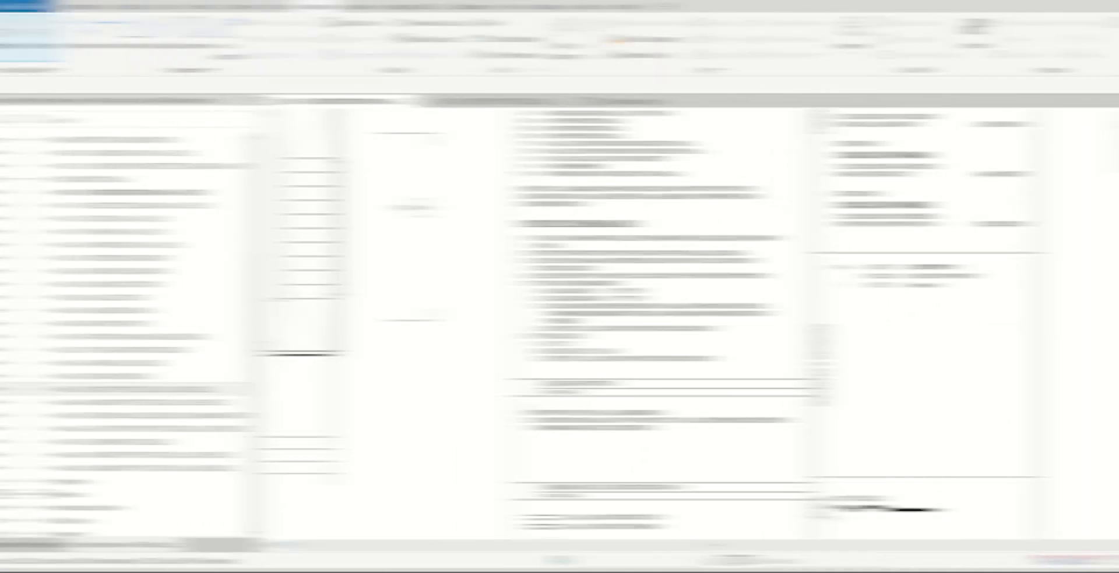
Tag the revision cloud around door 207's bathroom on sheet A101 by category, placing the tag with a leader just below the cloud.
scroll(749, 357, "down", 5)
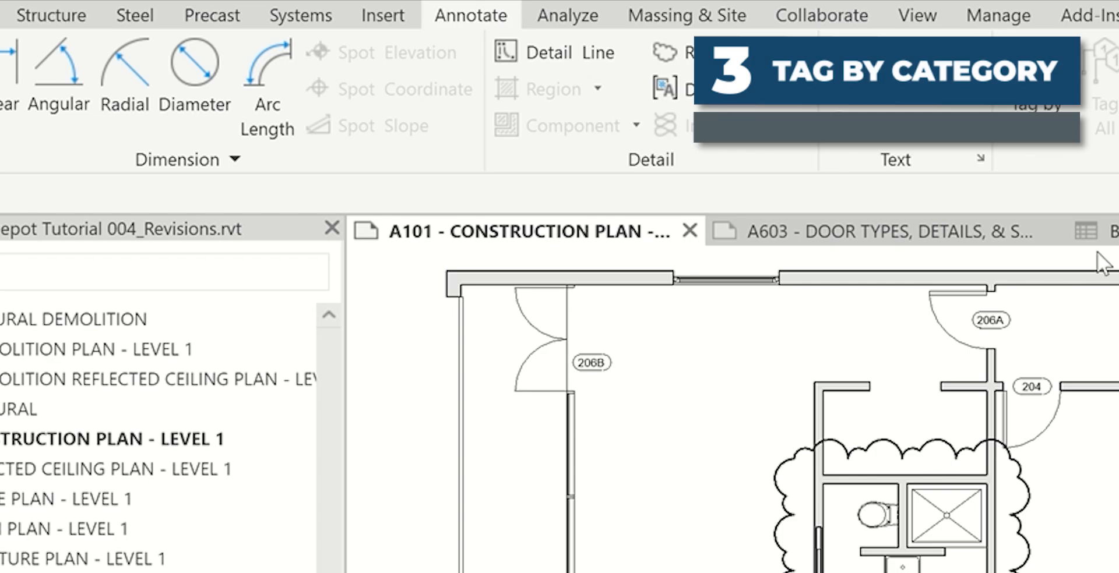
left_click(1040, 108)
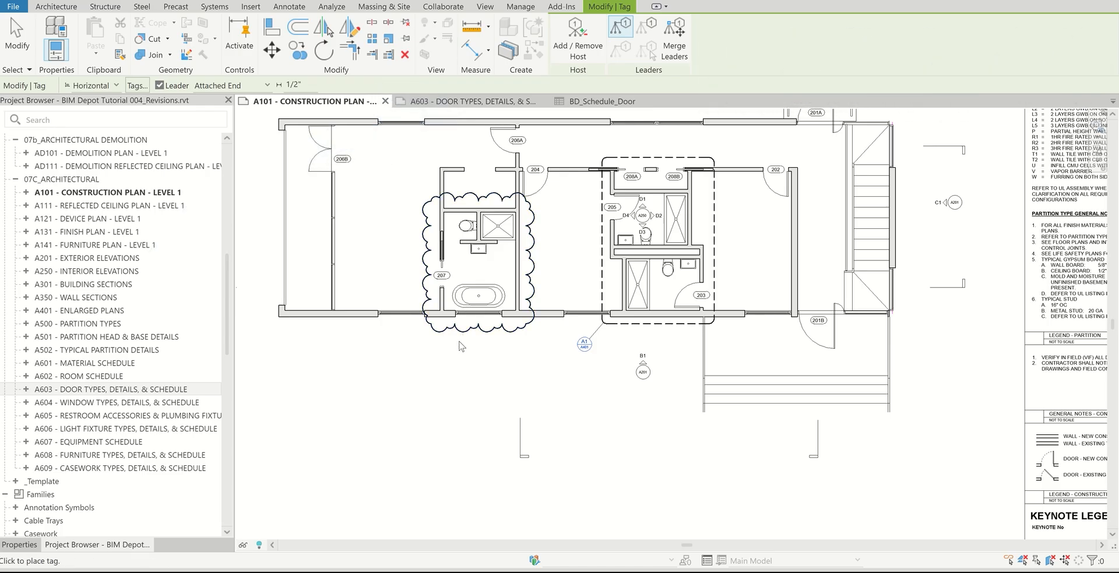
left_click(443, 350)
scroll(443, 350, "up", 4)
key("Escape")
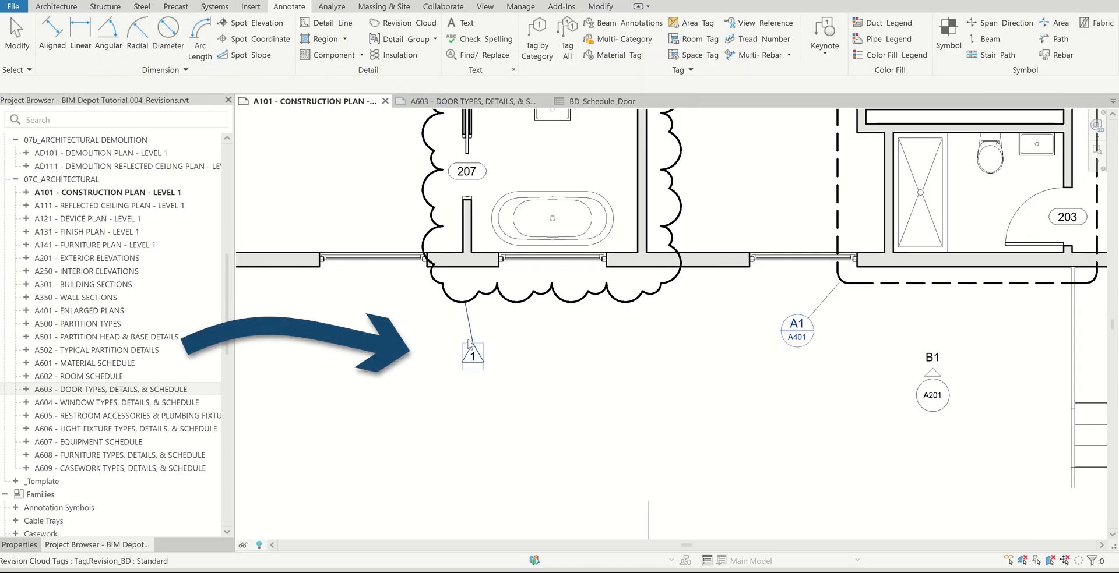
Move the revision cloud's tag slightly closer to the cloud so that its leader runs straight up.
left_click(469, 349)
left_click_drag(470, 350, 461, 338)
key("Escape")
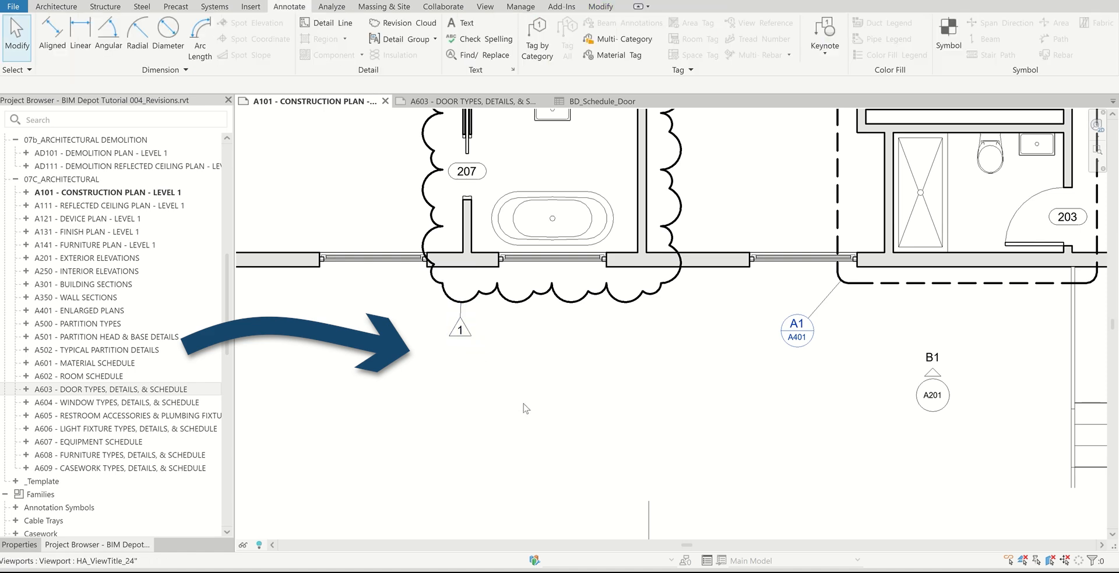
Mark Revision 1 as issued in the project's revision list and set its Show option to Tag.
scroll(485, 377, "up", 1)
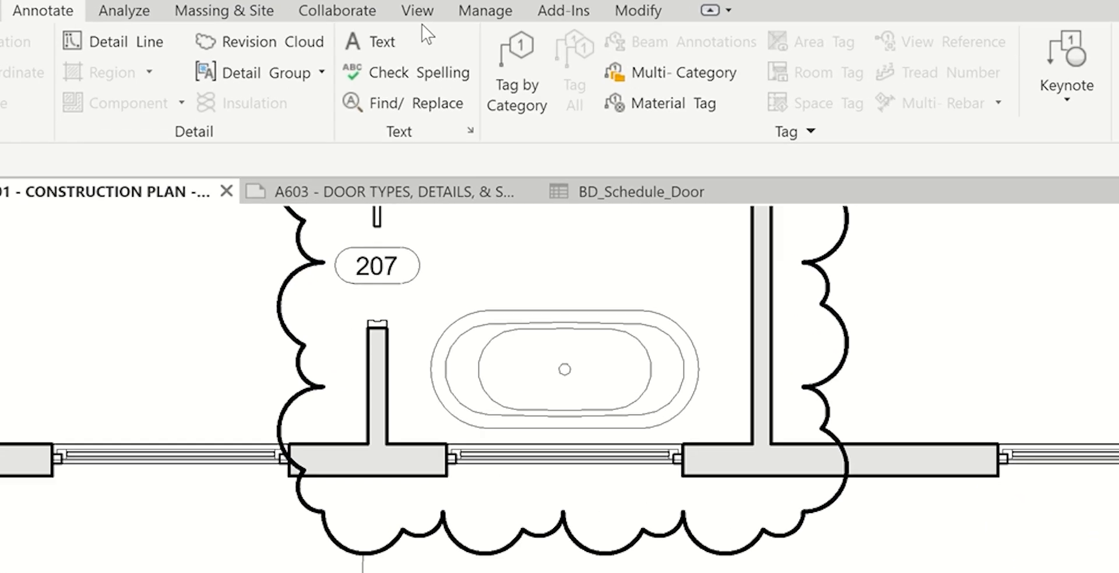
left_click(485, 6)
left_click(548, 84)
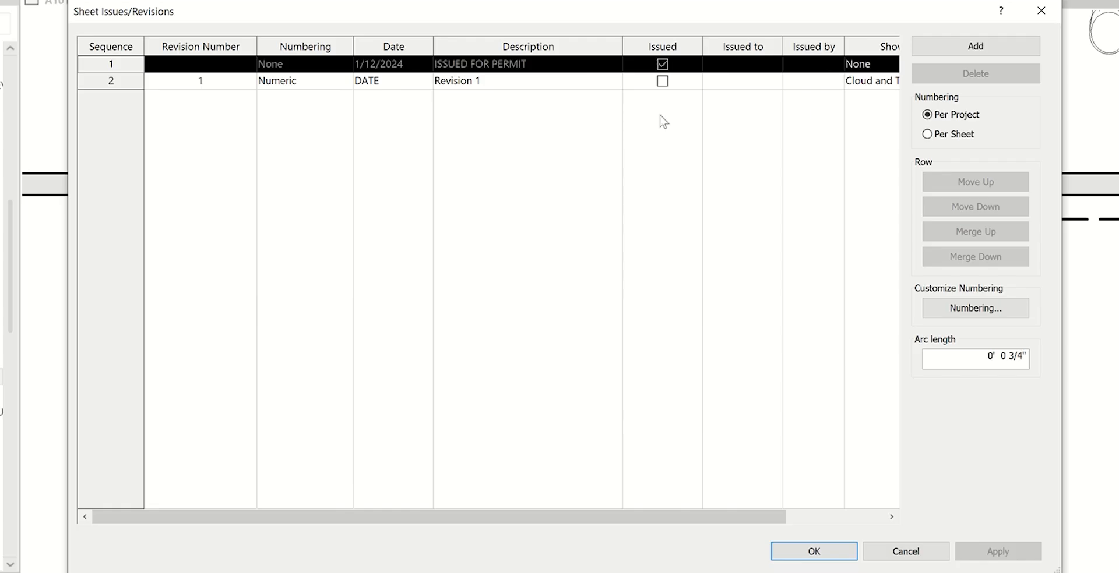
left_click(663, 81)
left_click_drag(607, 517, 706, 516)
left_click(889, 85)
left_click(890, 84)
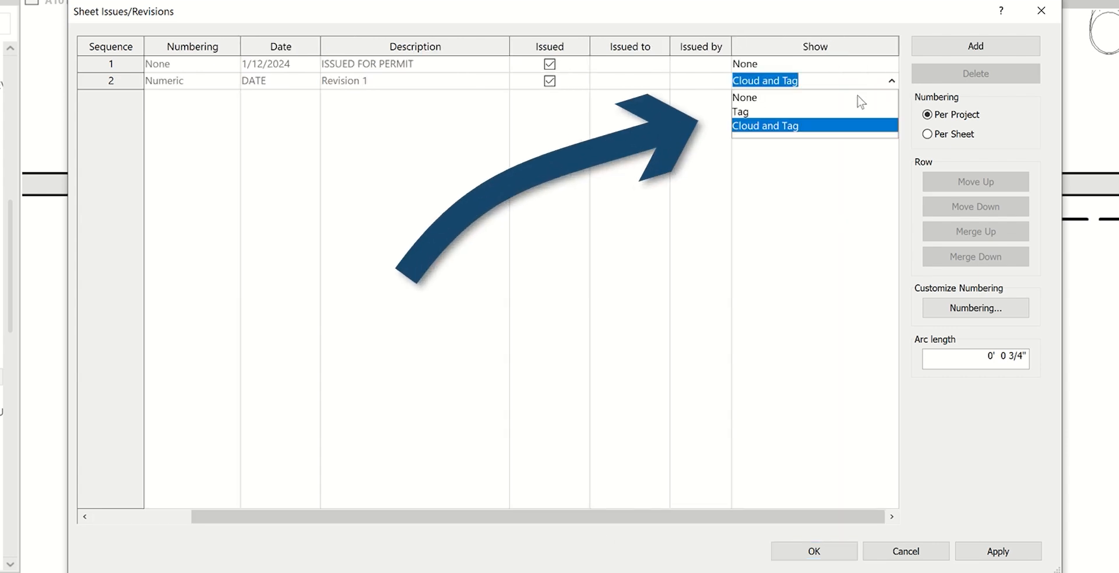
left_click(740, 112)
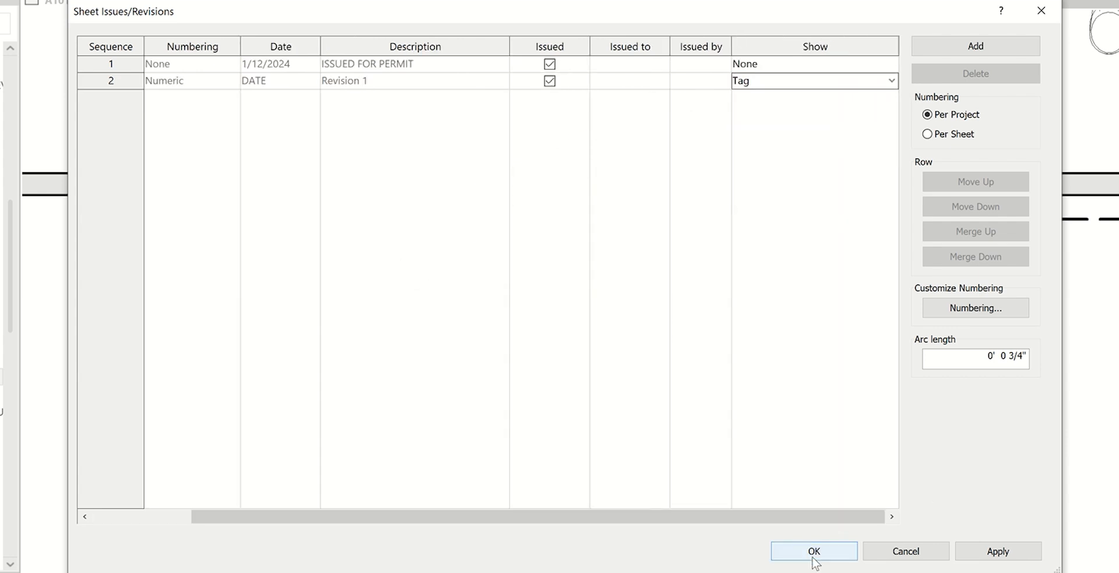
left_click(814, 554)
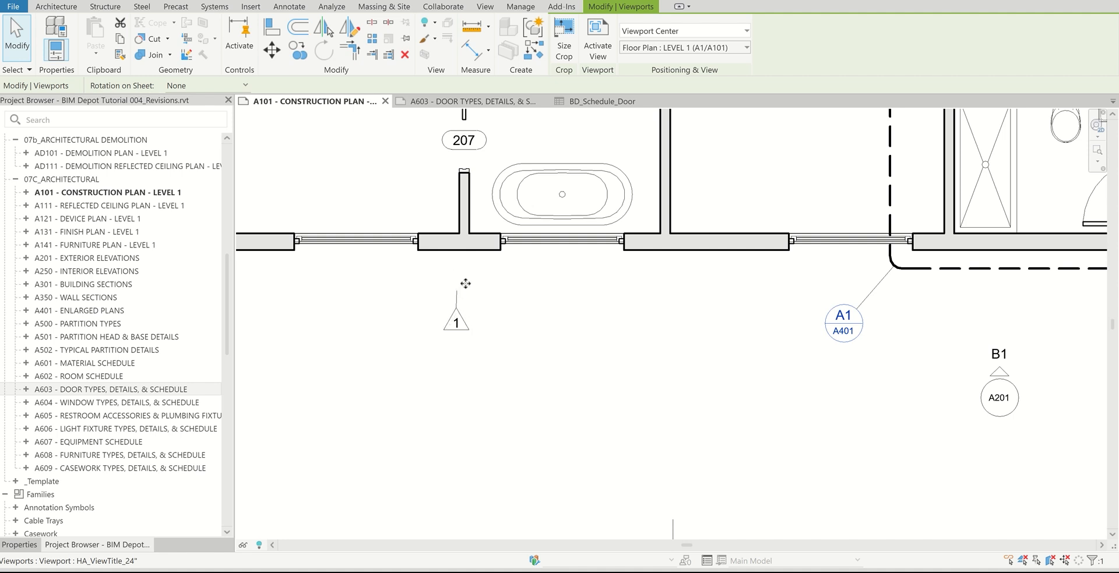
Turn off the leader of the revision tag below door 207's bathroom on sheet A101.
scroll(458, 337, "down", 3)
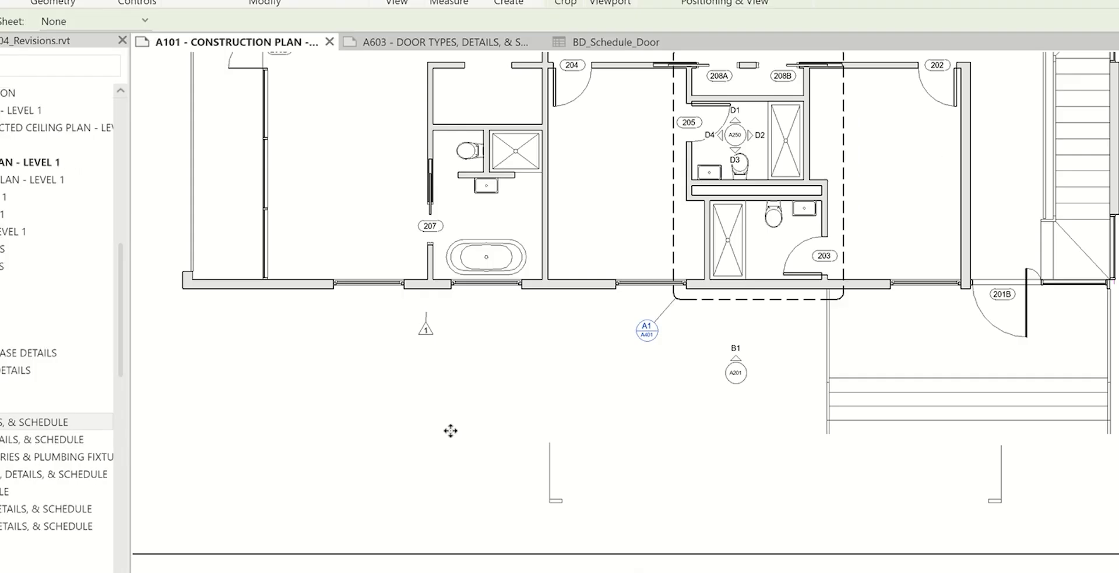
left_click(426, 327)
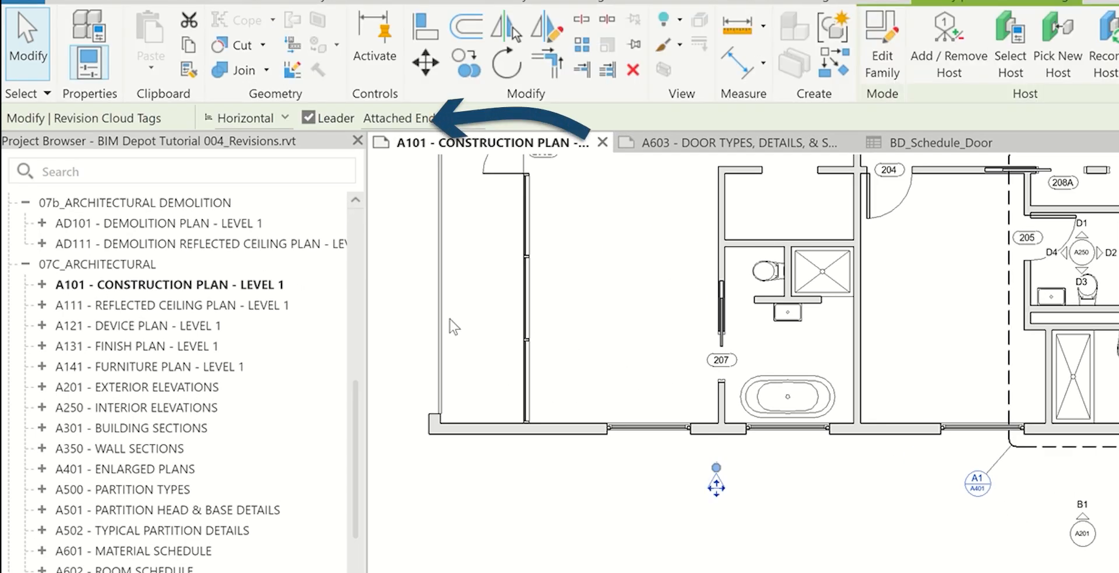
left_click(318, 120)
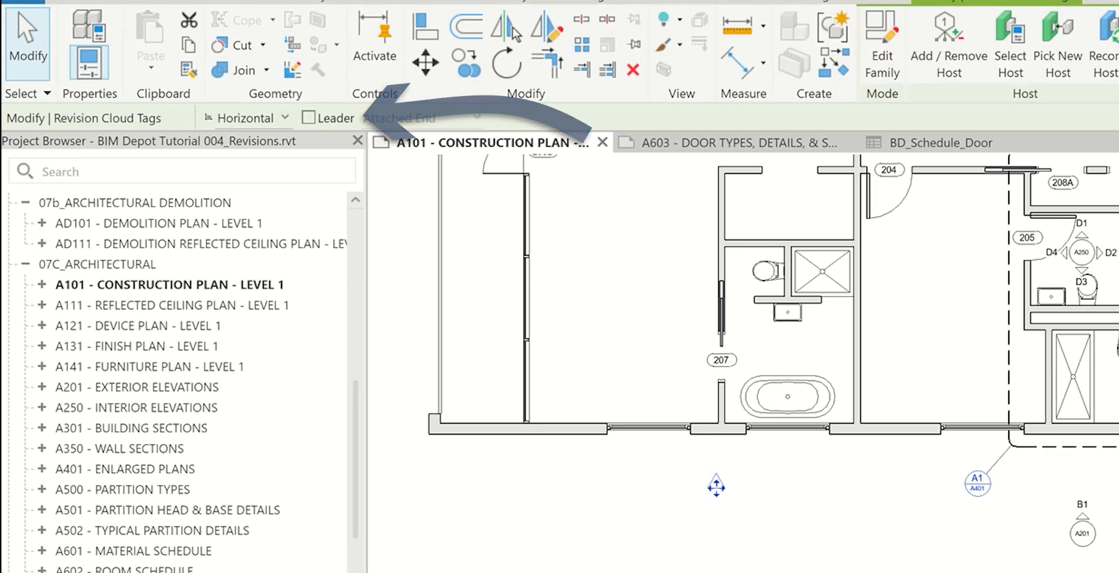
left_click(730, 498)
Open sheet A603 and examine its door schedule.
scroll(560, 385, "down", 2)
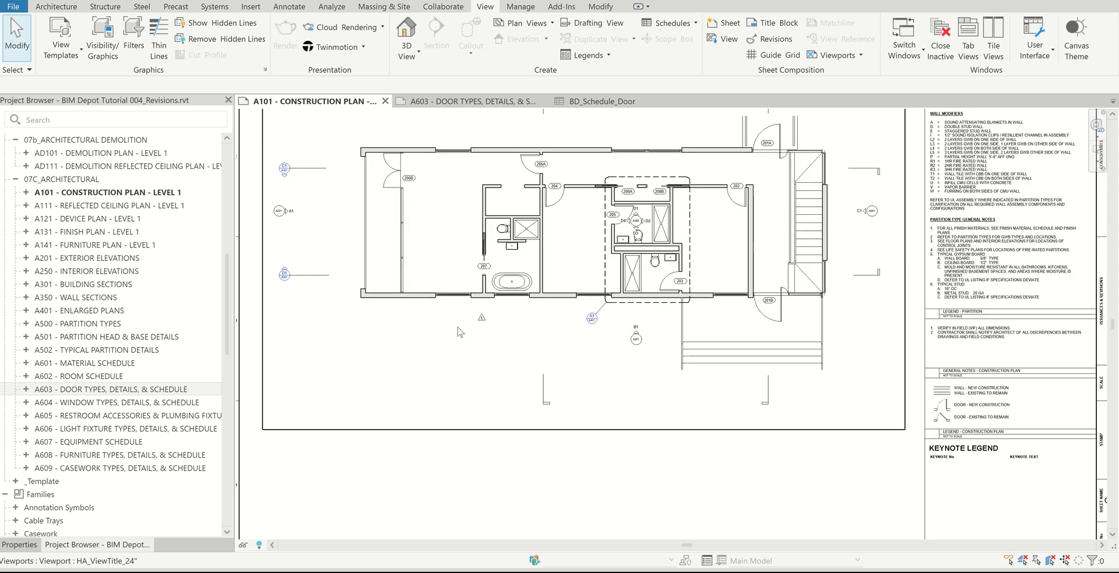
scroll(523, 370, "down", 2)
left_click(495, 103)
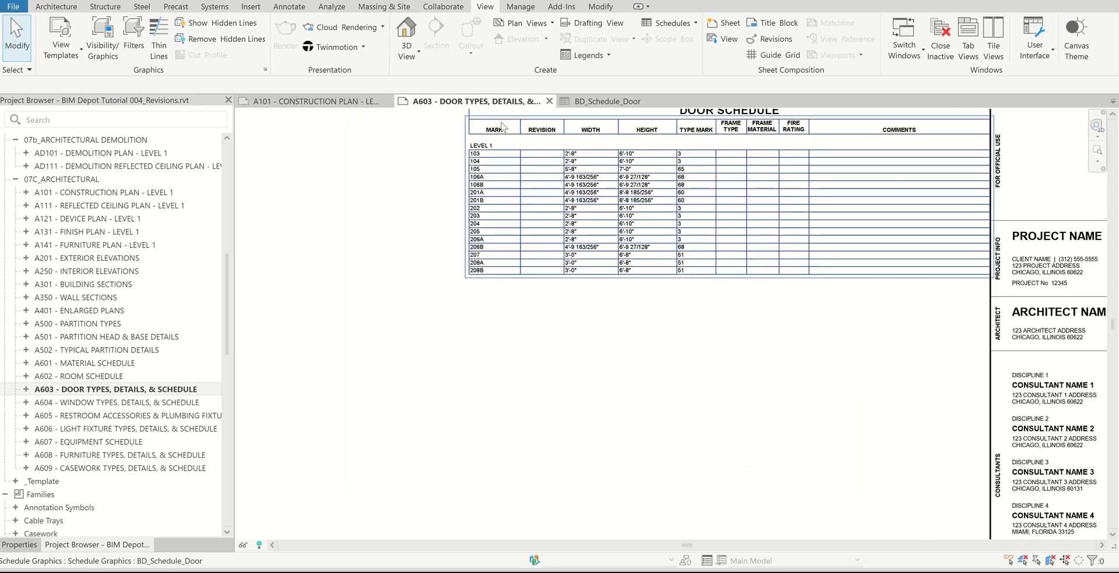
scroll(520, 243, "up", 2)
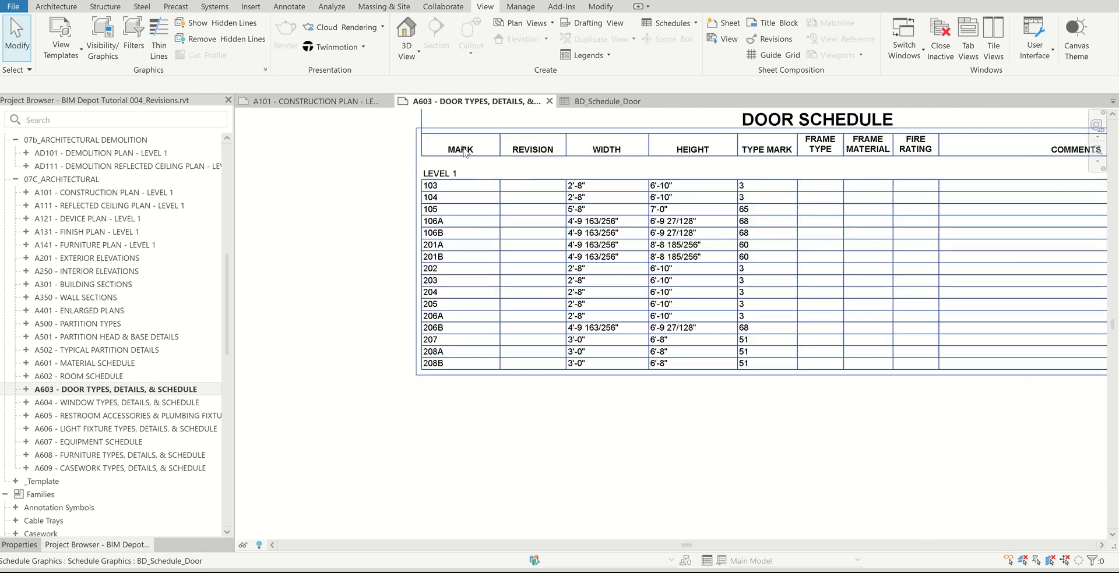
scroll(325, 369, "down", 1)
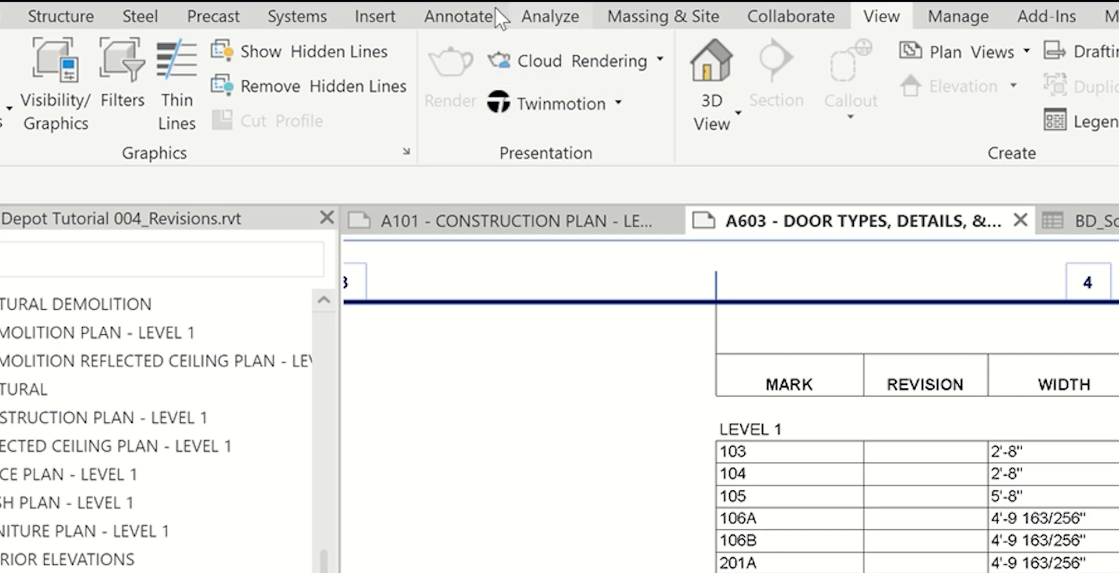
Try to start a revision cloud on sheet A603.
left_click(305, 7)
left_click(741, 55)
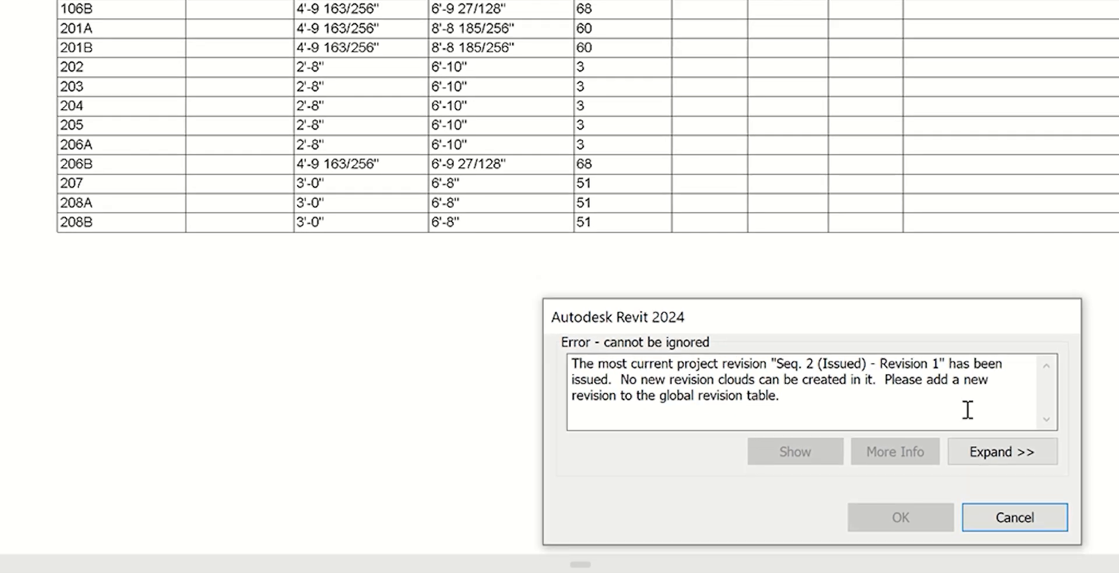
left_click(1008, 517)
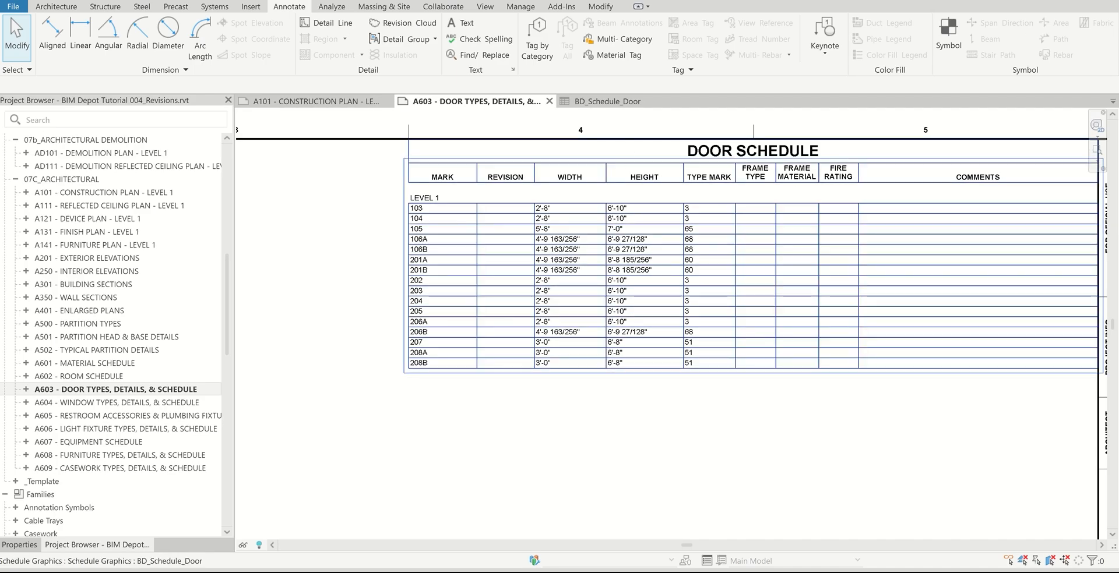
Add a revision to the project's revision list with the description Revision 2 and the date 2/14/2024.
left_click(485, 7)
left_click(768, 38)
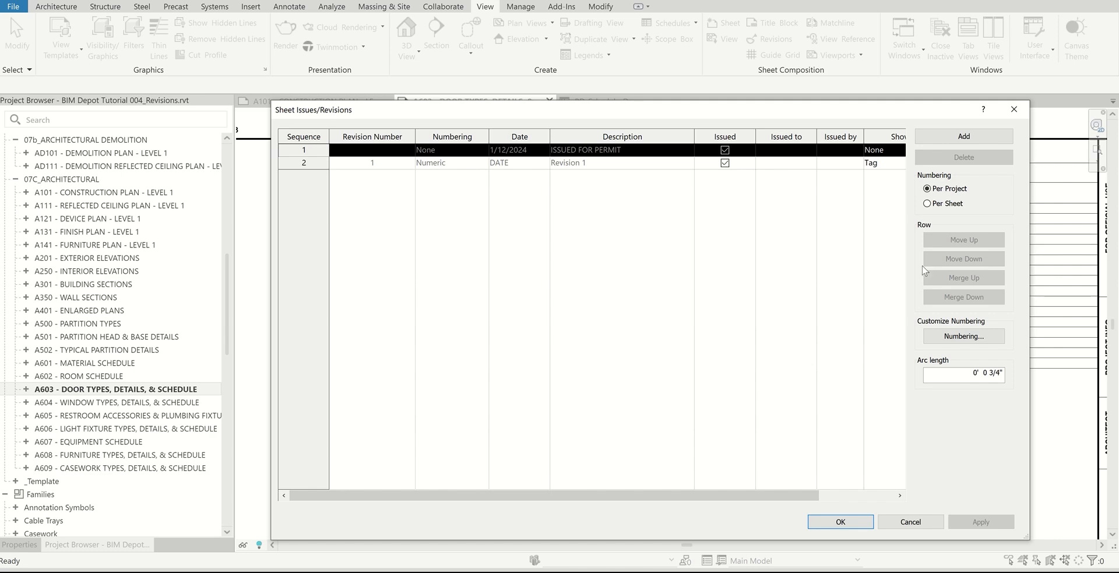
left_click(964, 135)
left_click(616, 175)
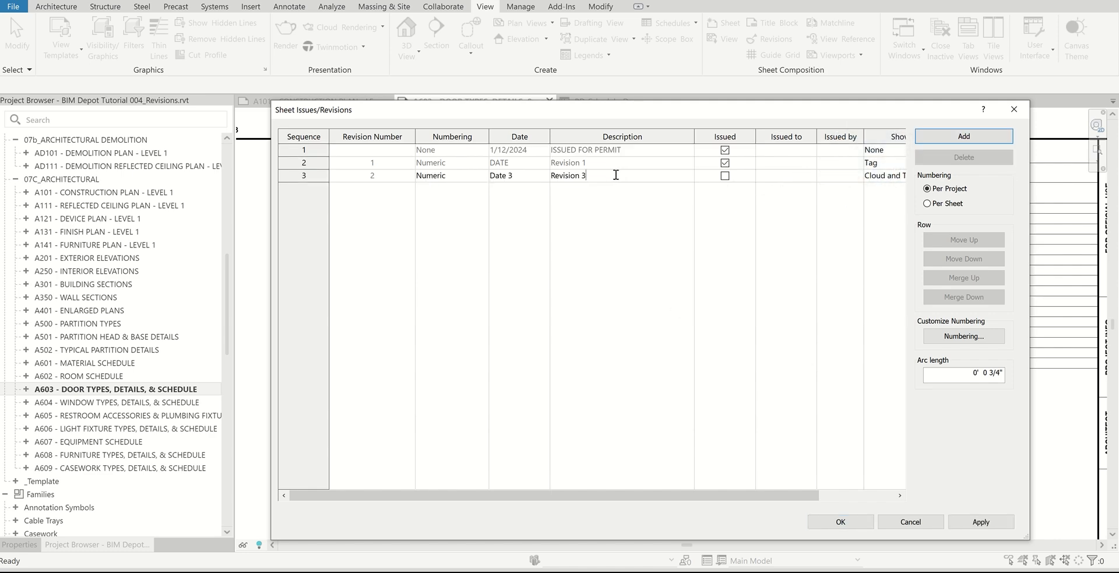
left_click(533, 175)
type("2/14/2023")
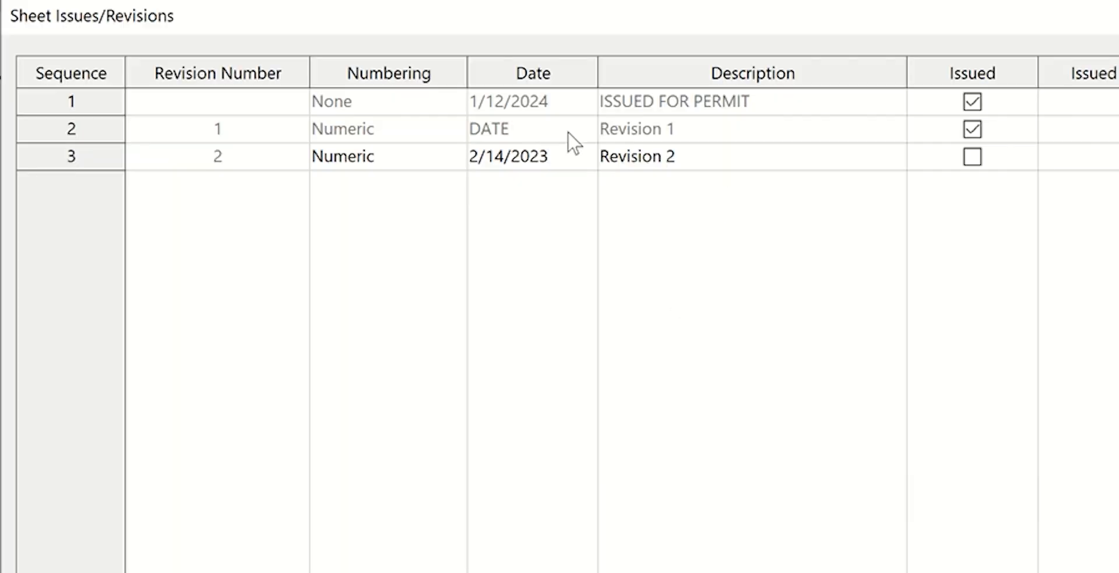
key("BackSpace")
type("4")
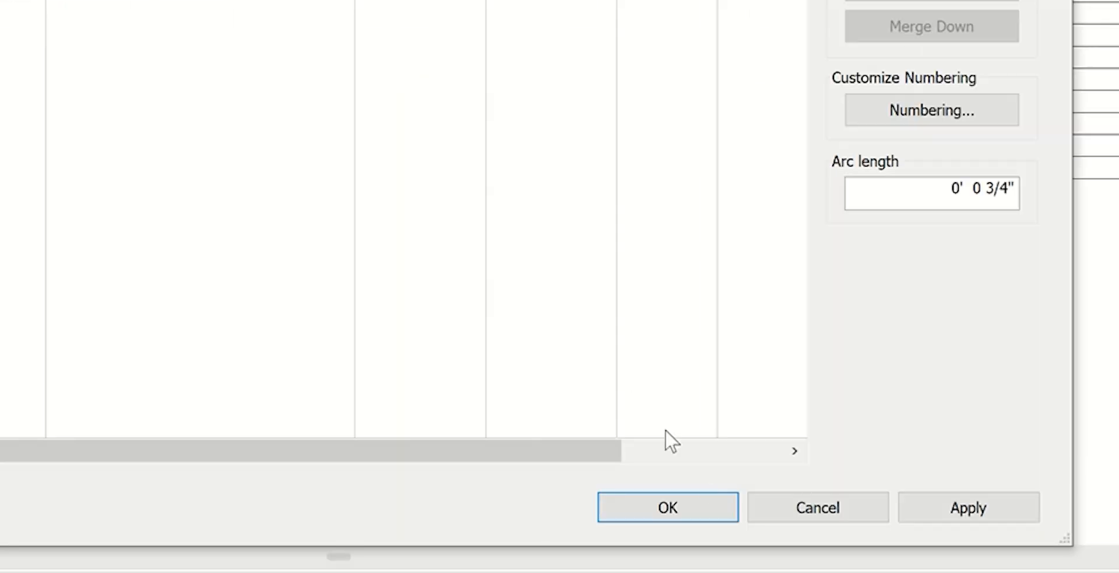
left_click(701, 516)
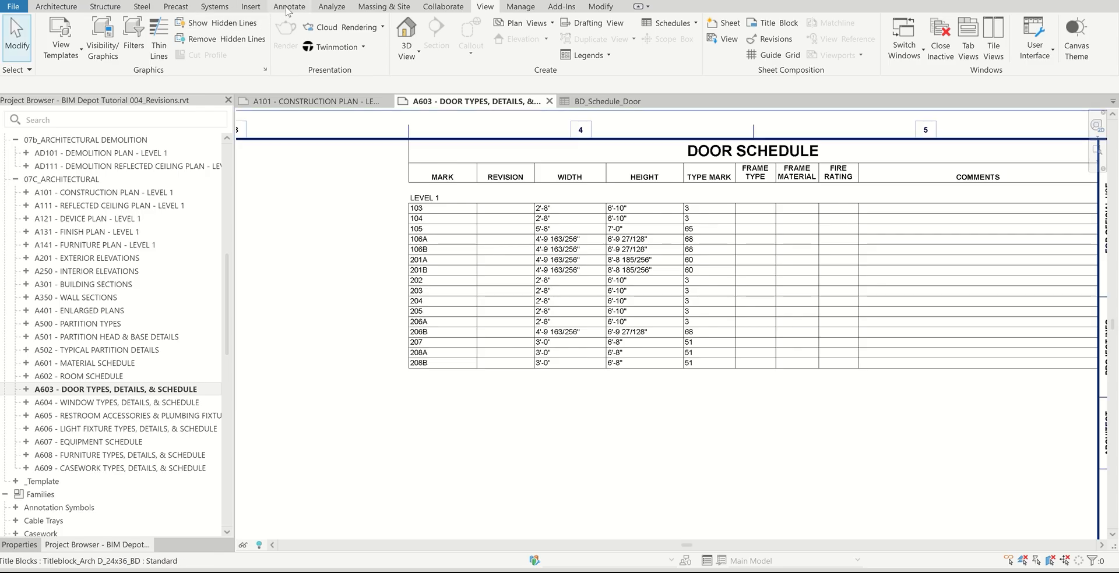
Draw a rectangular revision cloud around the rows of doors 202 to 204 in sheet A603's door schedule, from MARK to TYPE MARK.
left_click(288, 7)
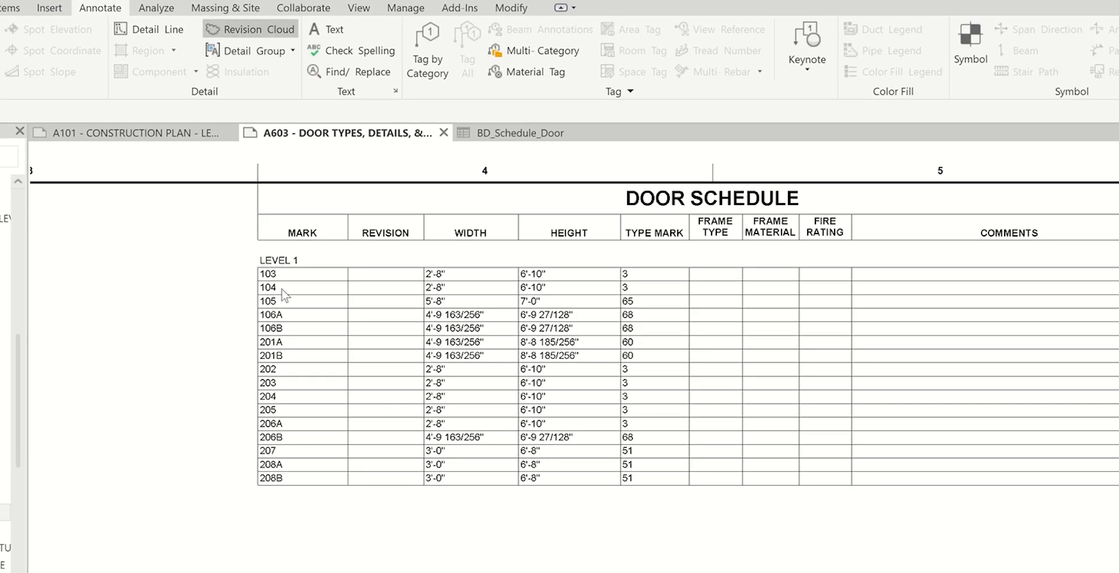
left_click(255, 374)
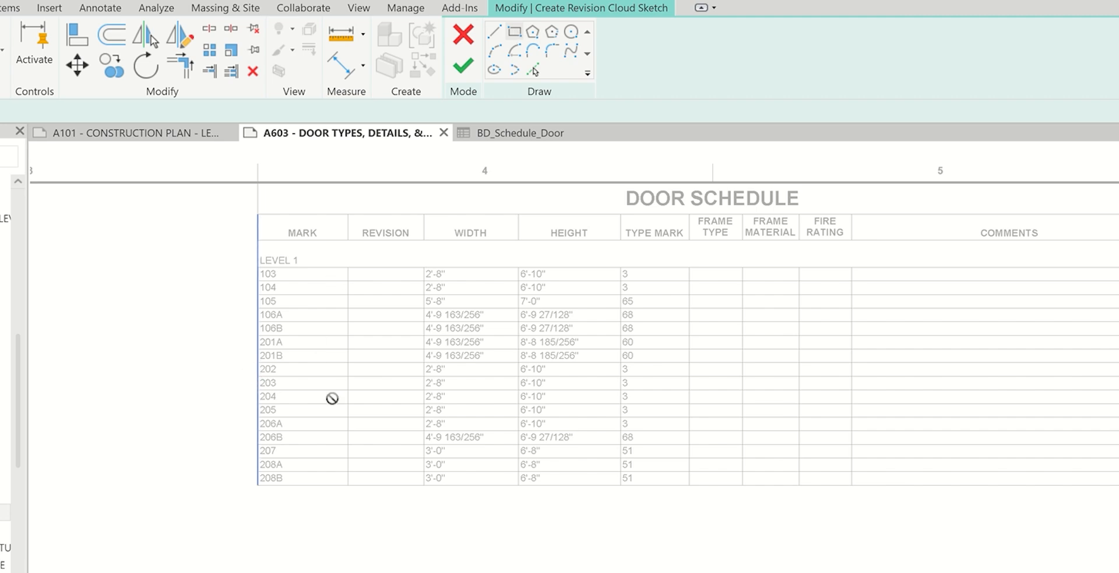
left_click(645, 395)
left_click(463, 66)
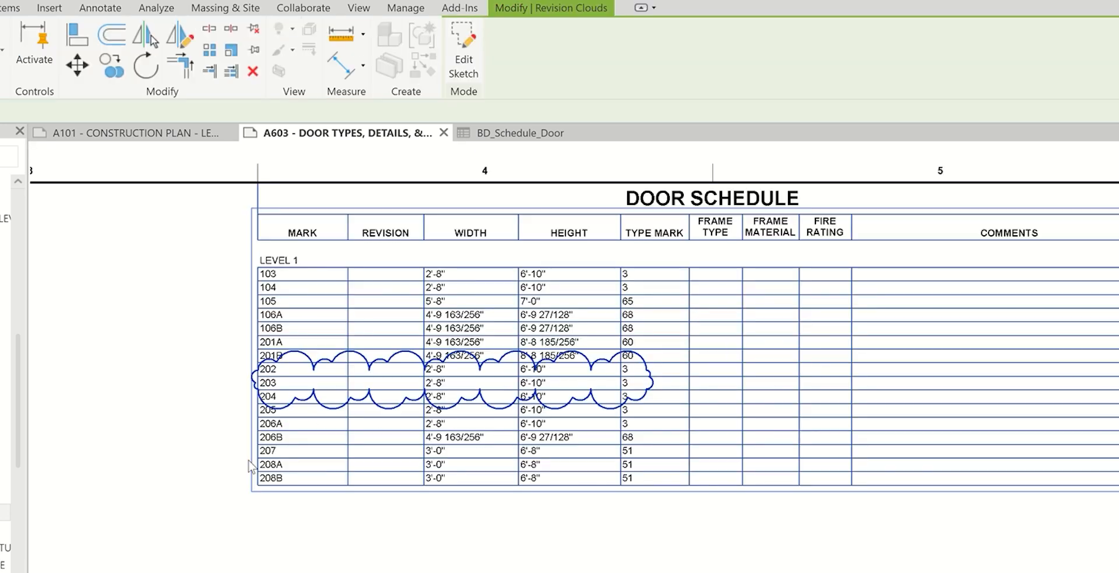
key("Escape")
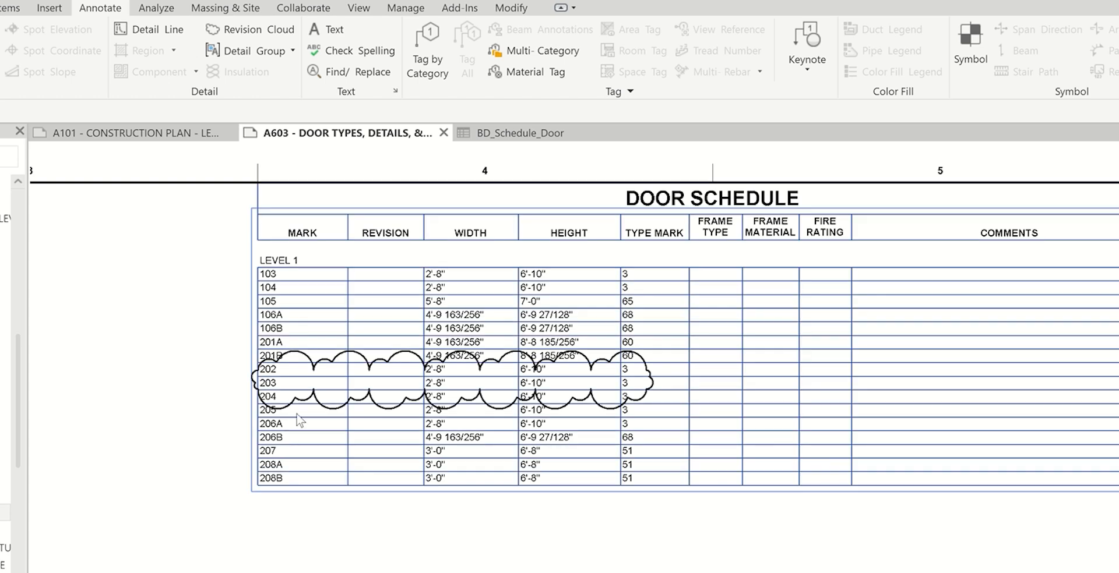
Delete the revision cloud around the rows of doors 202 to 204 in sheet A603's door schedule.
left_click(319, 406)
left_click(149, 391)
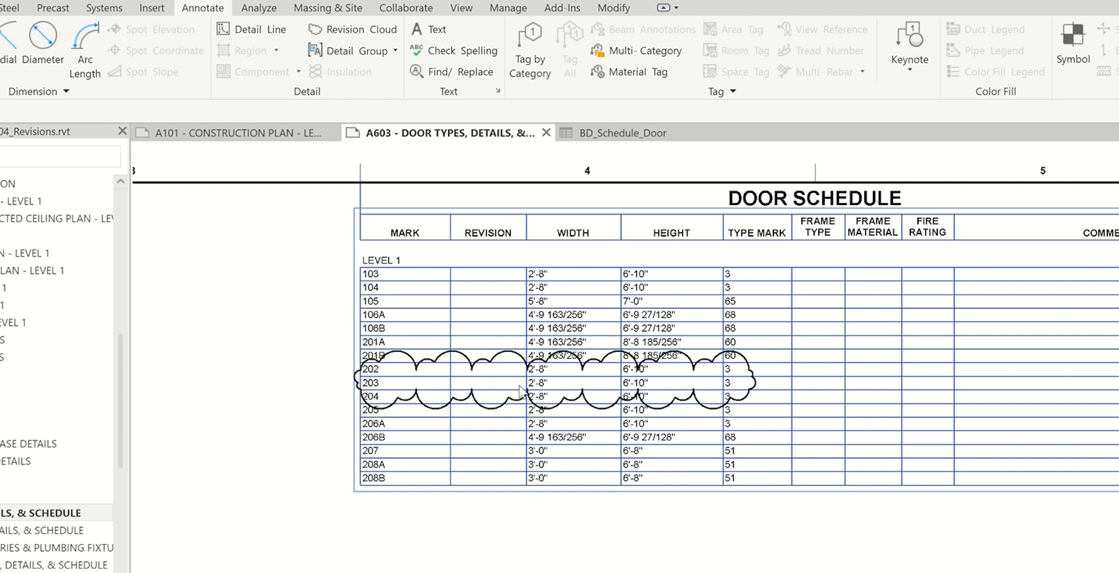
left_click(488, 375)
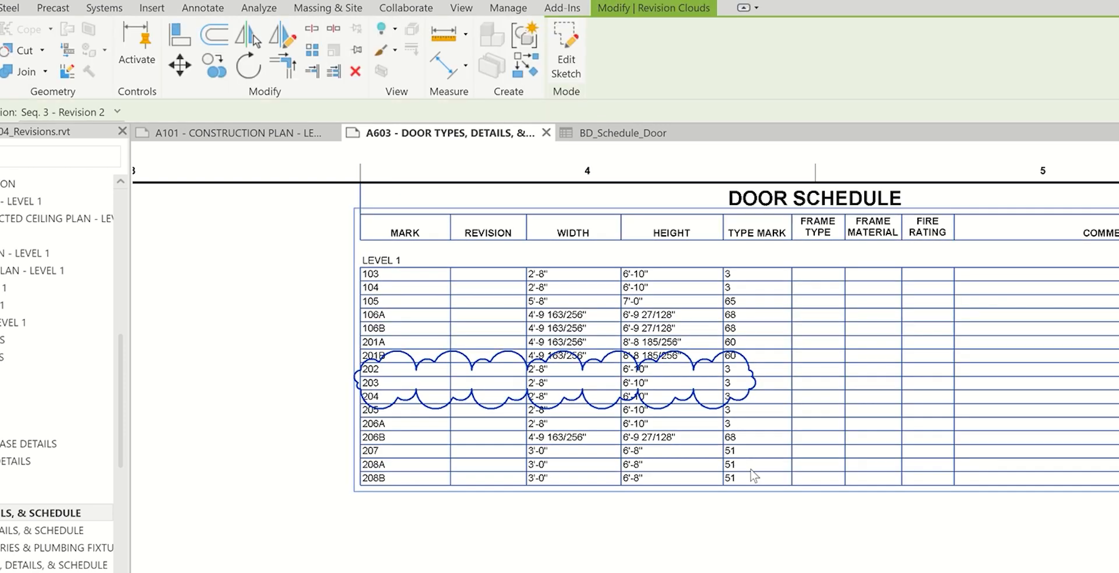
key("Delete")
Open the door schedule and set REVISION to 1 for doors 104 and 203, 1,2 for door 106A and 2 for door 206B.
double_click(479, 386)
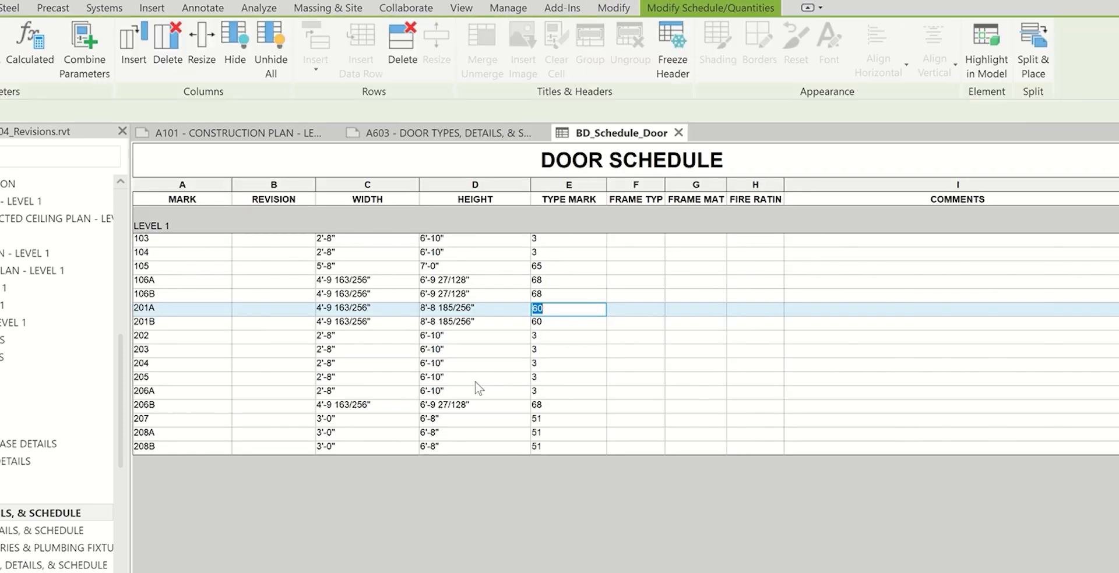
left_click(268, 448)
left_click(250, 255)
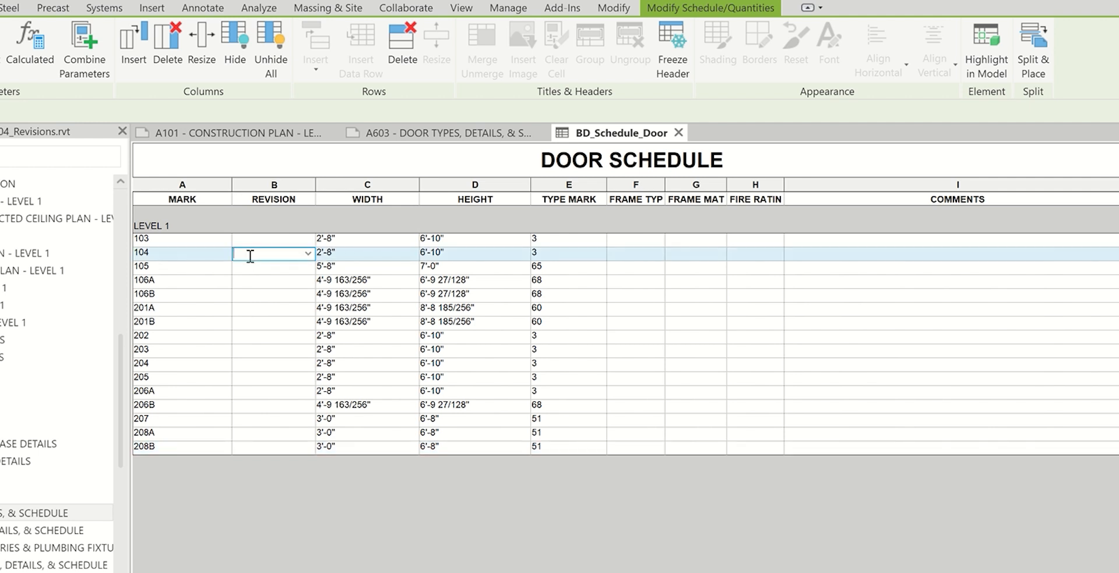
type("1")
left_click(245, 350)
type("1")
left_click(264, 407)
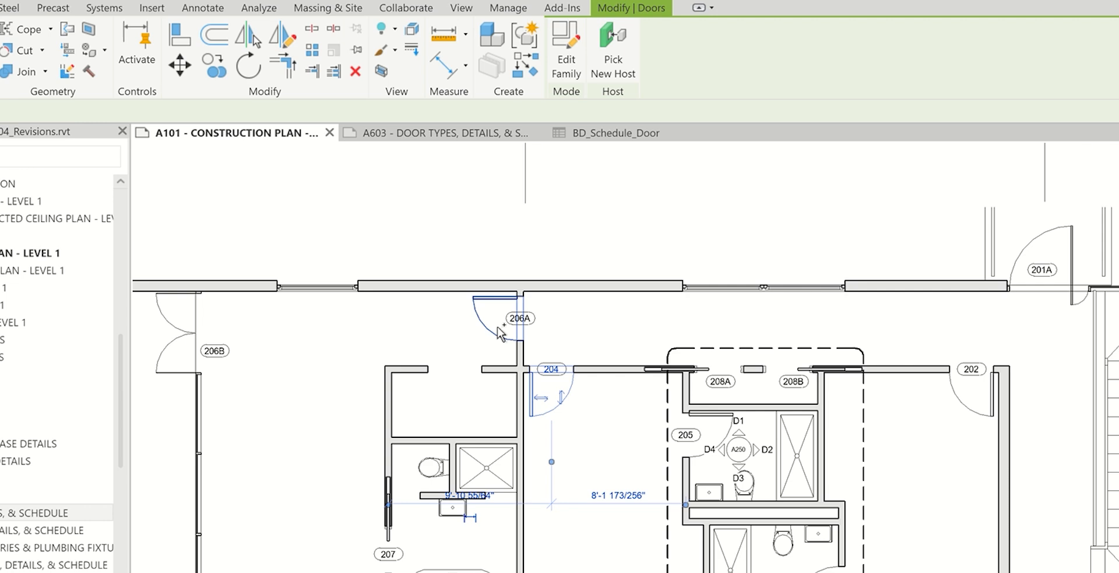
Delete doors 204 and 206A from the construction plan on sheet A101 and return to sheet A603.
left_click(500, 334, "ctrl")
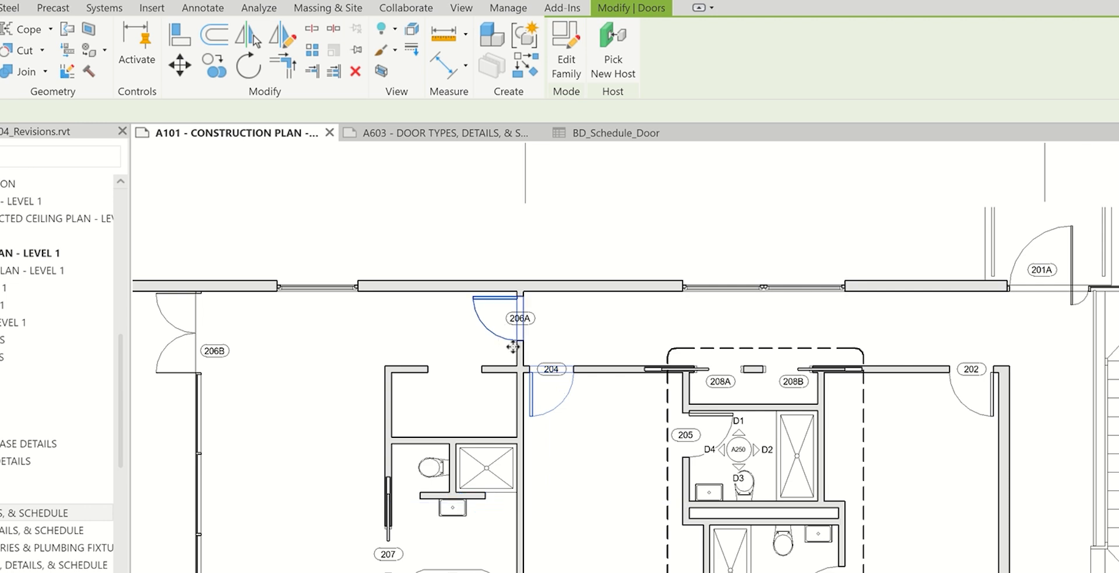
left_click(420, 391)
left_click(481, 137)
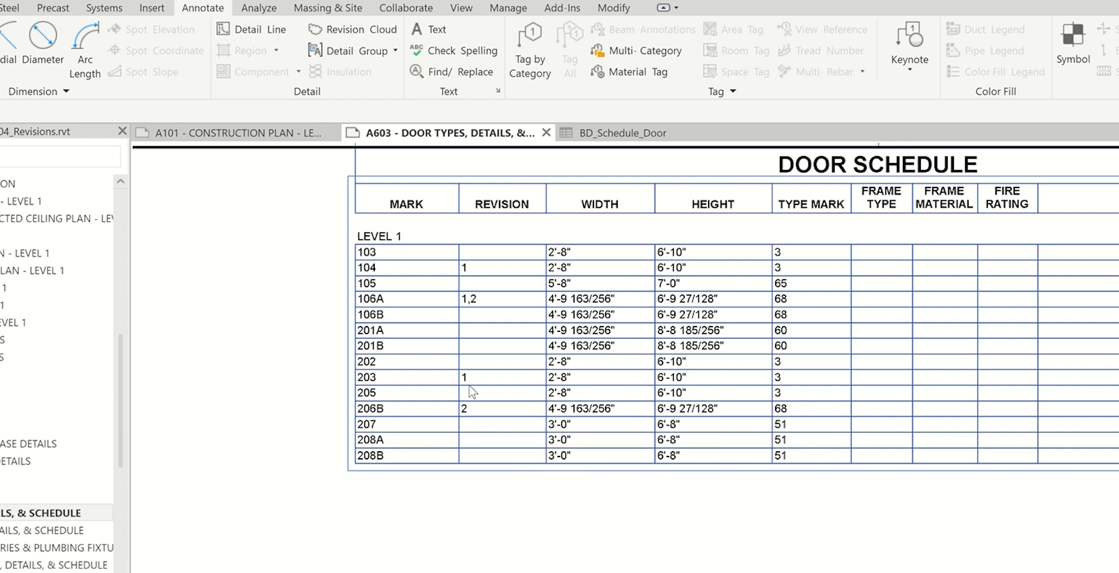
Draw a rectangular revision cloud around the rows of doors 106B to 202 in sheet A603's door schedule, extending past MARK and TYPE MARK.
scroll(343, 450, "down", 1)
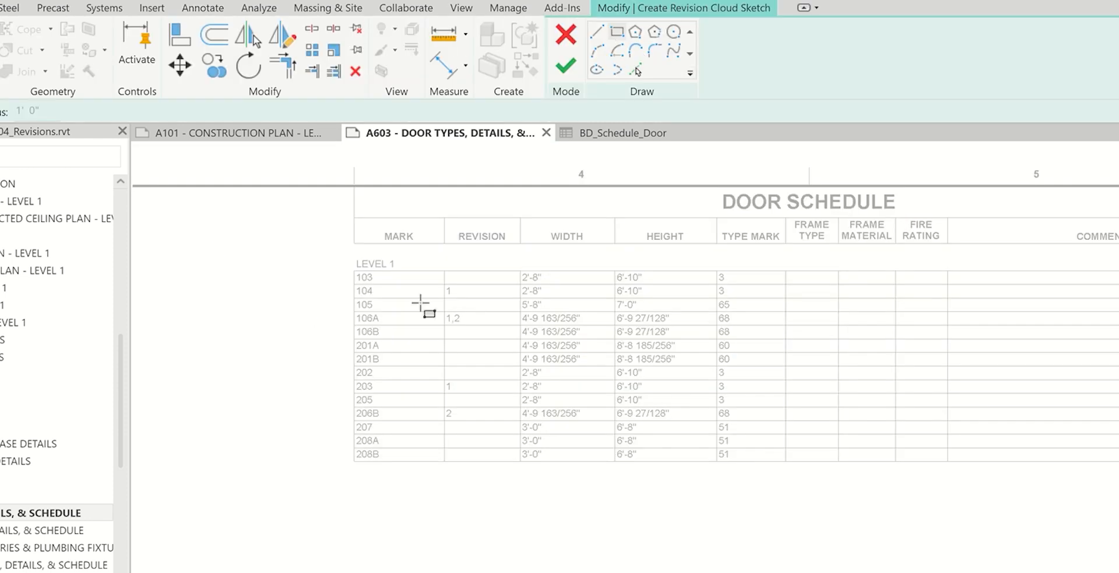
left_click(327, 330)
left_click(806, 373)
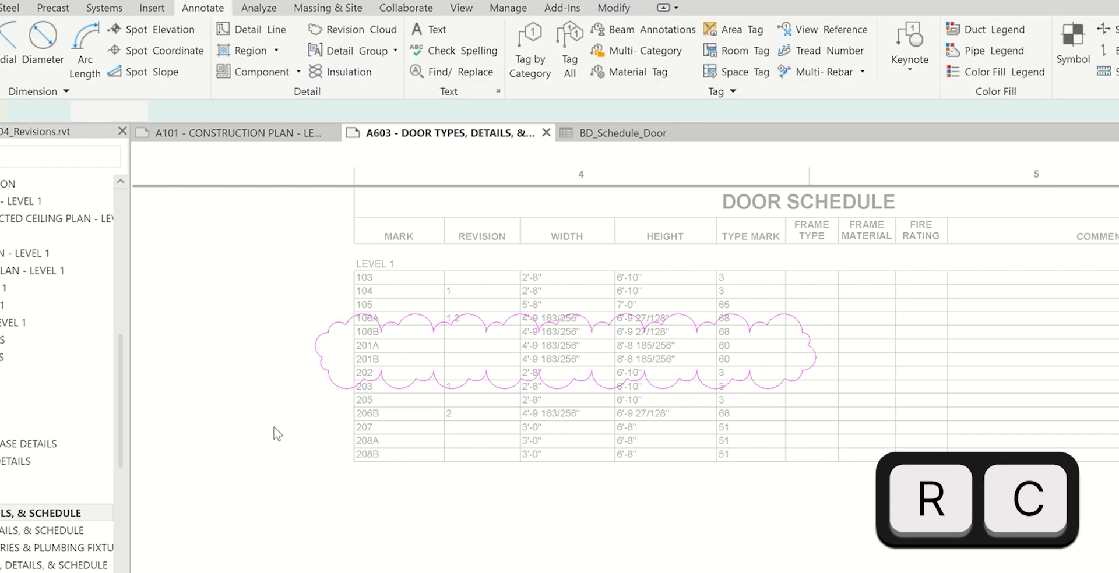
left_click(292, 454)
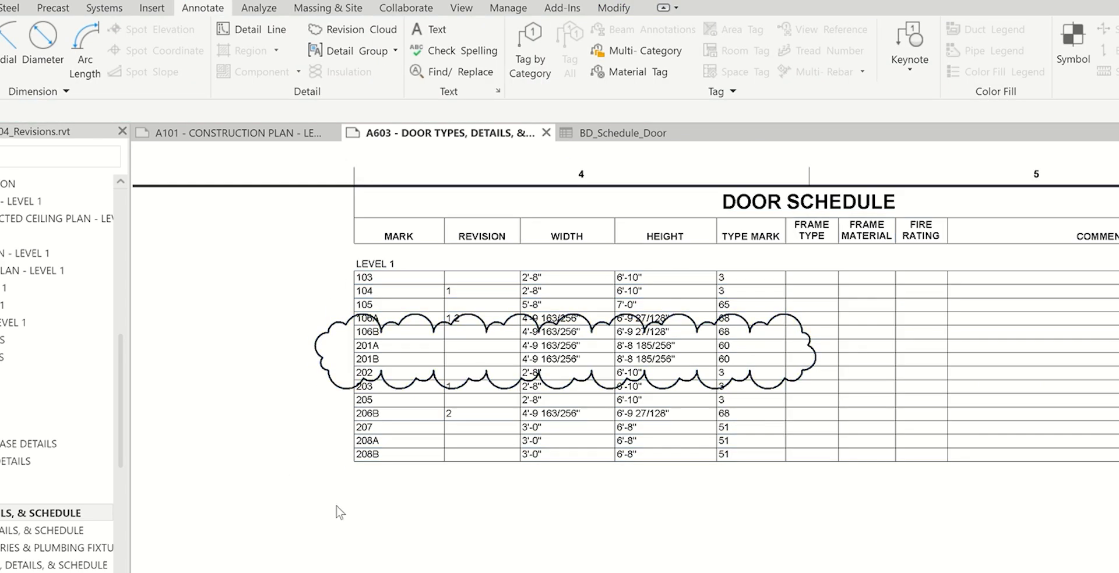
Delete the revision cloud around the rows of doors 106B to 202 in the door schedule.
left_click(316, 332)
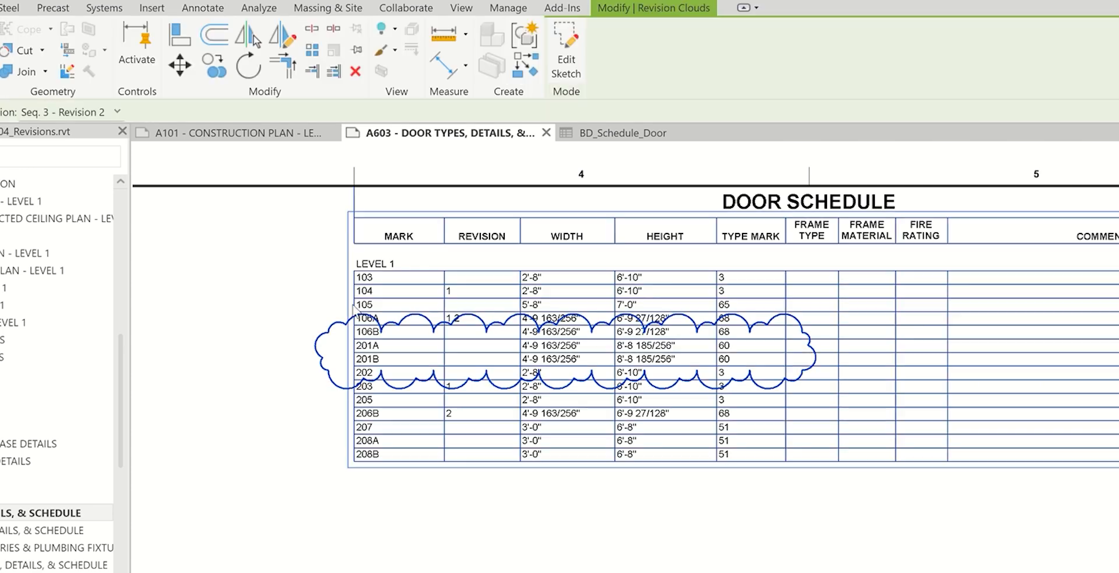
left_click(253, 376)
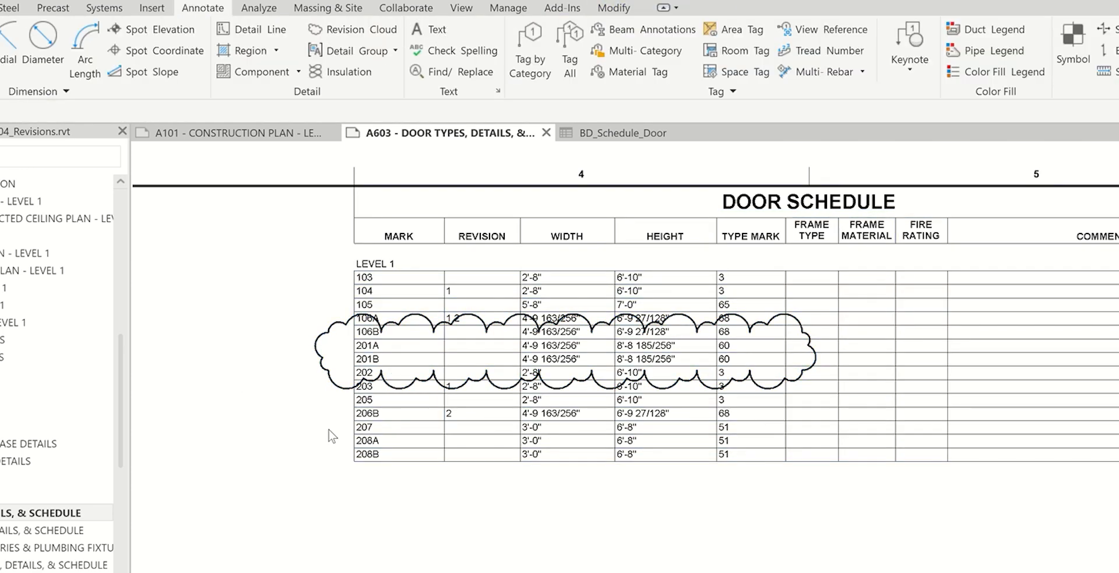
left_click(314, 358)
key("Delete")
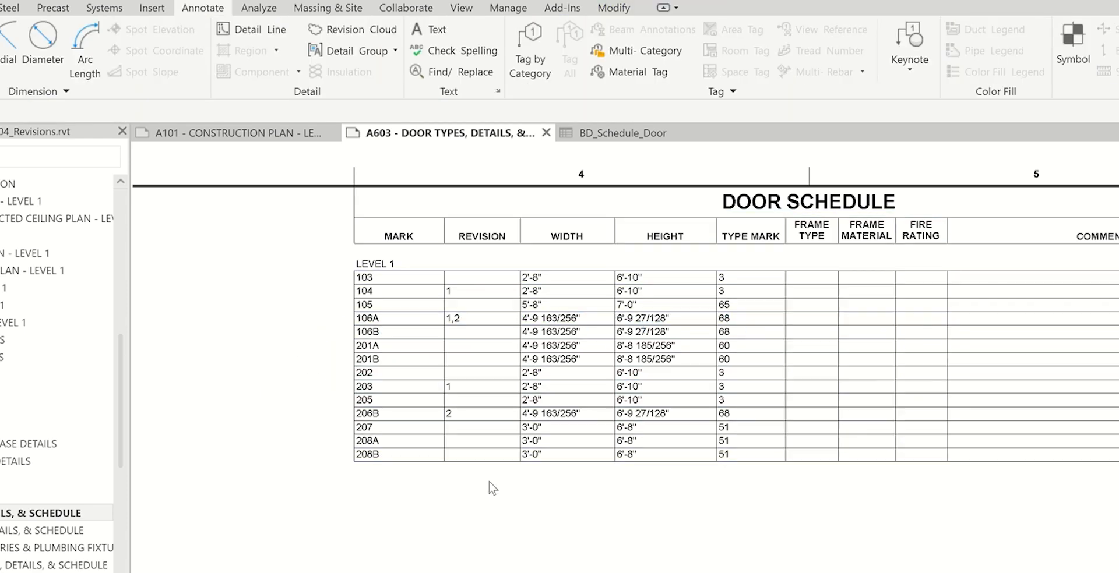
scroll(473, 553, "down", 2)
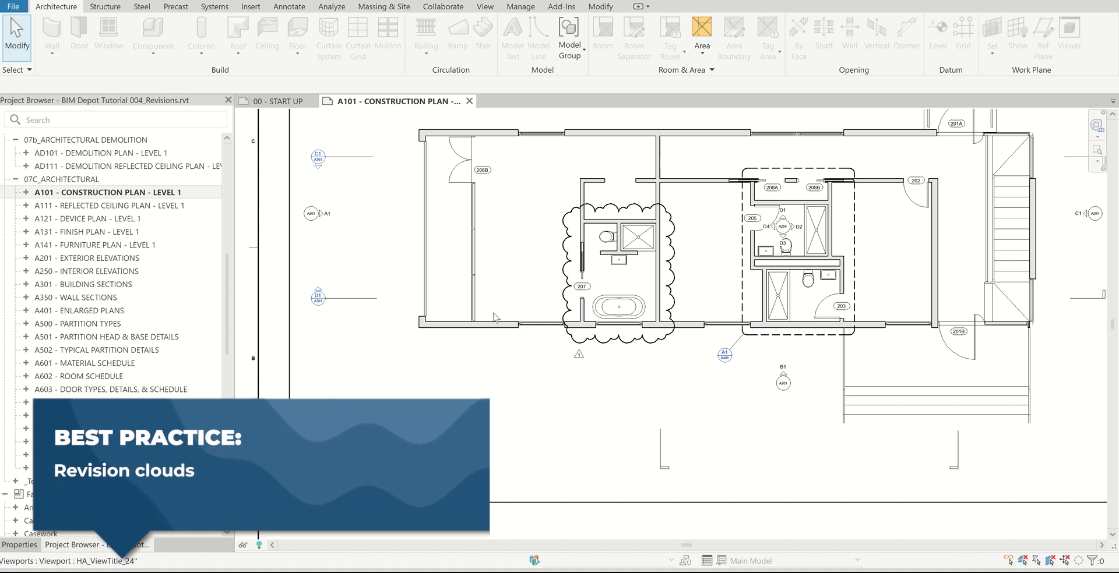
Try moving the plan viewport upward on sheet A101 to test its link to the revision cloud around door 207's bathroom.
left_click(564, 291)
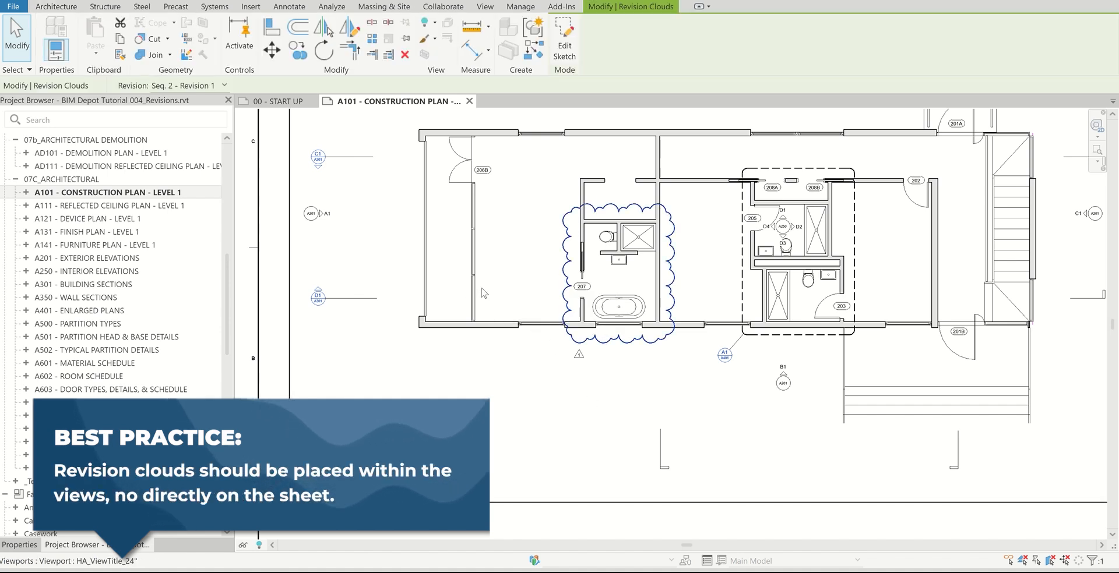
left_click(632, 313)
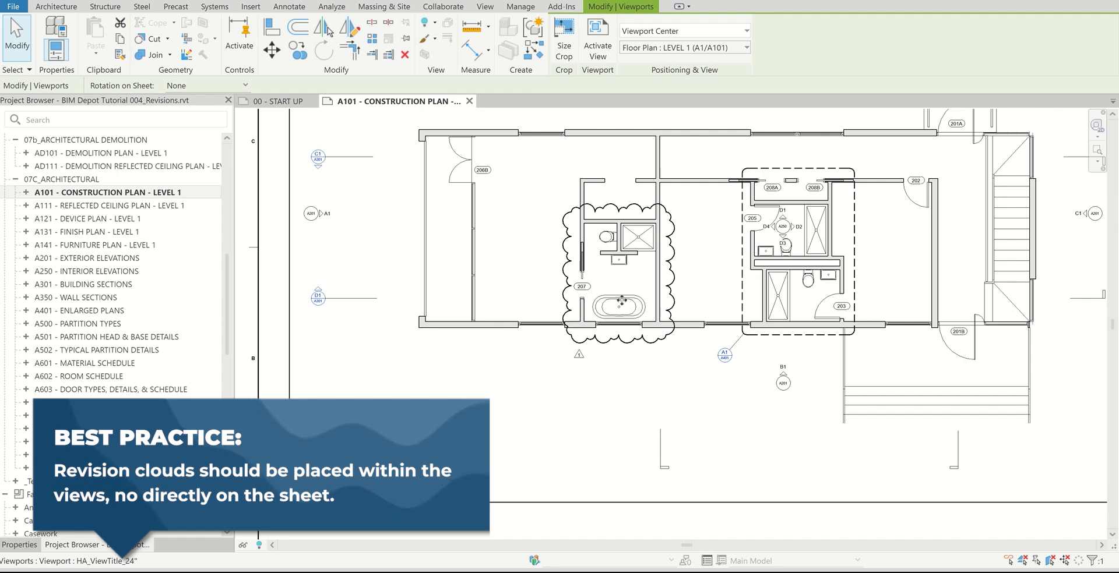
scroll(632, 314, "down", 2)
scroll(582, 361, "down", 4)
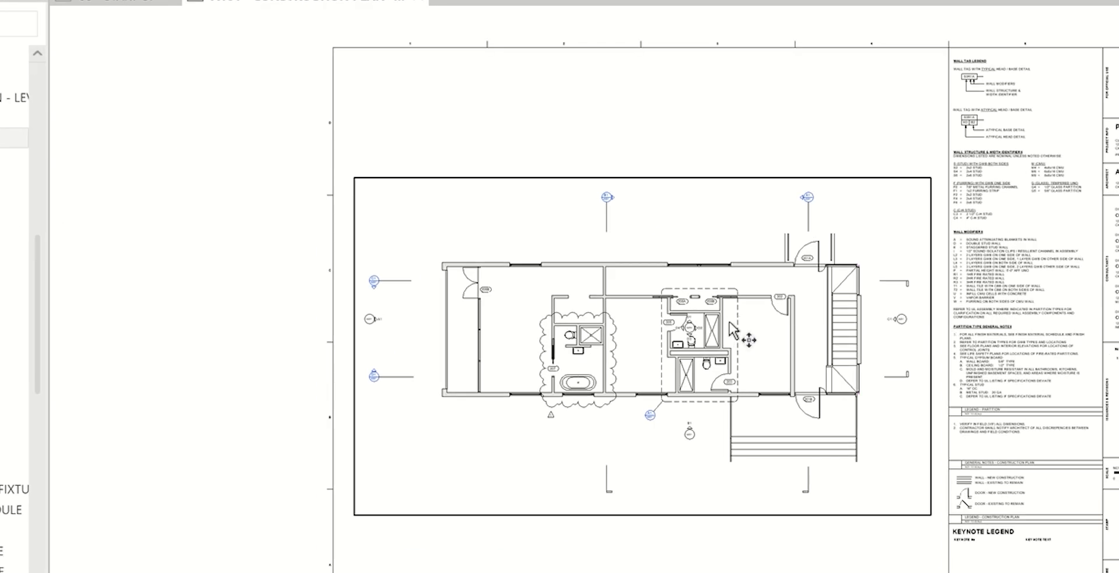
left_click_drag(729, 323, 724, 195)
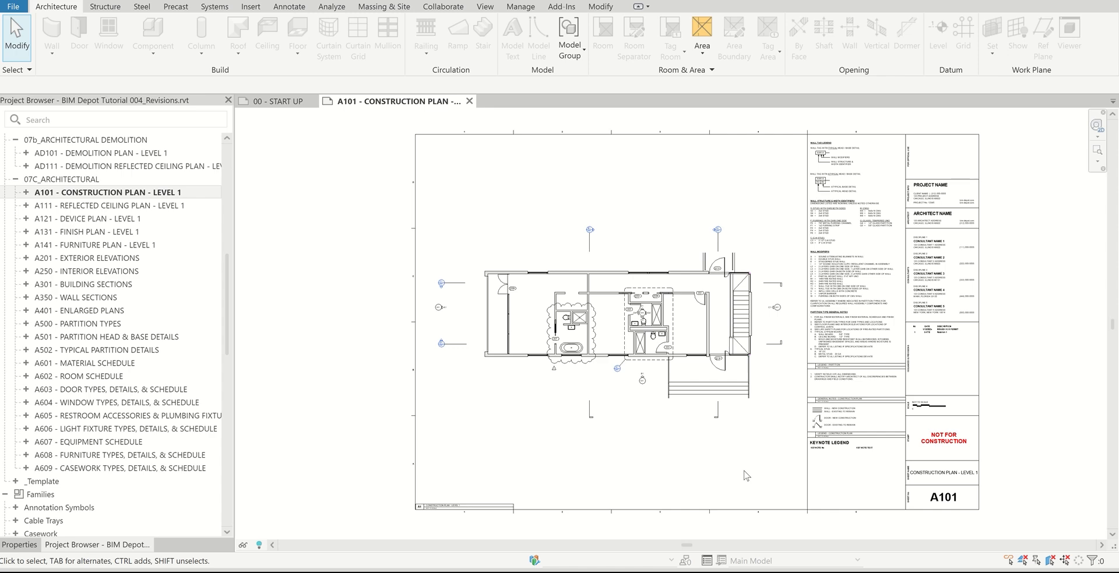
Delete the revision cloud placed directly on sheet A101 around the bathroom at door 207.
scroll(744, 472, "up", 2)
left_click(476, 287)
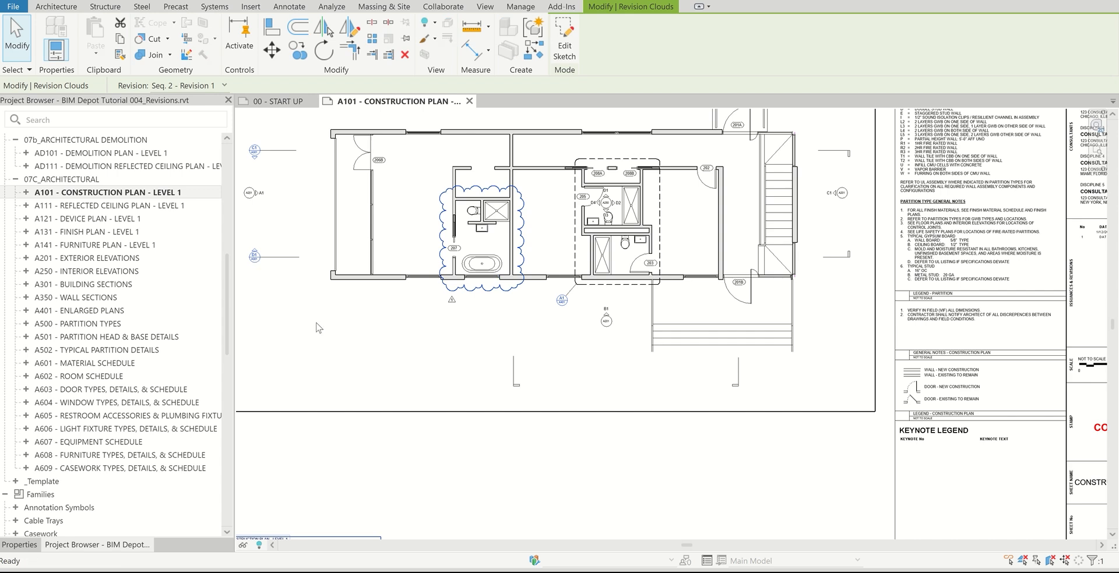
key("Delete")
Activate the plan view on sheet A101 and draw a rectangular revision cloud inside it around the bathroom at door 207.
double_click(473, 254)
scroll(354, 163, "up", 3)
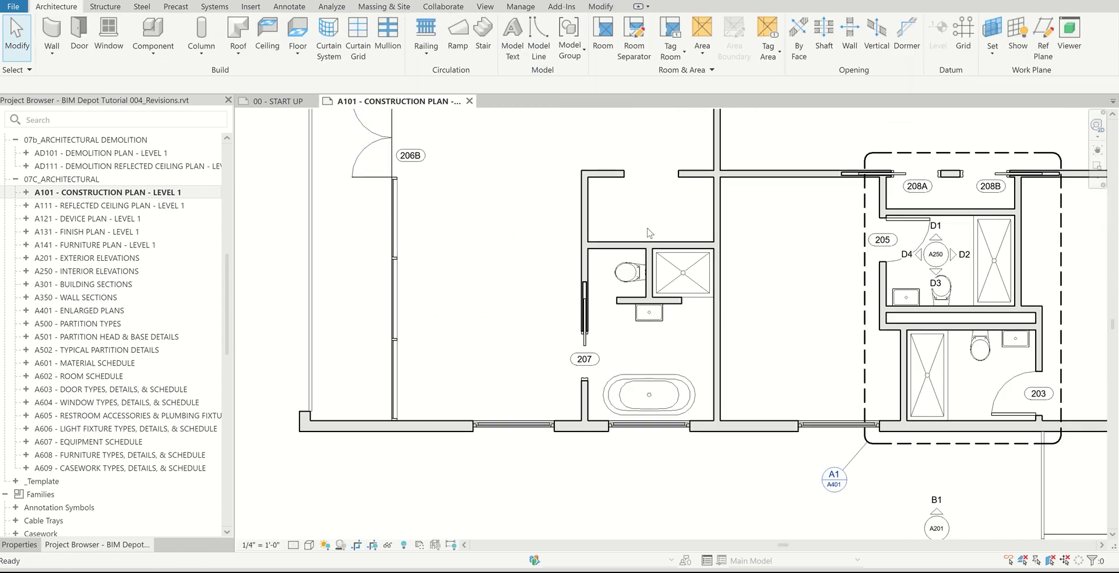
key("r")
key("c")
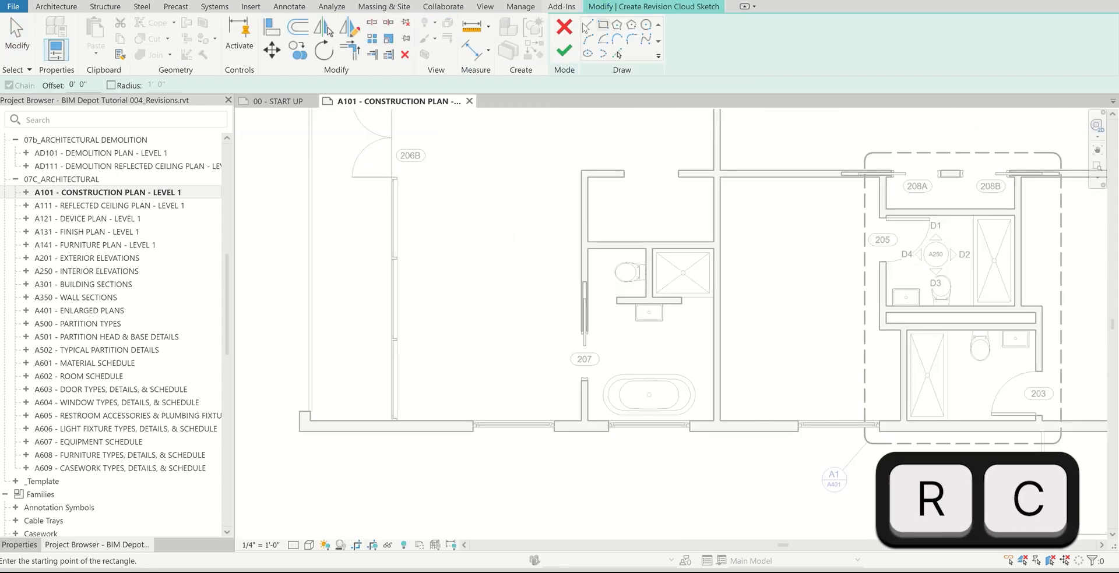
left_click(736, 233)
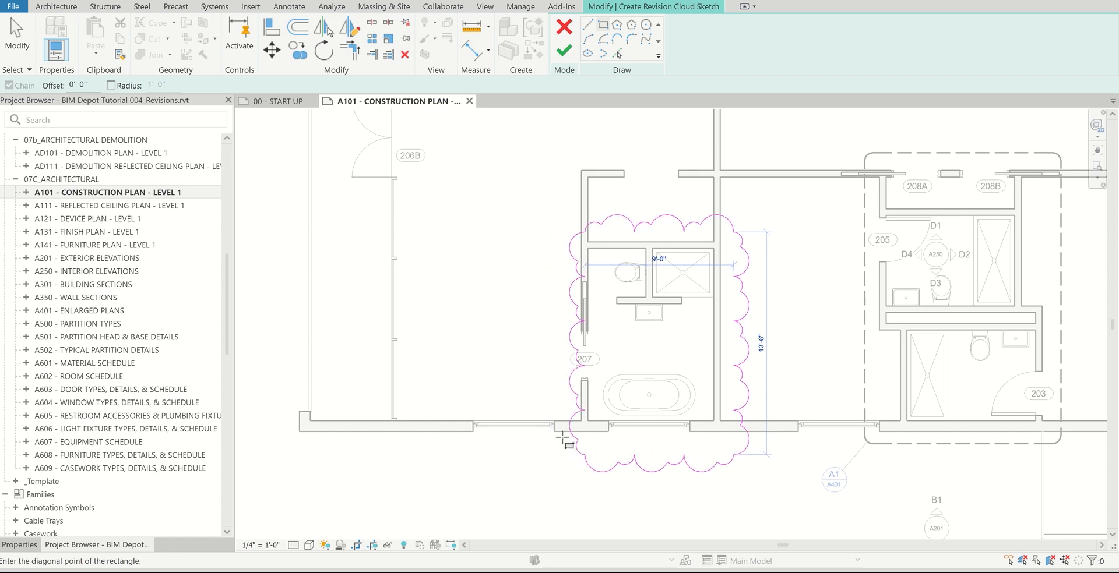
left_click(568, 446)
left_click(564, 51)
left_click(671, 444)
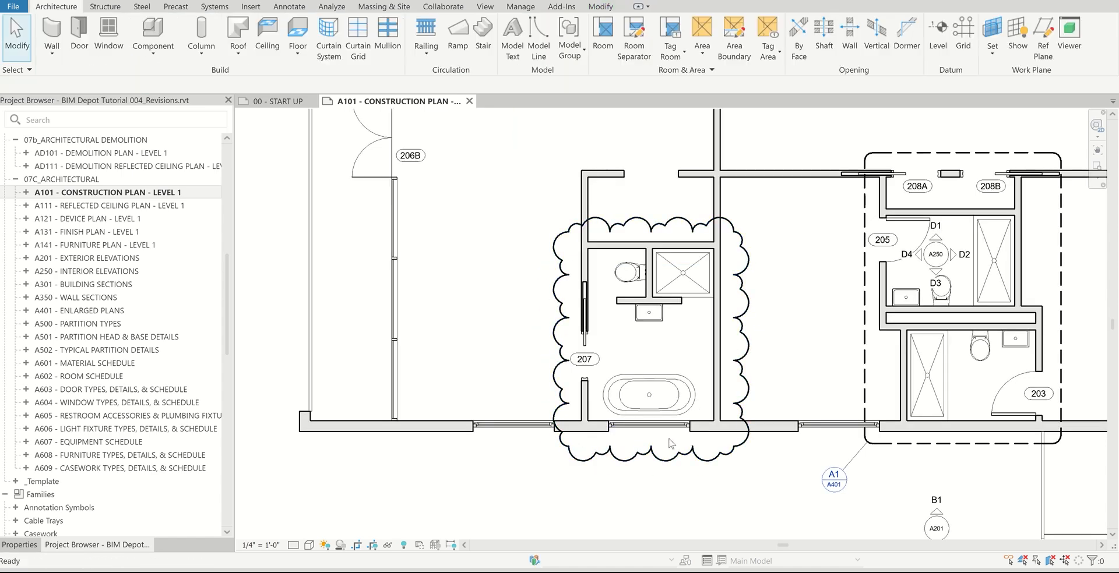
Tag the new revision cloud without a leader just below its lower edge, and deactivate the plan view.
key("t")
key("g")
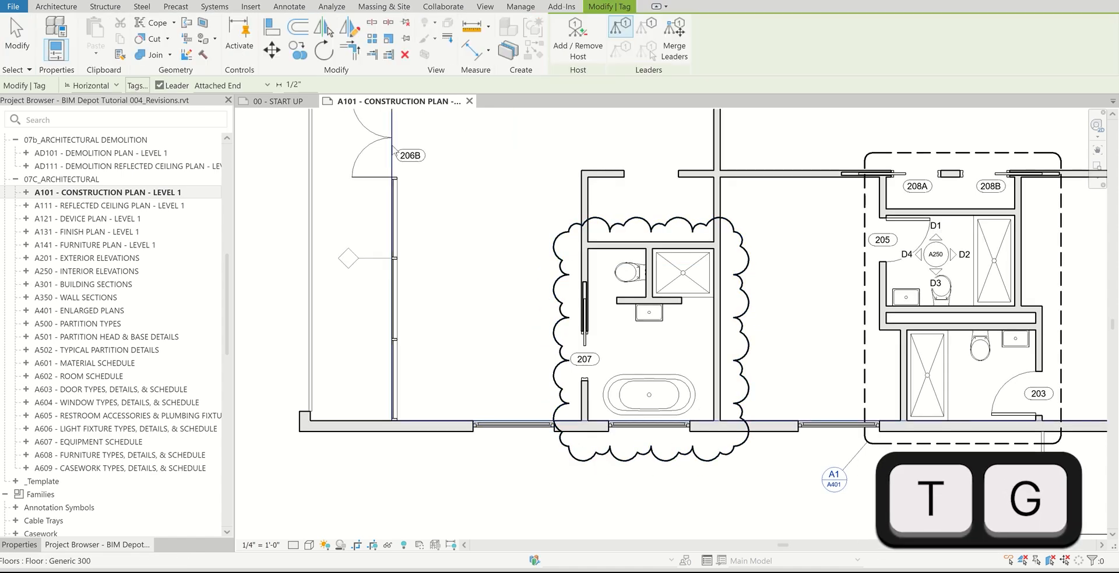
left_click(158, 85)
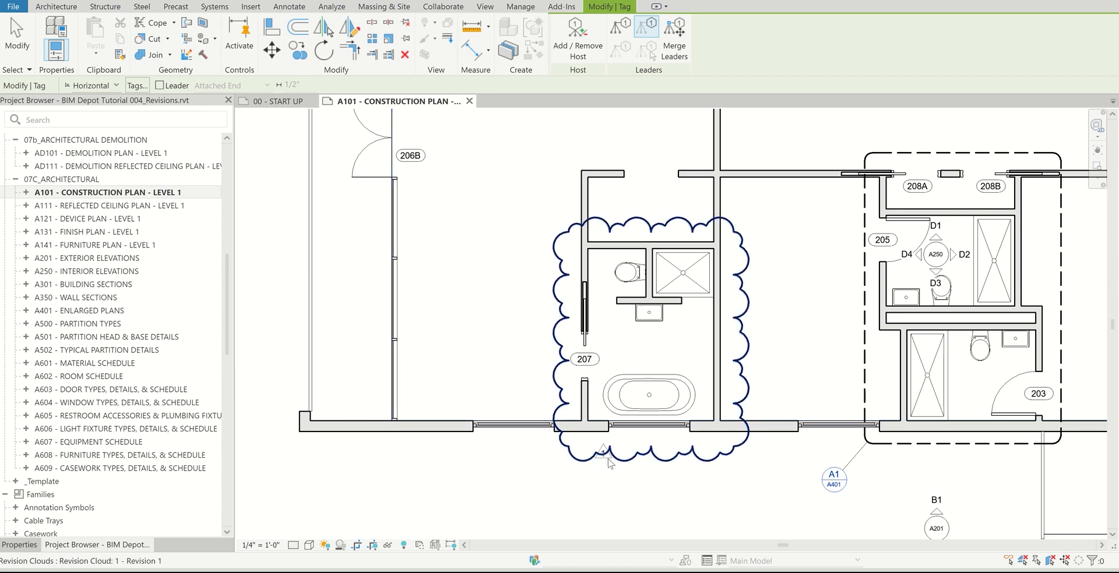
key("Escape")
scroll(595, 472, "down", 5)
right_click(283, 254)
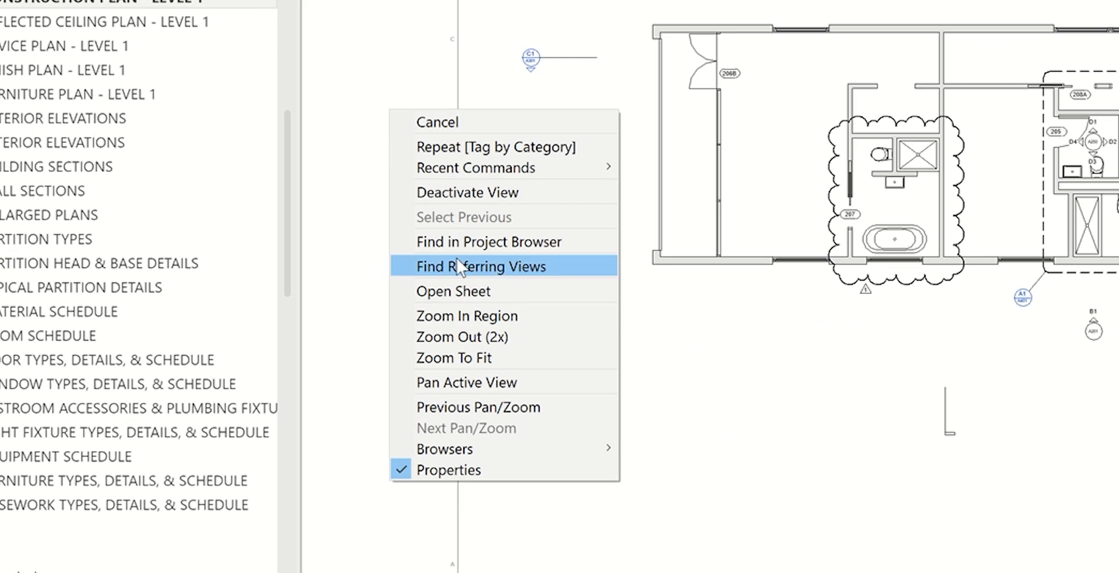
left_click(464, 194)
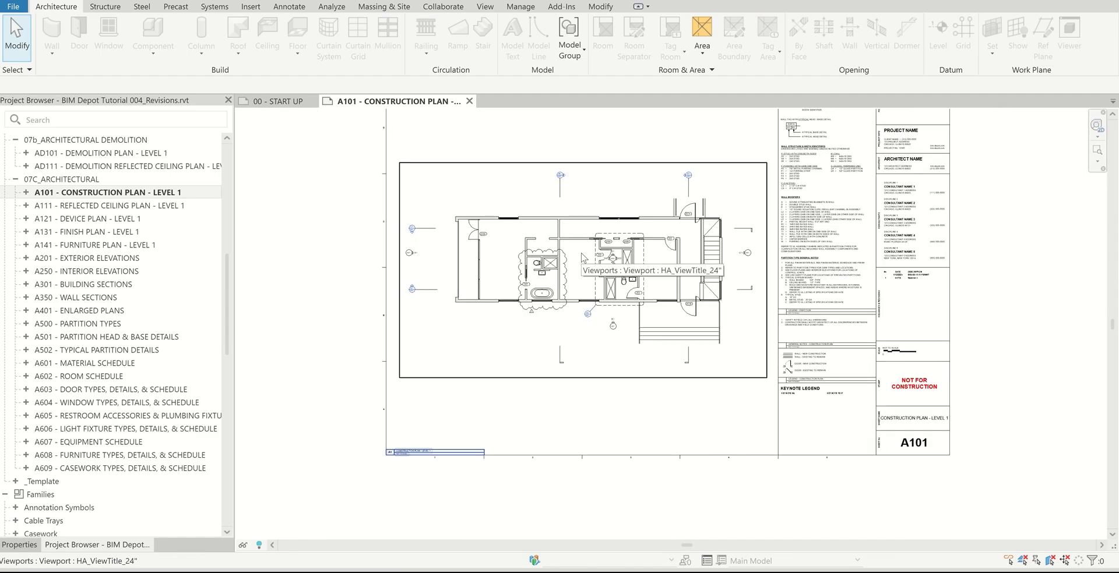
Try moving the plan viewport on sheet A101 to test whether the cloud and tag travel with it, and undo the move.
left_click(639, 438)
key("Escape")
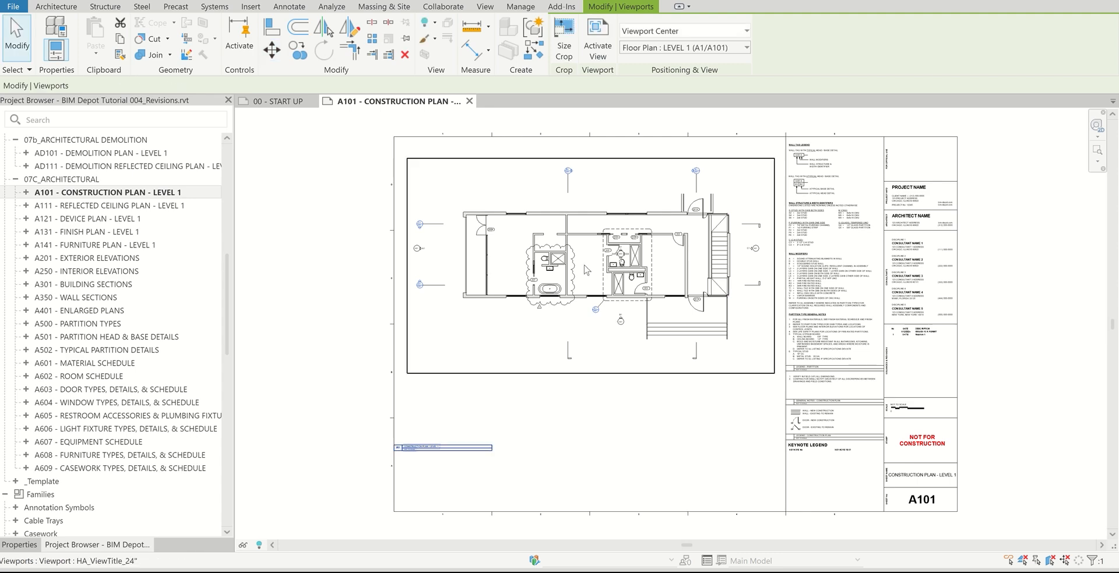
key("Escape")
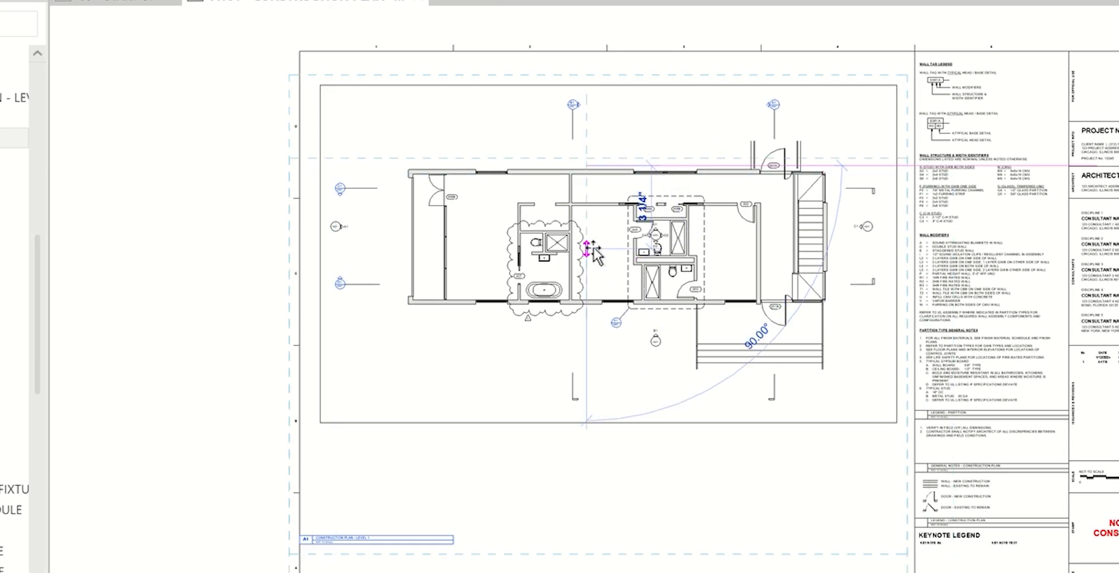
left_click(593, 249)
left_click(498, 516)
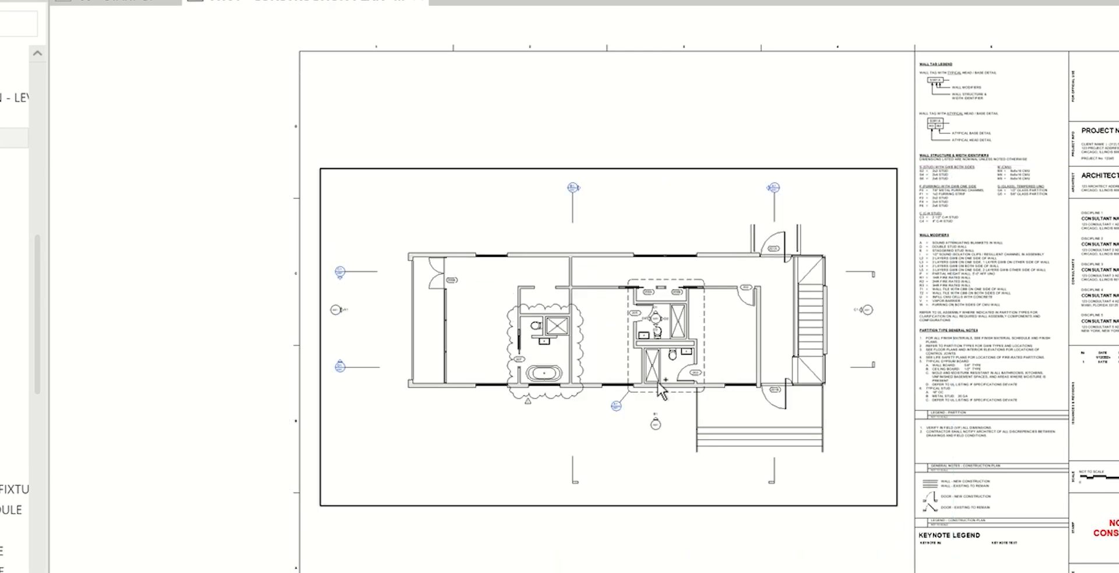
key("ctrl+z")
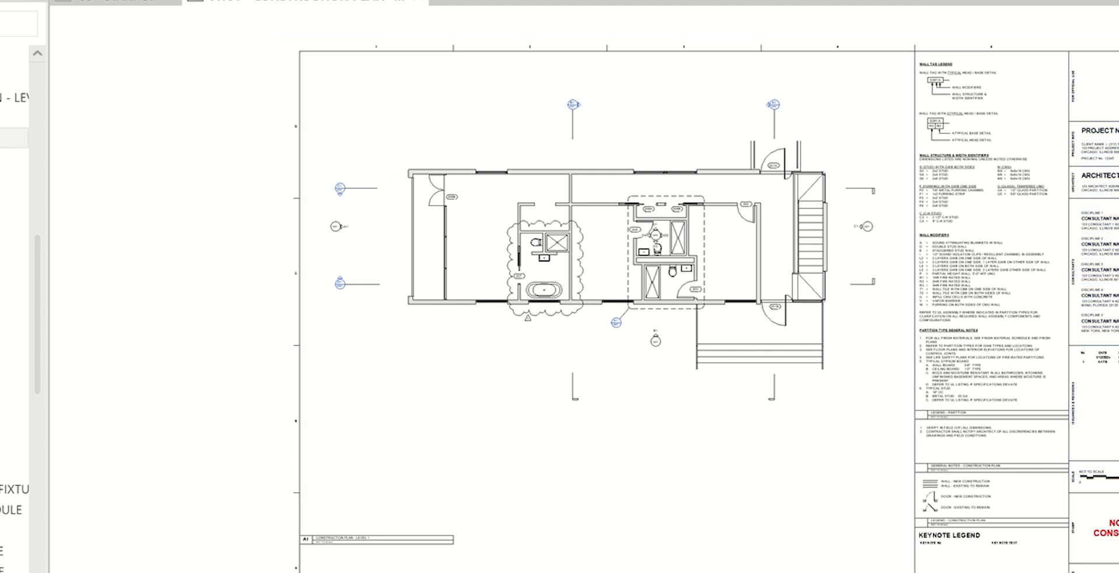
key("ctrl+y")
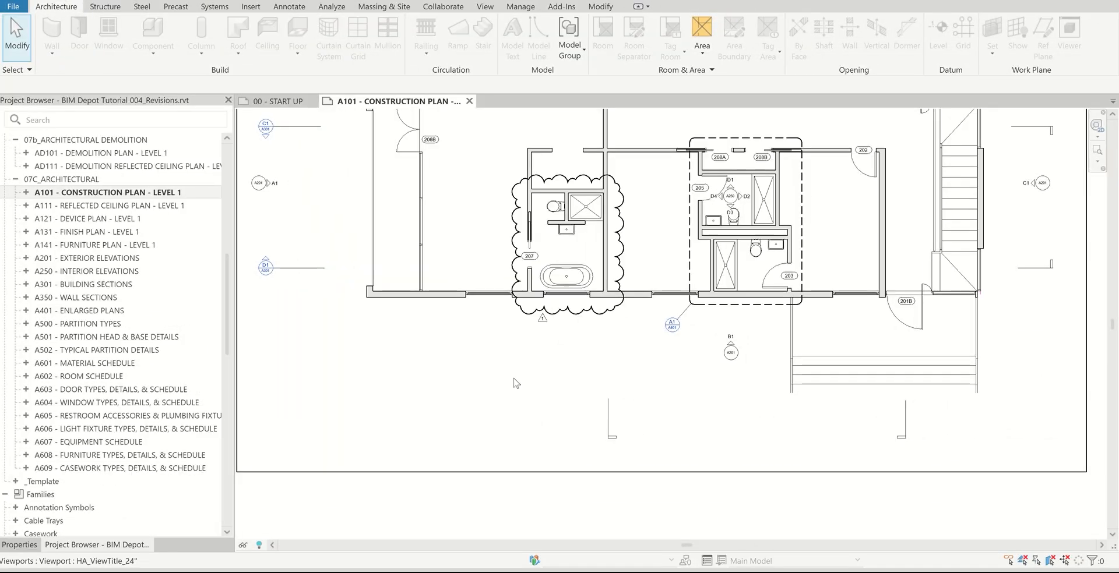
Open the project's sheet issues and revisions settings.
scroll(518, 408, "down", 1)
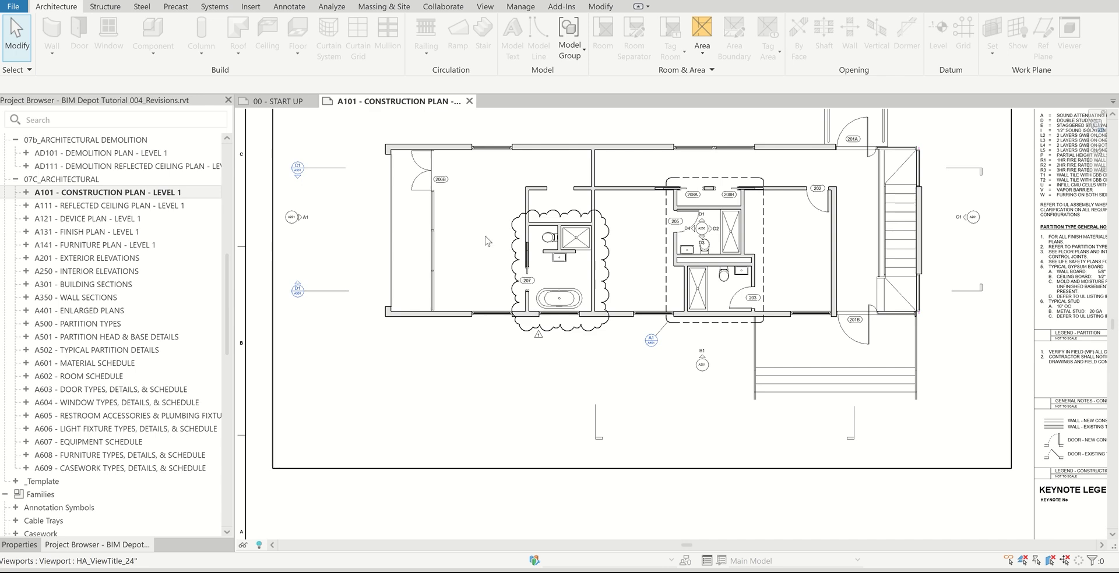
scroll(487, 242, "up", 2)
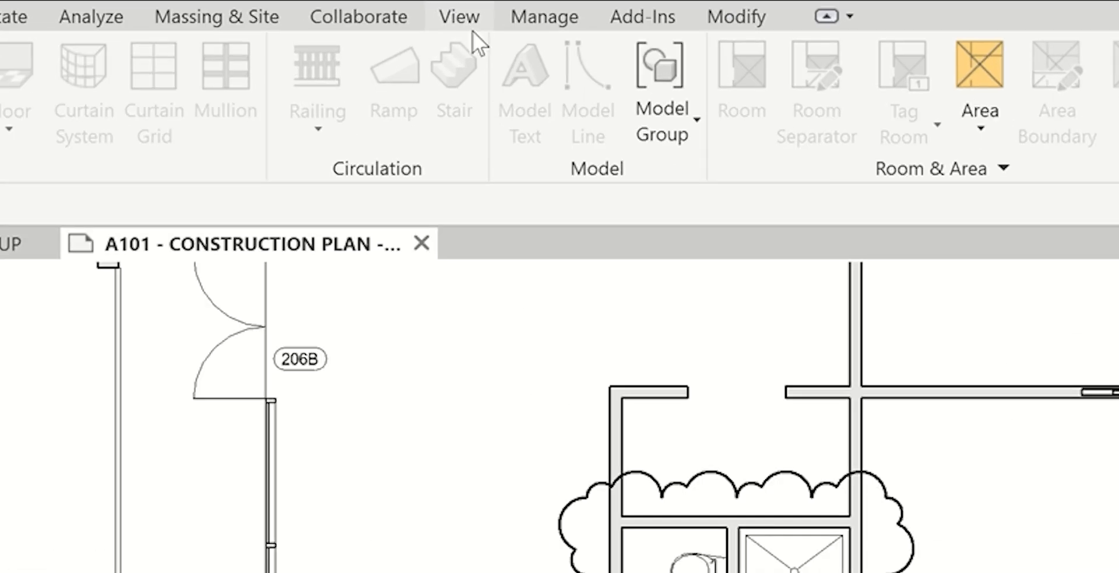
left_click(474, 23)
left_click(1034, 93)
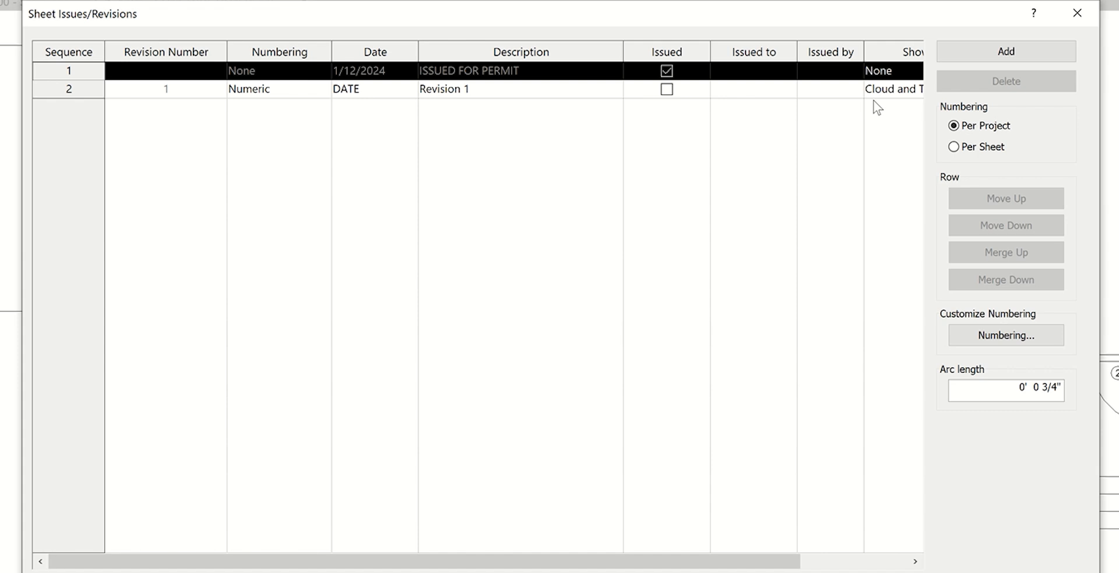
Set the revision cloud arc length to 1/2" for the project and accept the sheet issues and revisions settings.
double_click(1053, 387)
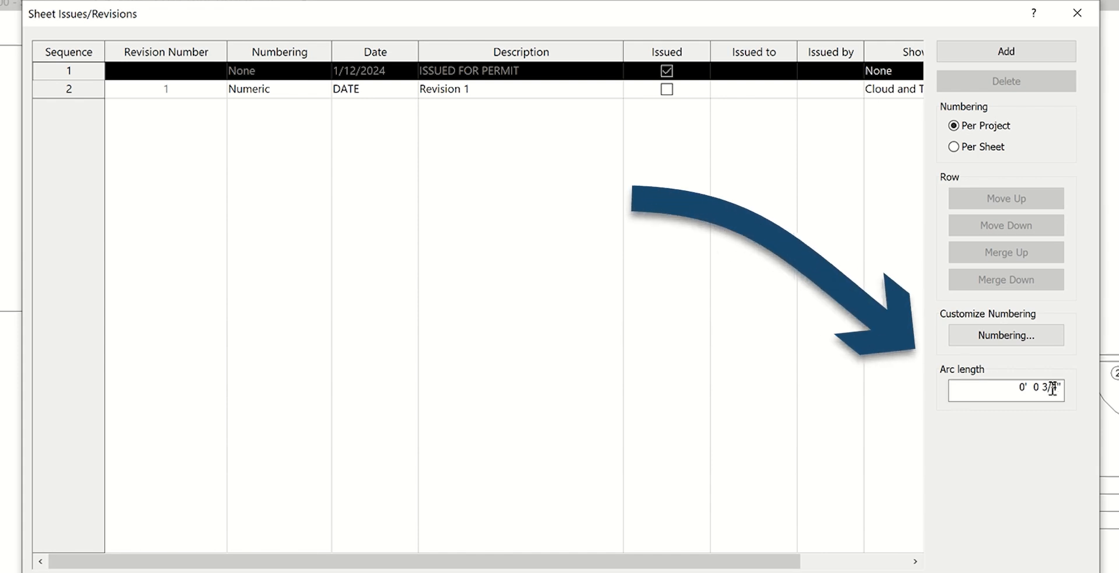
key("BackSpace")
key("BackSpace")
key("BackSpace")
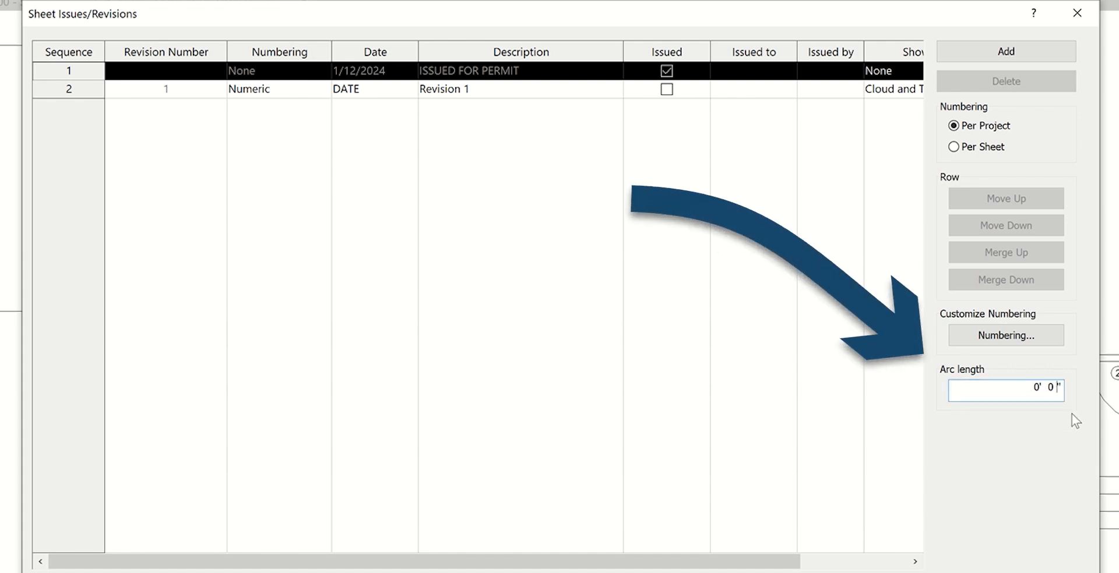
type("1/2")
left_click(845, 530)
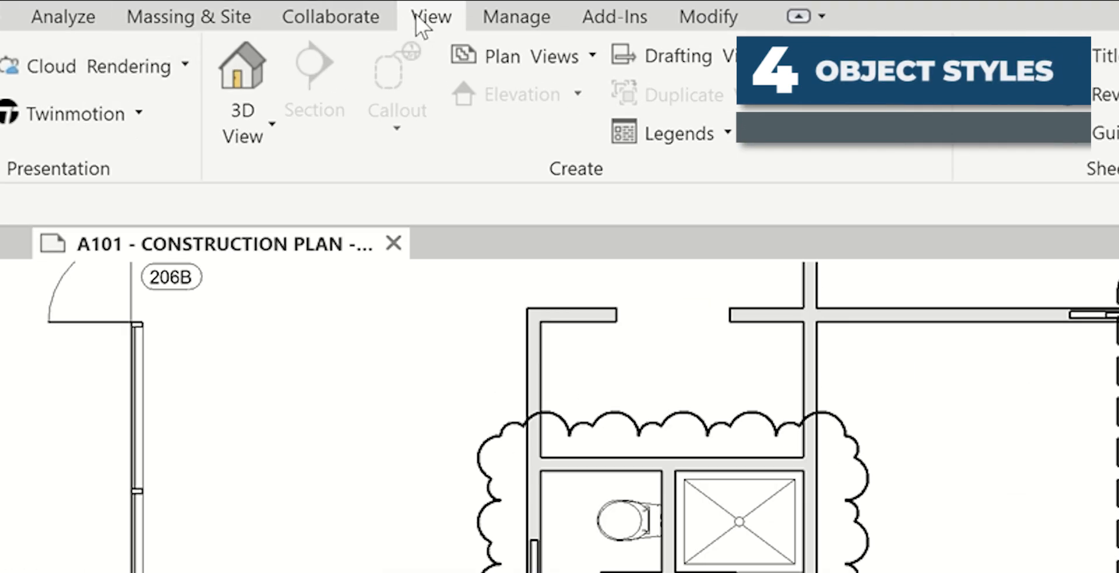
Open the project's object styles for annotation objects and set the Revision Clouds projection line weight to 7.
left_click(520, 25)
left_click(253, 56)
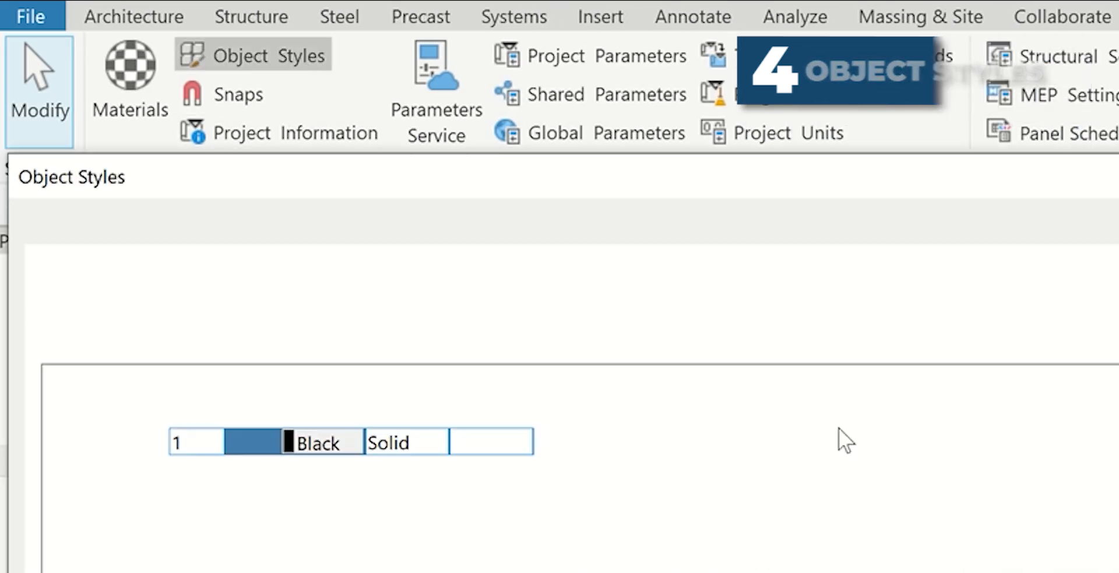
scroll(641, 313, "down", 2)
left_click(153, 53)
scroll(240, 290, "down", 20)
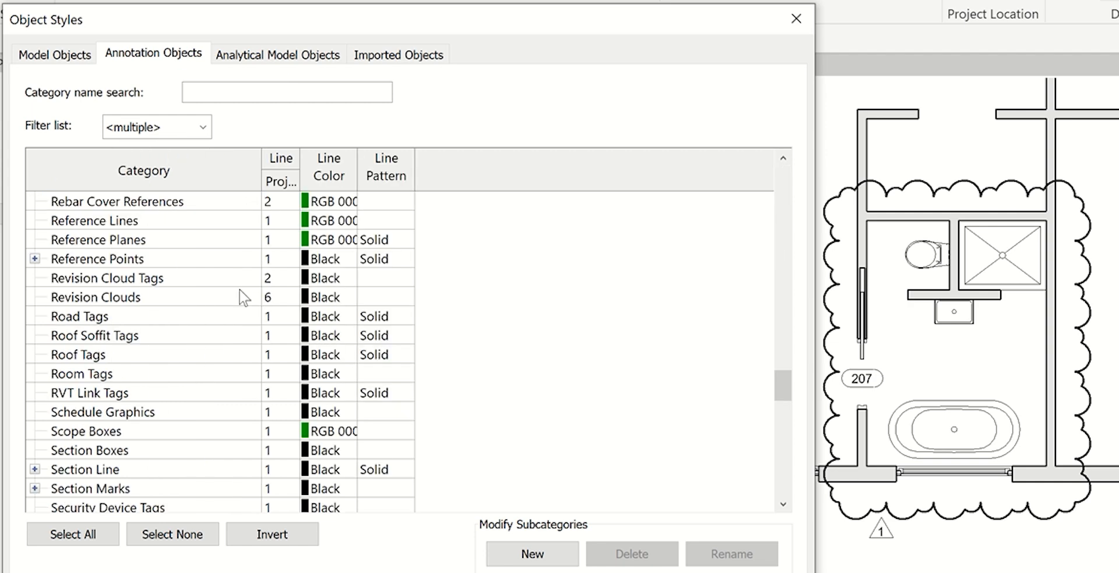
left_click(204, 298)
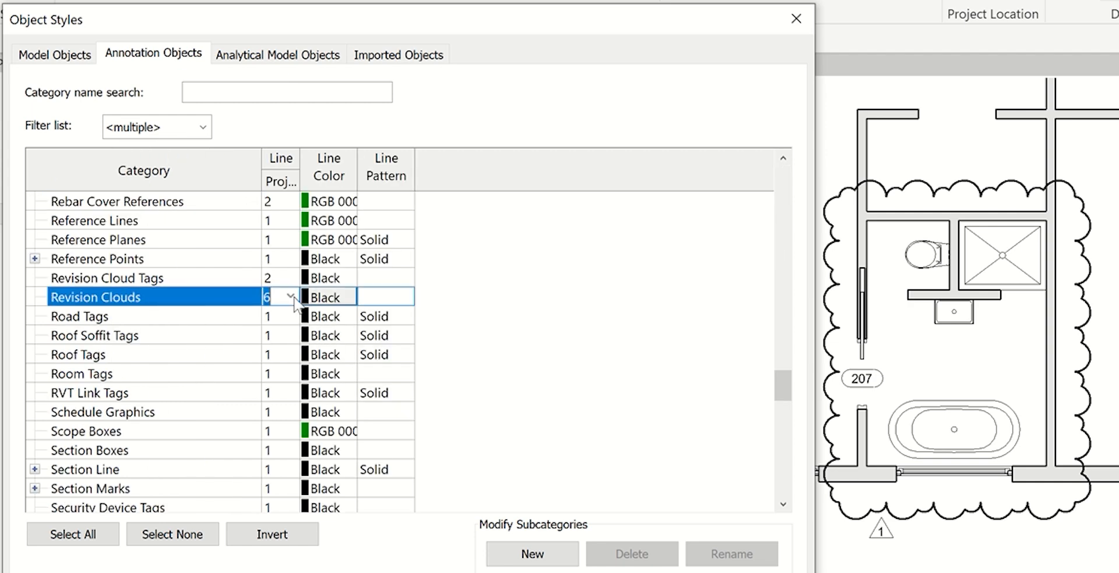
left_click(290, 297)
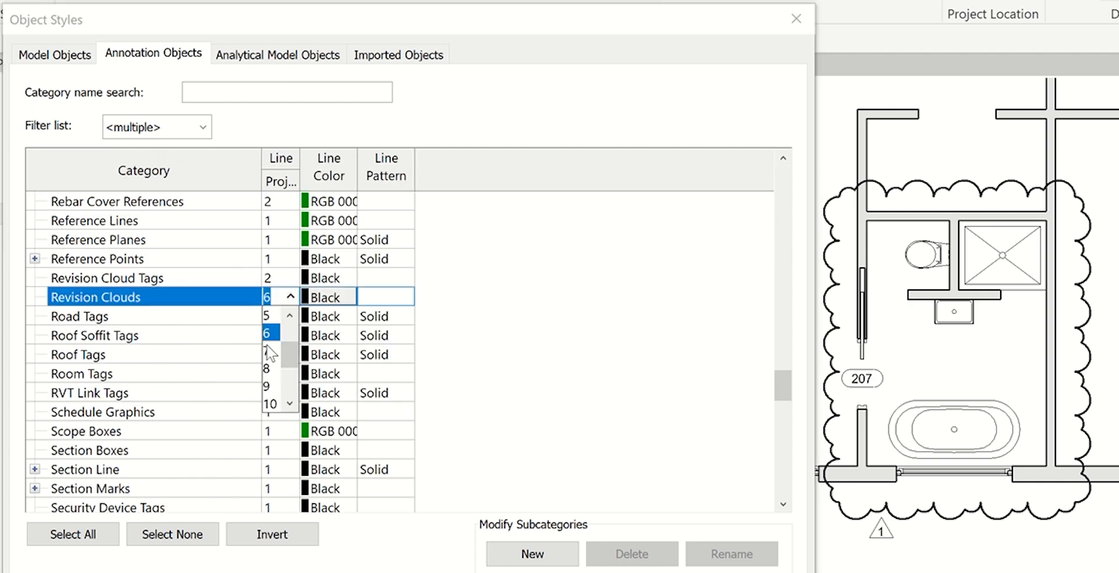
left_click(268, 352)
Set the Revision Clouds line color to light red RGB 255-128-128 and apply the object style changes.
left_click(328, 297)
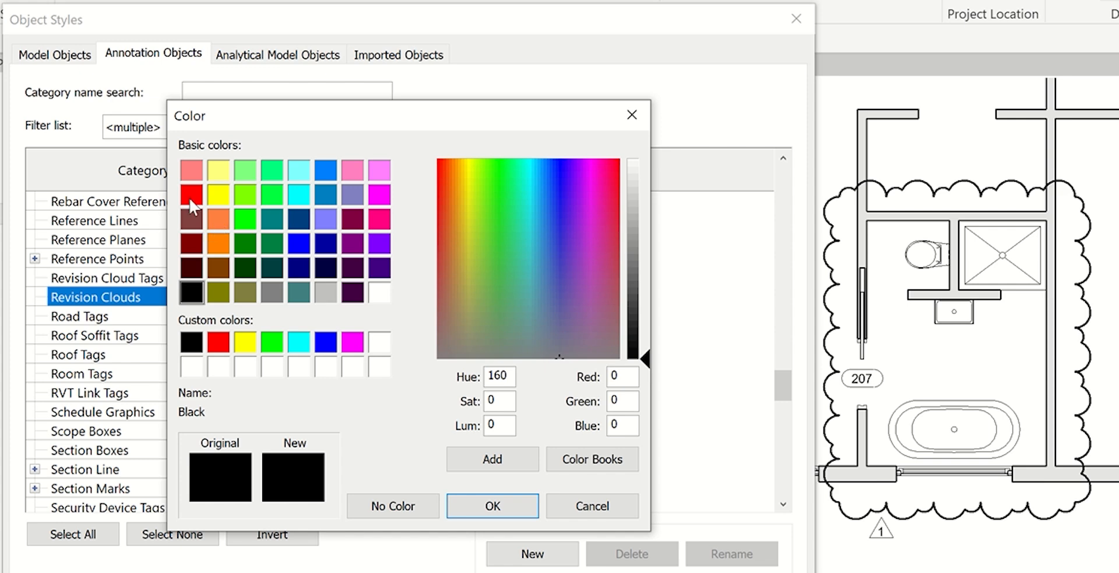
left_click(192, 170)
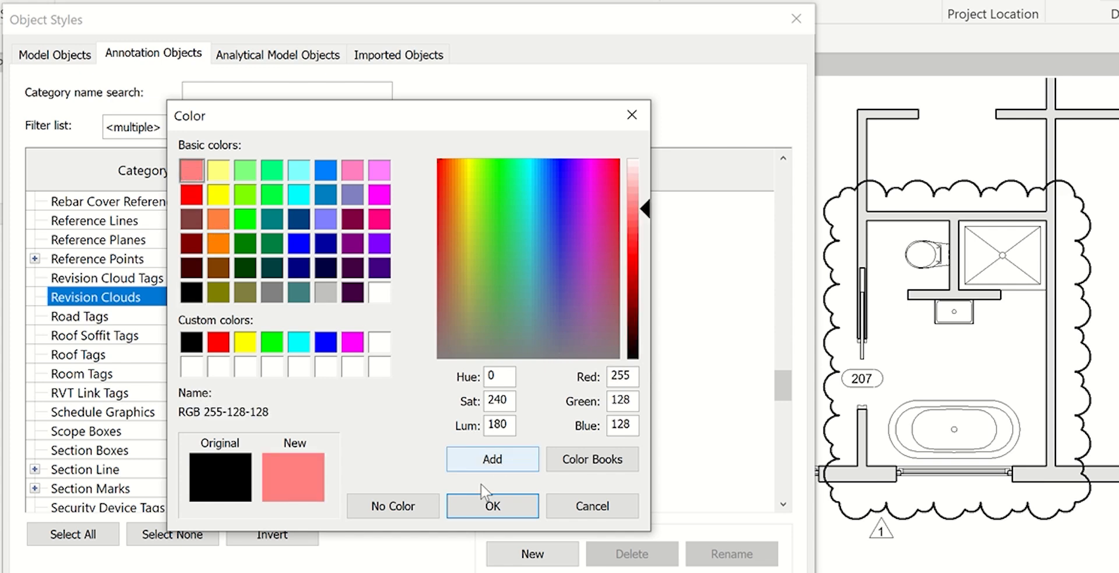
left_click(492, 506)
left_click(683, 548)
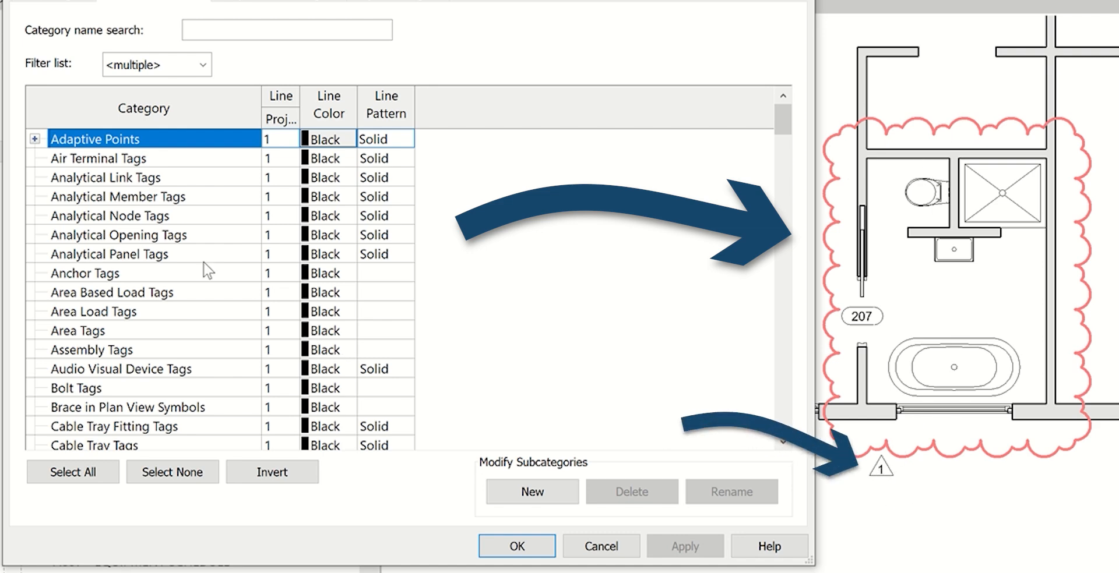
Set the Revision Cloud Tags line color to the same light red as the clouds, then apply and accept the object styles.
left_click_drag(782, 125, 771, 332)
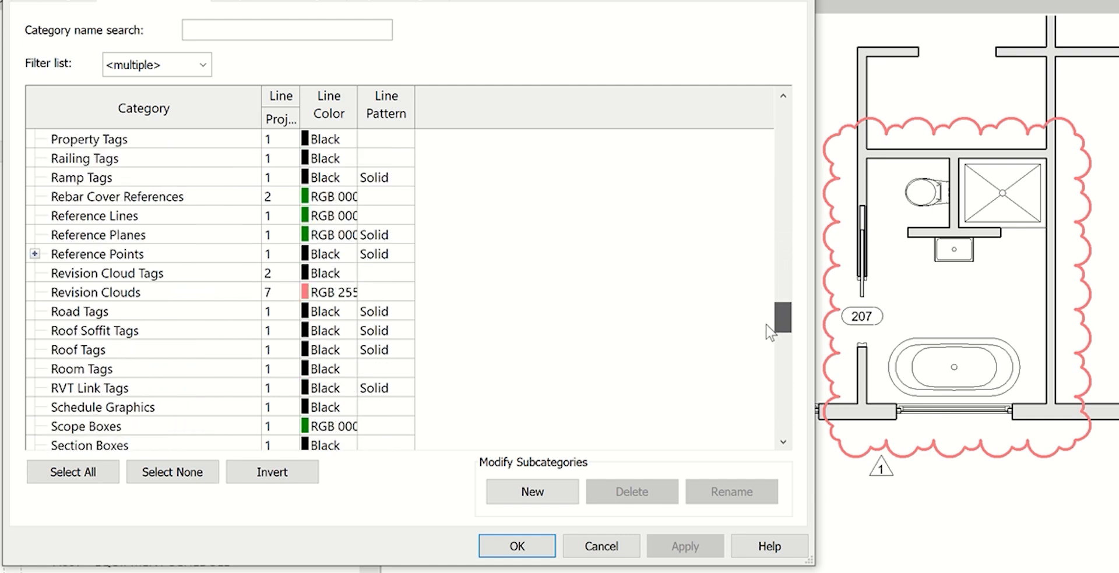
left_click(329, 274)
left_click(329, 273)
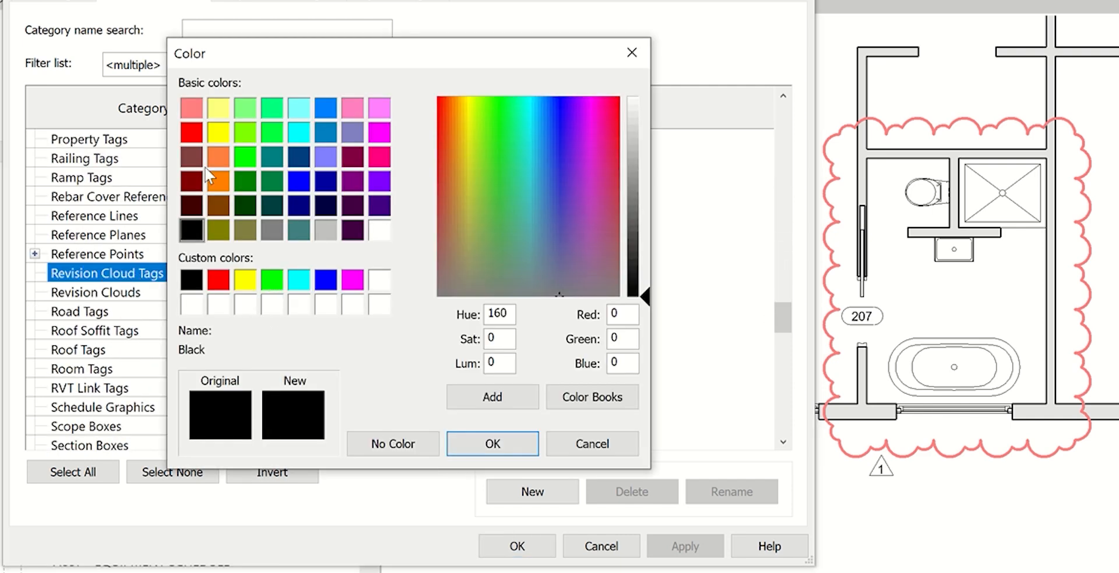
left_click(197, 114)
left_click(491, 444)
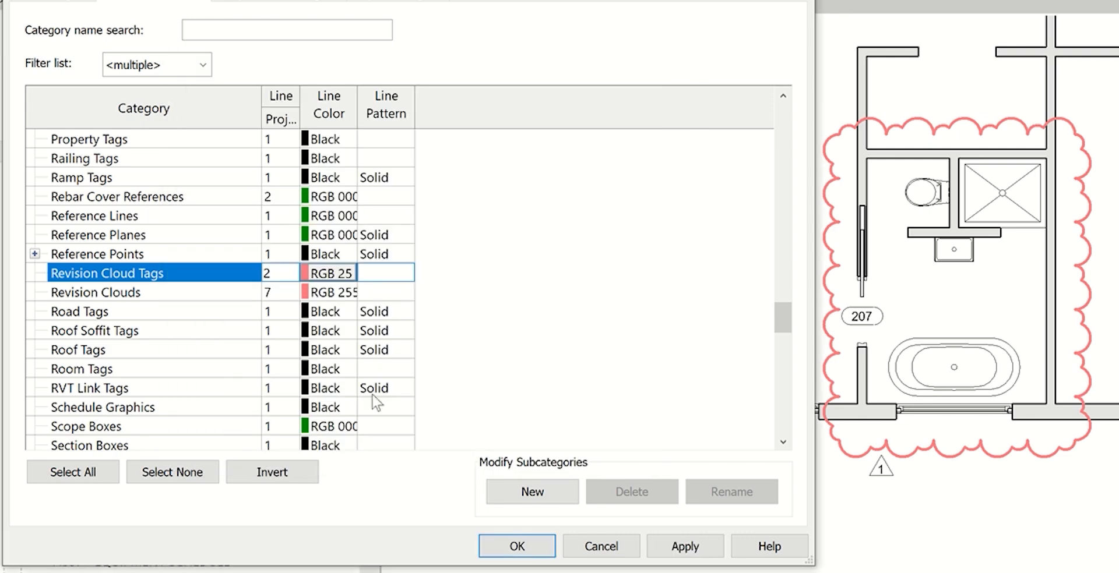
left_click(684, 546)
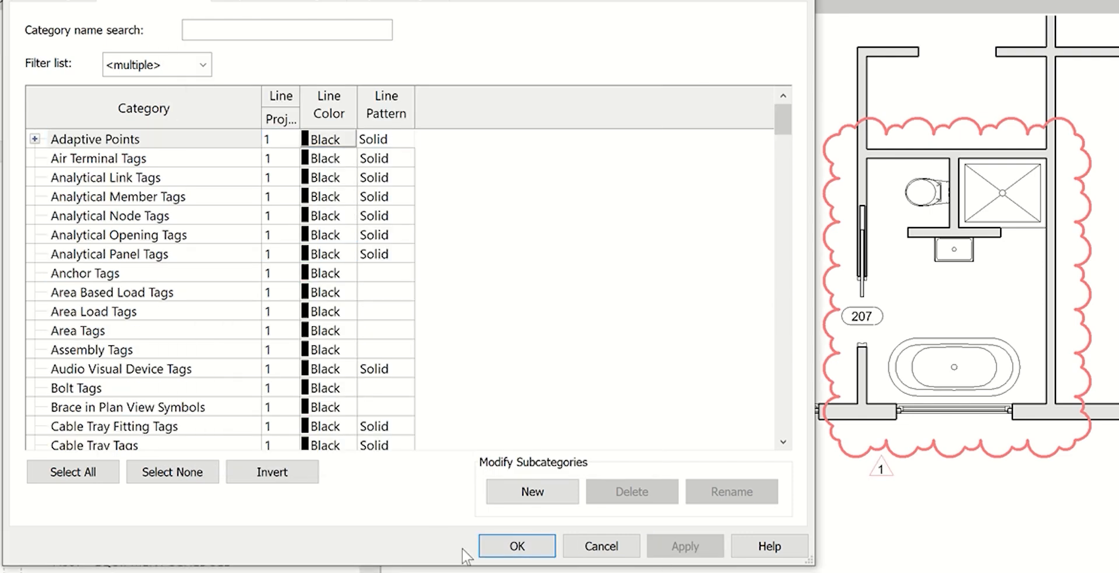
left_click(513, 547)
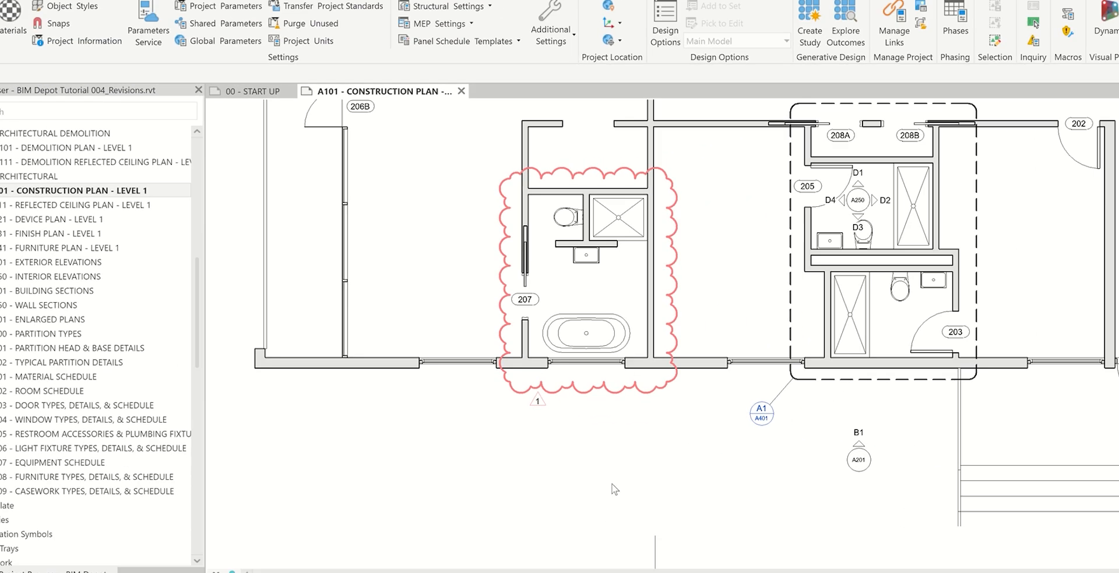